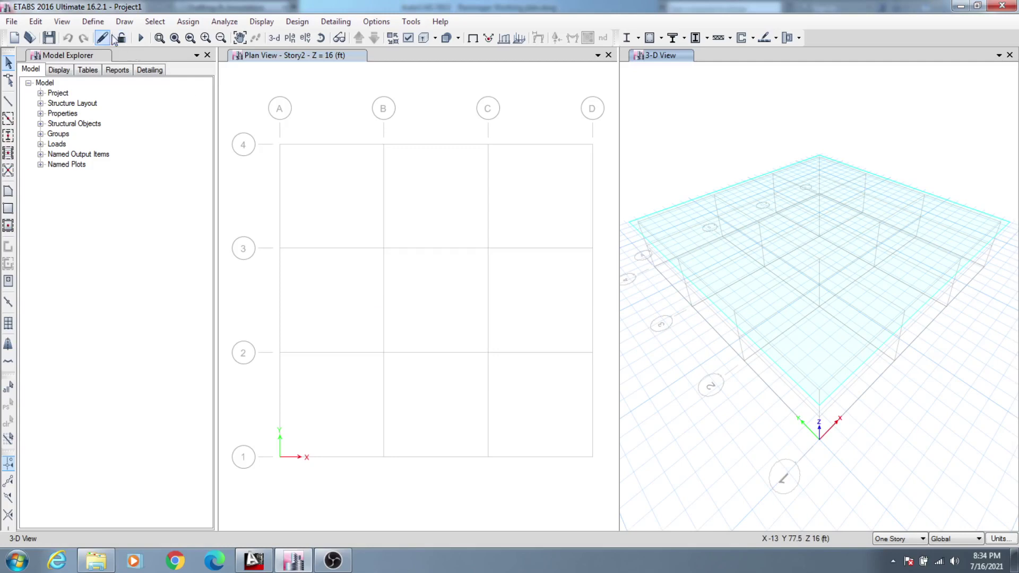
# Switch to AutoCAD and examine the dimensioned floor plan and its column grid in the Raninagar Working plan drawing.
pyautogui.click(93, 21)
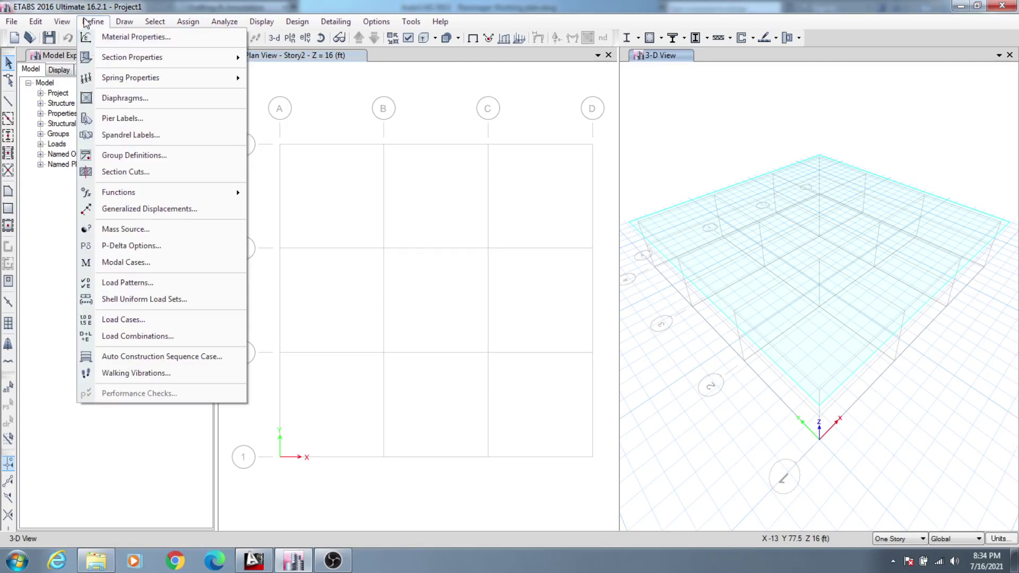
pyautogui.click(253, 560)
pyautogui.scroll(-6, 522, 376)
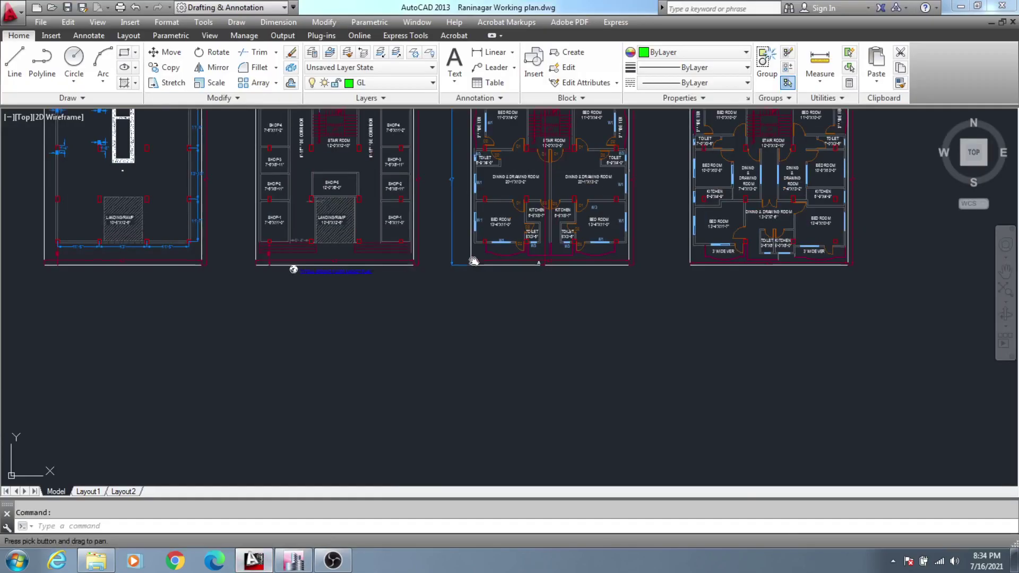
pyautogui.moveTo(625, 352); pyautogui.dragTo(512, 340, button='middle')
pyautogui.scroll(8, 531, 318)
pyautogui.scroll(3, 531, 319)
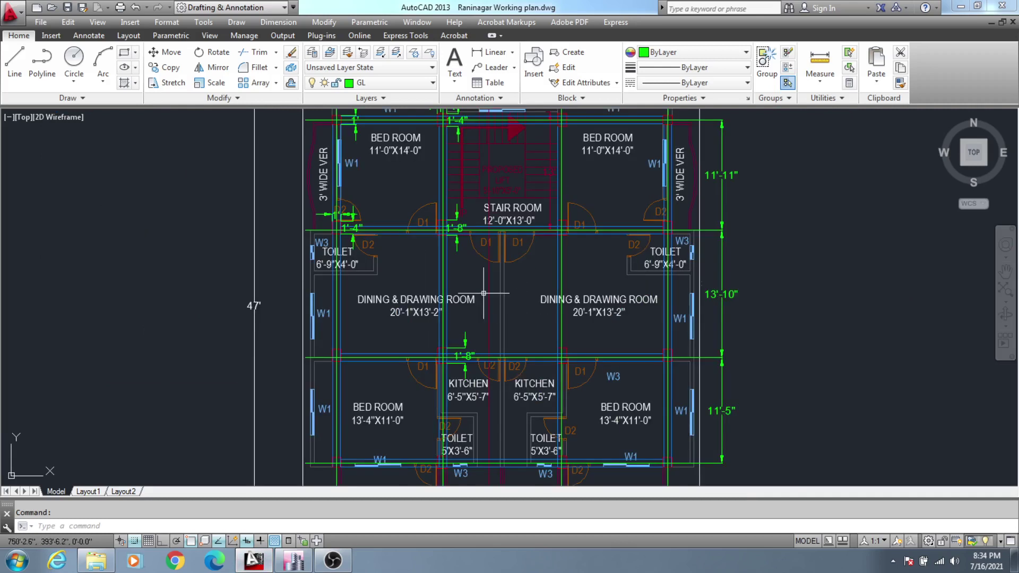
pyautogui.moveTo(471, 281); pyautogui.dragTo(462, 319, button='middle')
pyautogui.scroll(-3, 465, 316)
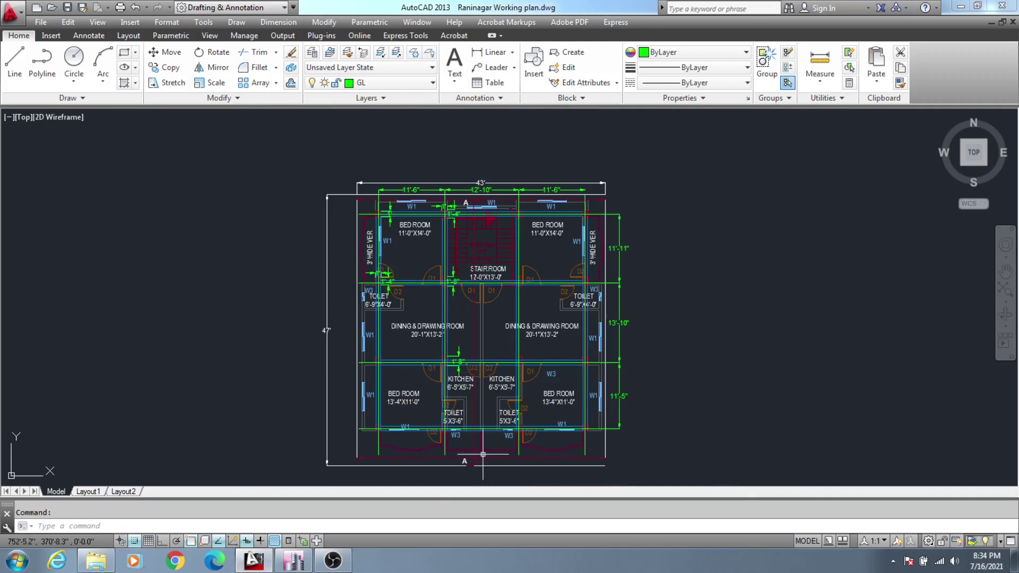
pyautogui.moveTo(481, 449); pyautogui.dragTo(479, 448, button='middle')
pyautogui.moveTo(489, 334); pyautogui.dragTo(491, 335, button='middle')
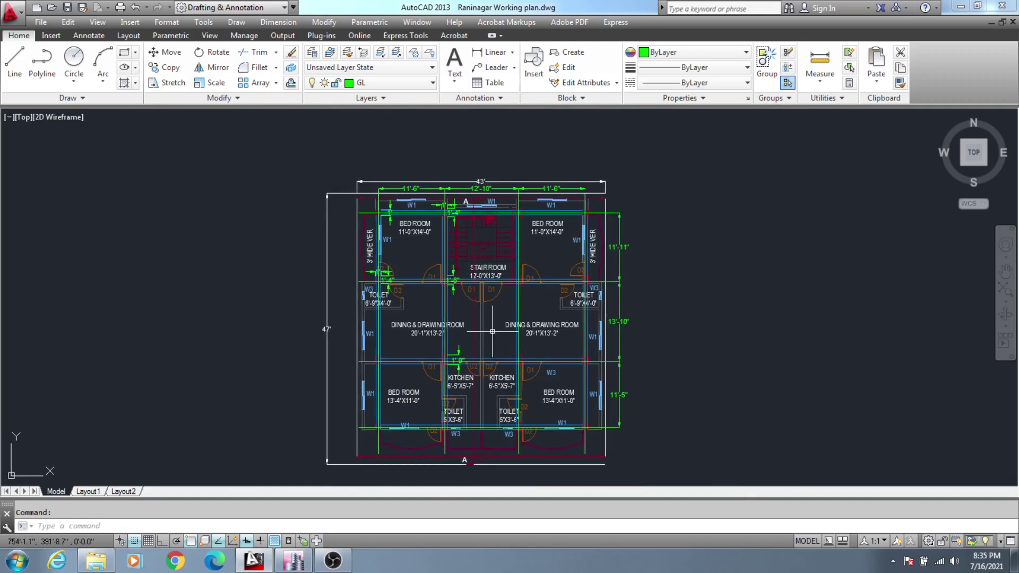
pyautogui.moveTo(536, 308); pyautogui.dragTo(534, 309, button='middle')
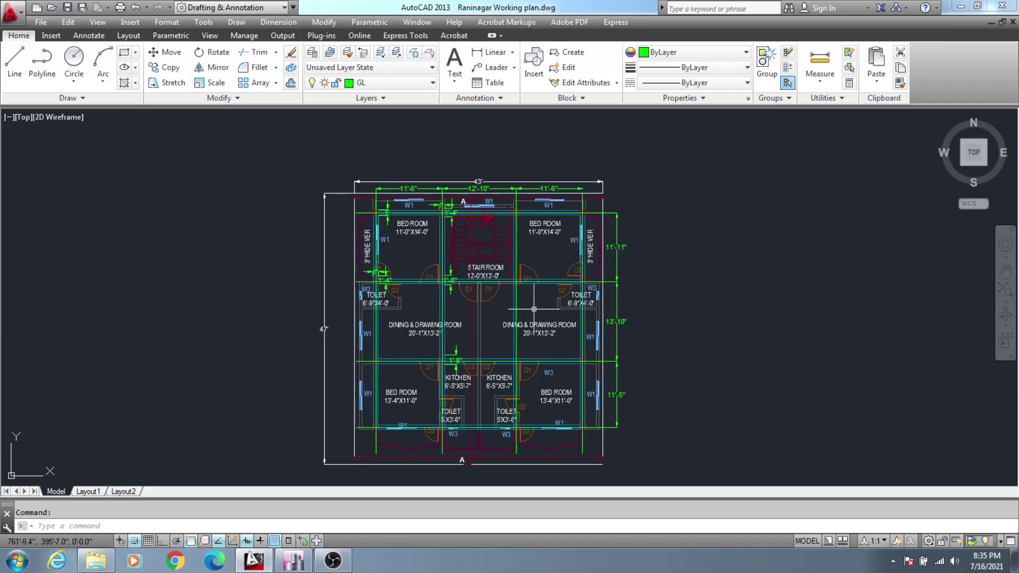
# Examine the grid spacings and the columns along the bedroom, stair room and kitchen sides of the floor plan.
pyautogui.scroll(4, 392, 223)
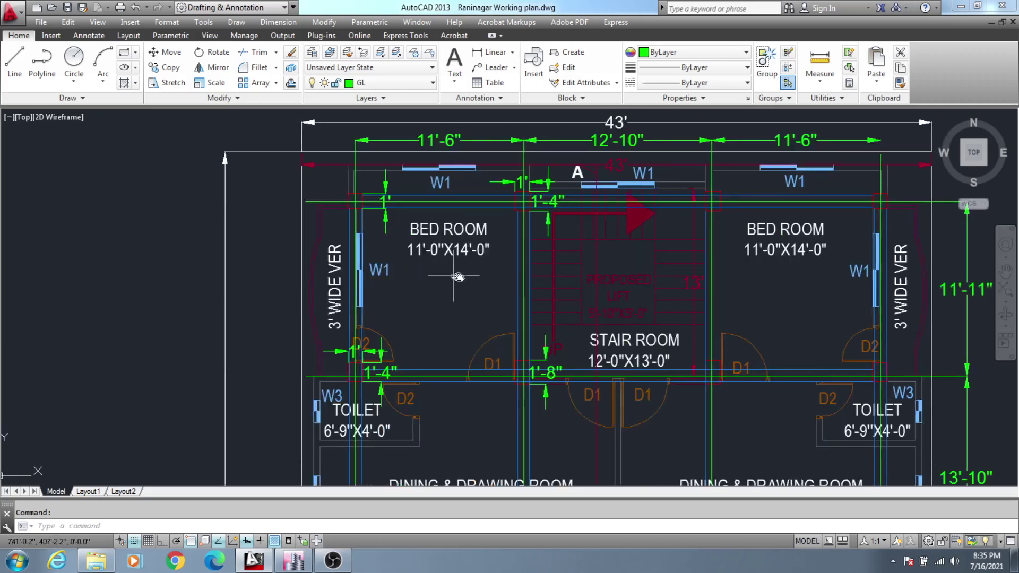
pyautogui.moveTo(456, 276); pyautogui.dragTo(389, 319, button='middle')
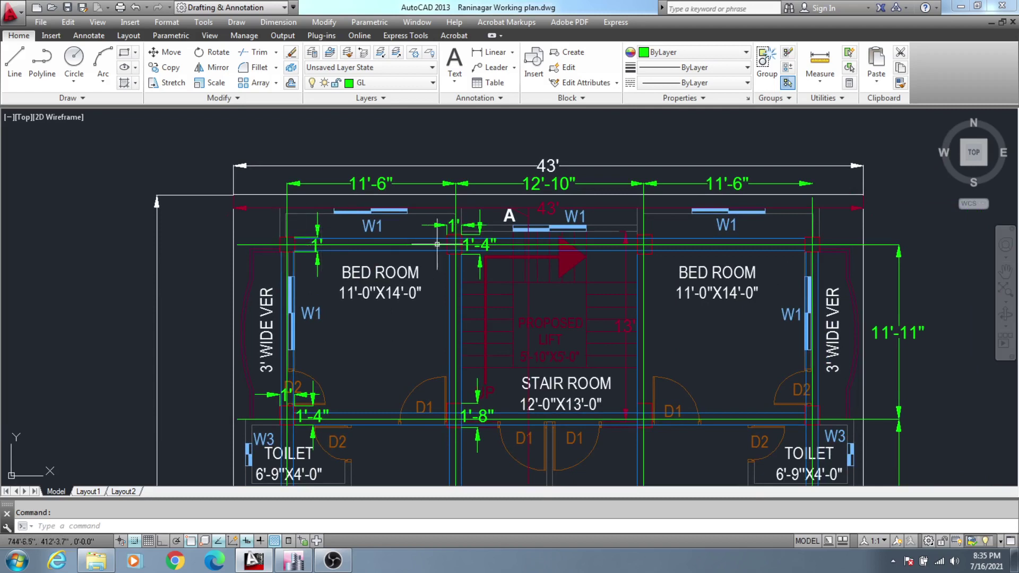
pyautogui.moveTo(739, 330); pyautogui.dragTo(674, 202, button='middle')
pyautogui.scroll(-3, 740, 291)
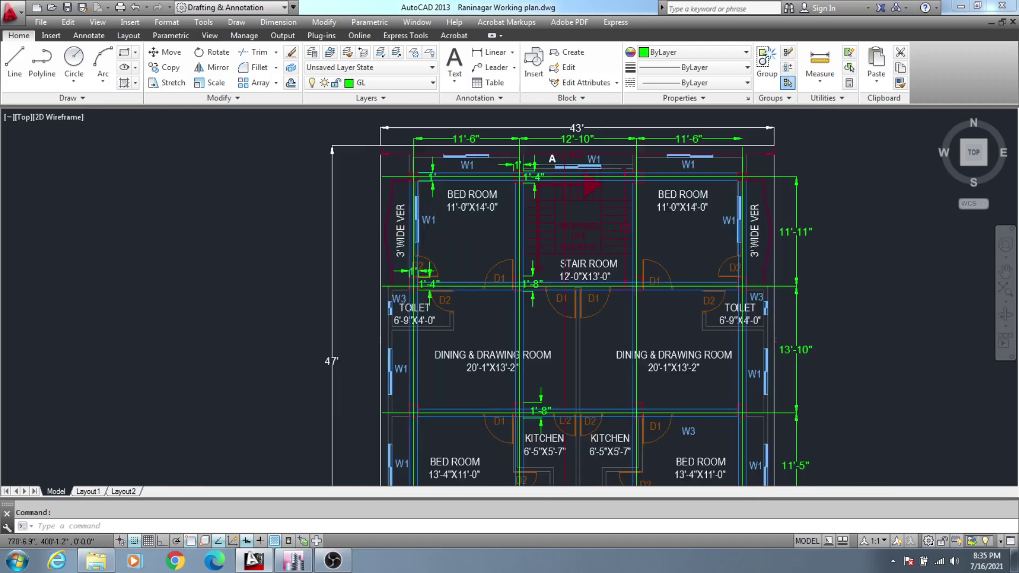
pyautogui.moveTo(618, 480); pyautogui.dragTo(618, 377, button='middle')
pyautogui.scroll(4, 615, 435)
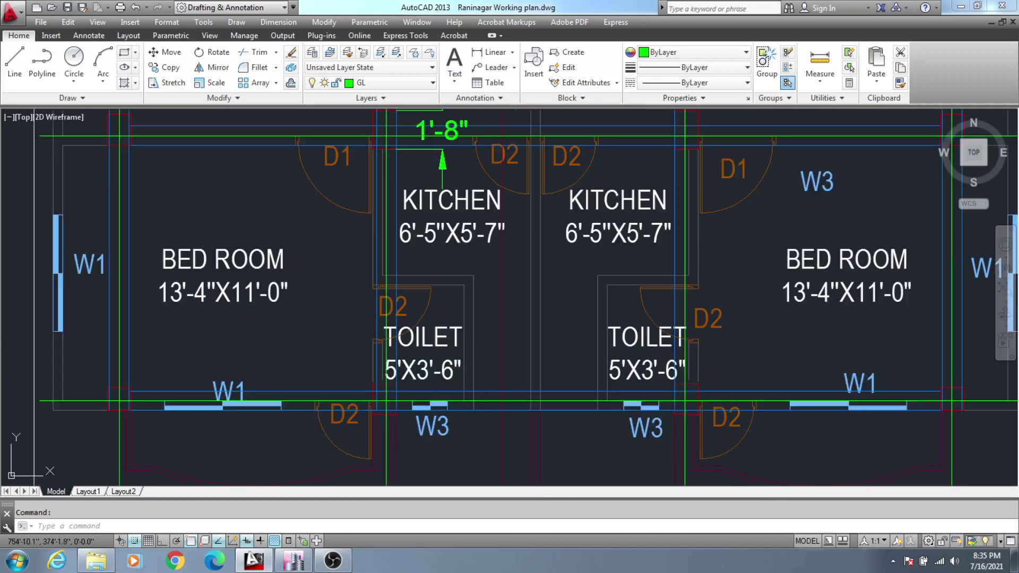
pyautogui.scroll(-3, 482, 369)
pyautogui.moveTo(477, 175); pyautogui.dragTo(466, 451, button='middle')
pyautogui.scroll(4, 447, 247)
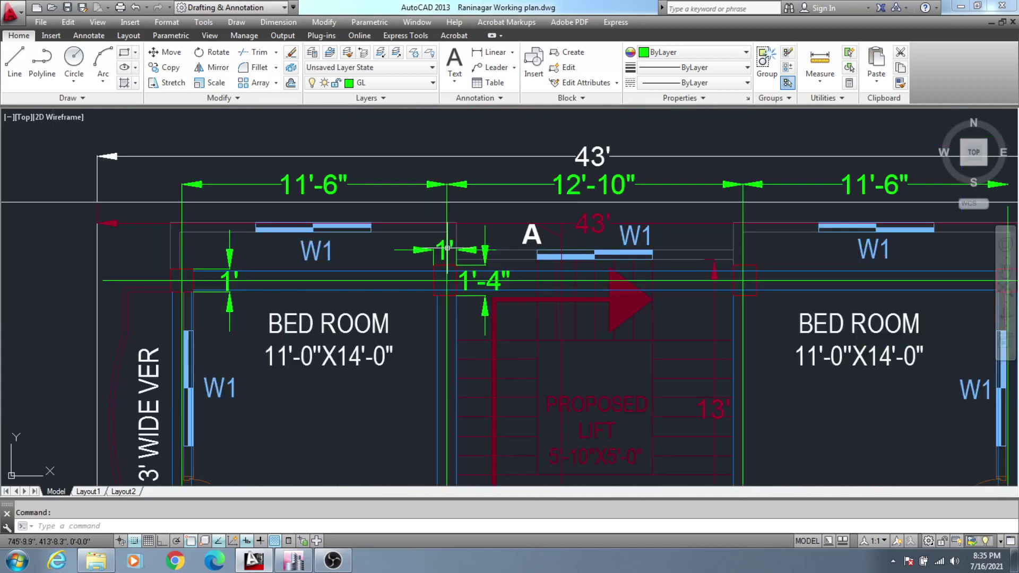
# Examine the dimensioned column sizes at the top of the stair room and between the stair and dining rooms.
pyautogui.scroll(2, 447, 247)
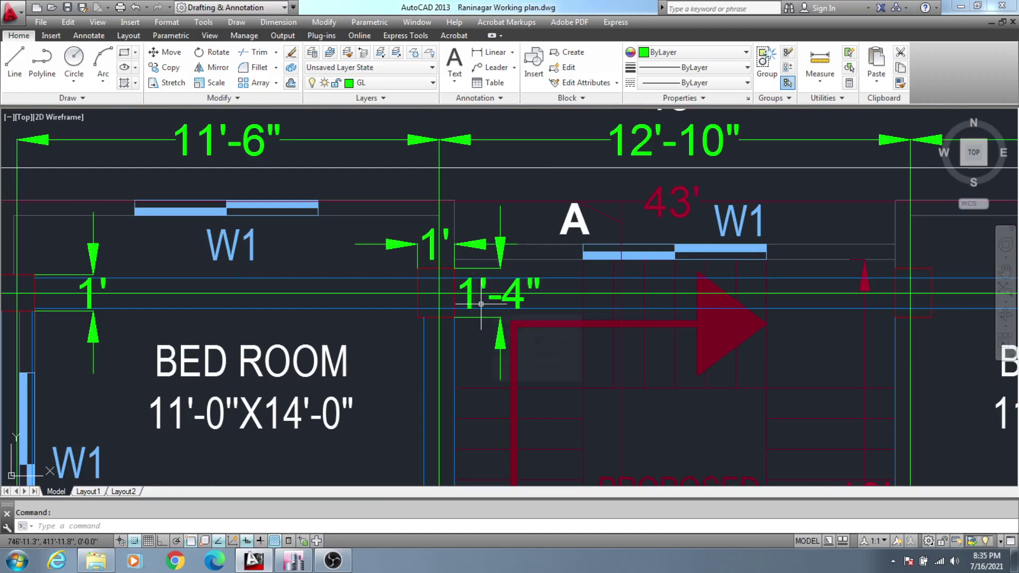
pyautogui.scroll(-4, 481, 303)
pyautogui.moveTo(483, 403); pyautogui.dragTo(488, 305, button='middle')
pyautogui.scroll(-1, 492, 306)
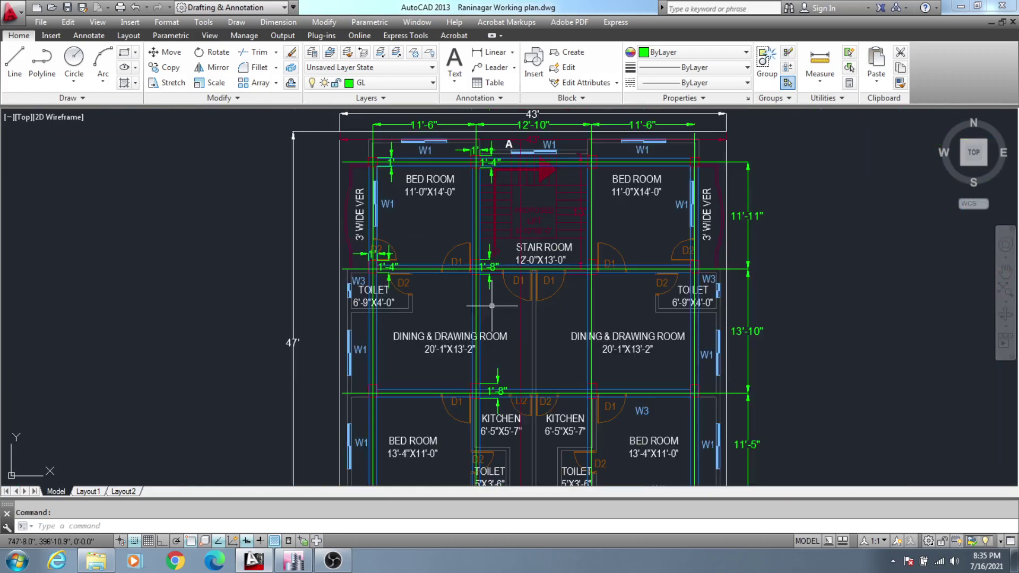
pyautogui.scroll(3, 488, 268)
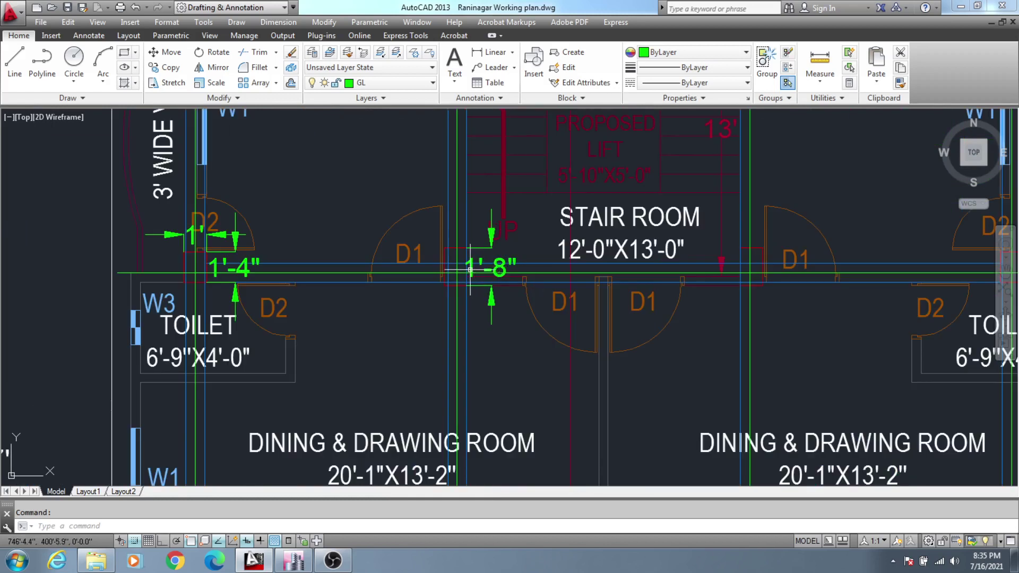
pyautogui.scroll(2, 470, 269)
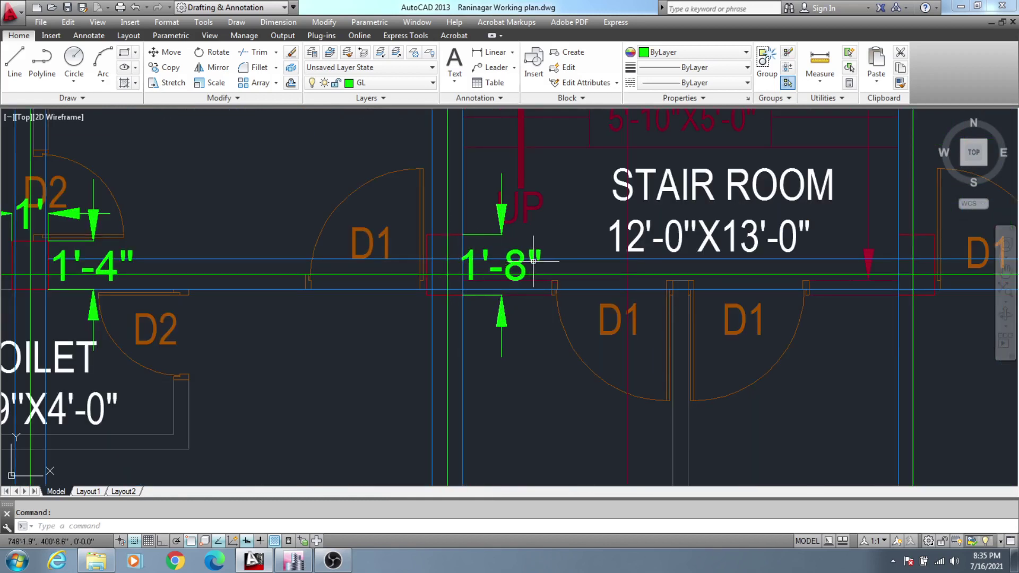
pyautogui.scroll(-5, 503, 346)
pyautogui.moveTo(503, 345); pyautogui.dragTo(503, 309, button='middle')
pyautogui.scroll(-1, 461, 375)
pyautogui.scroll(-1, 461, 376)
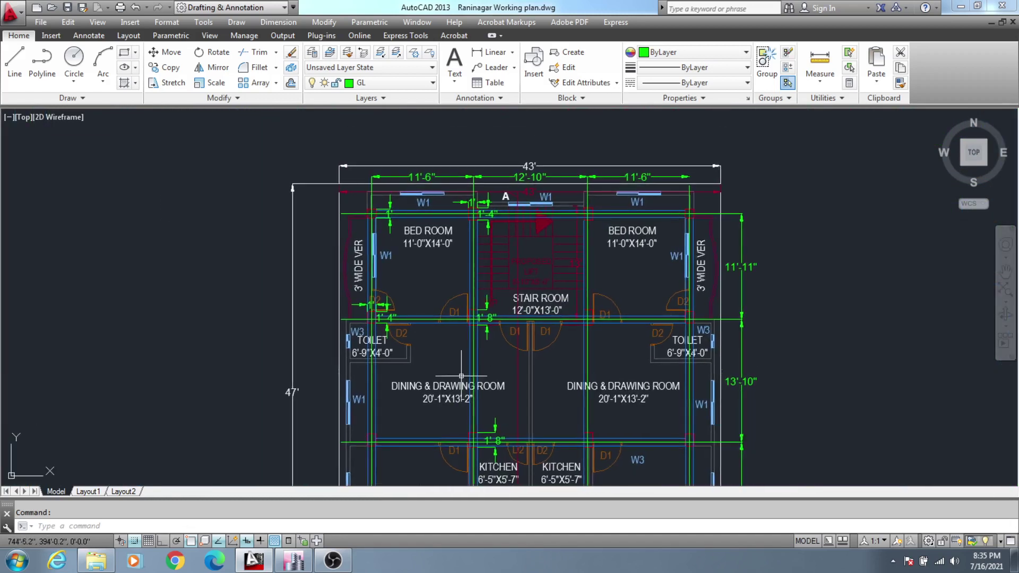
# Switch to ETABS, open the frame section properties and select the C1 (12x12) column section.
pyautogui.click(293, 560)
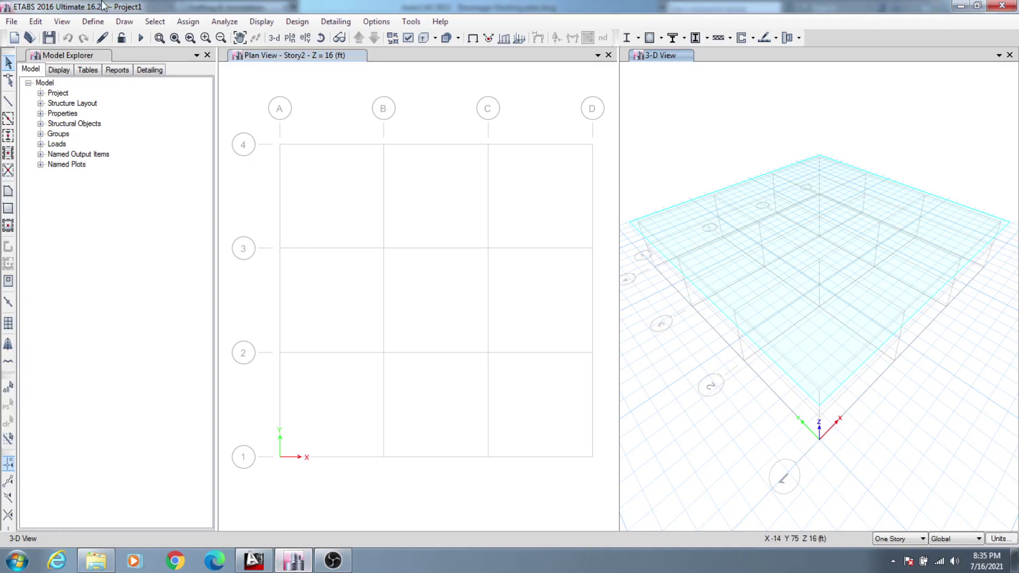
pyautogui.click(93, 22)
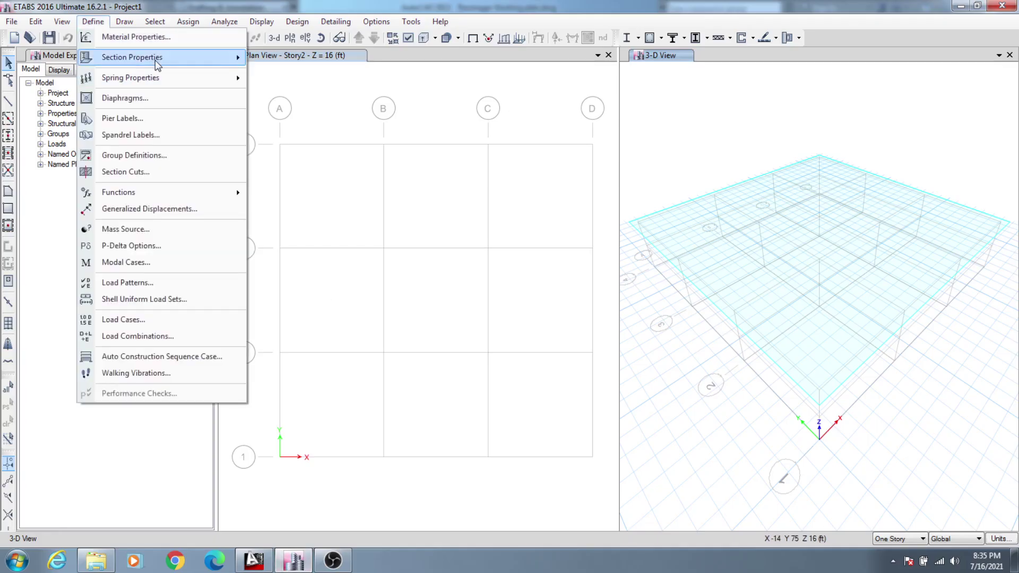
pyautogui.moveTo(155, 58)
pyautogui.click(278, 59)
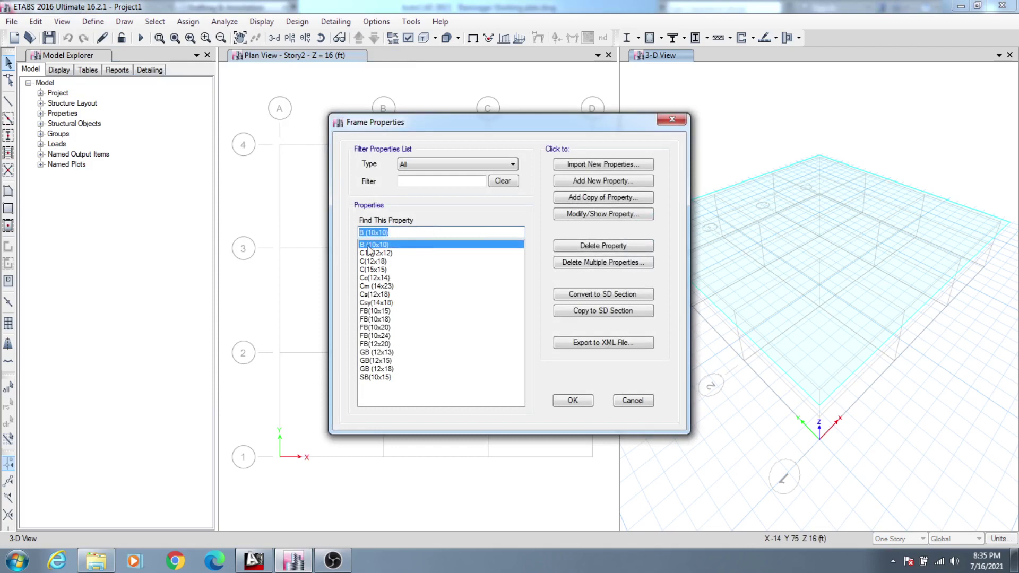
pyautogui.click(383, 253)
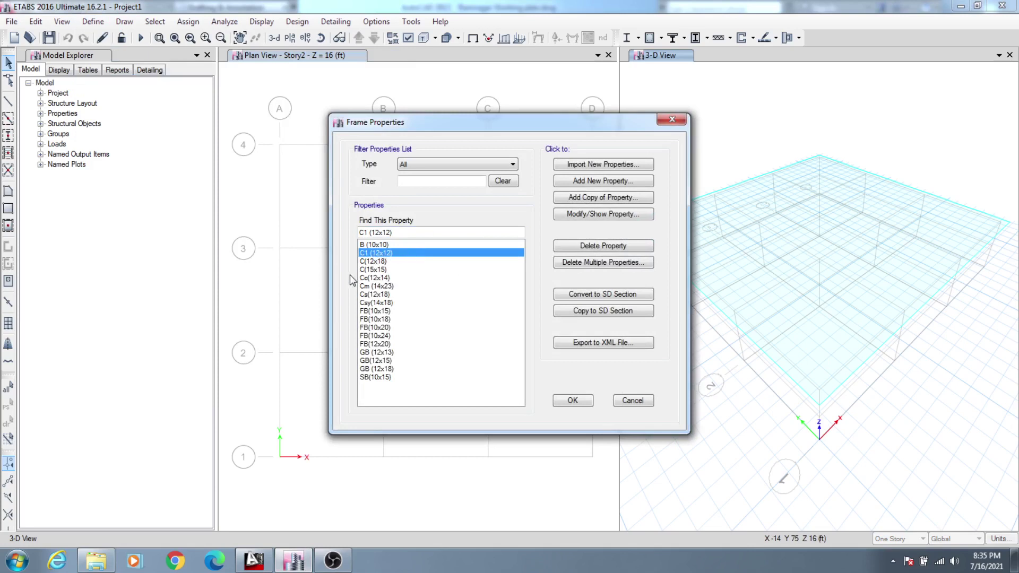
# Modify the C(12x18) column section by renaming it C2(12x16) and setting its depth to 16 in.
pyautogui.click(362, 262)
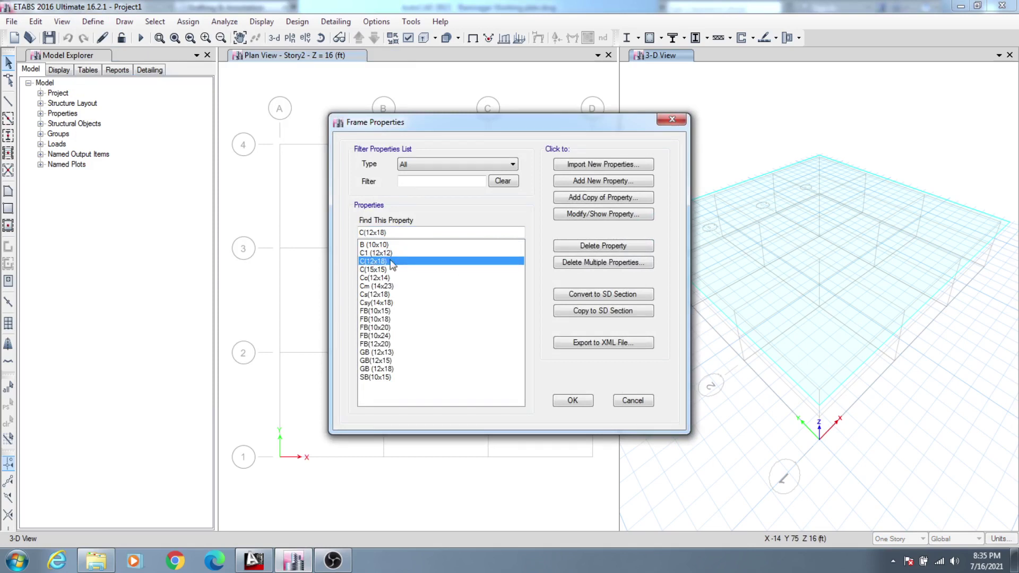
pyautogui.click(591, 214)
pyautogui.click(468, 135)
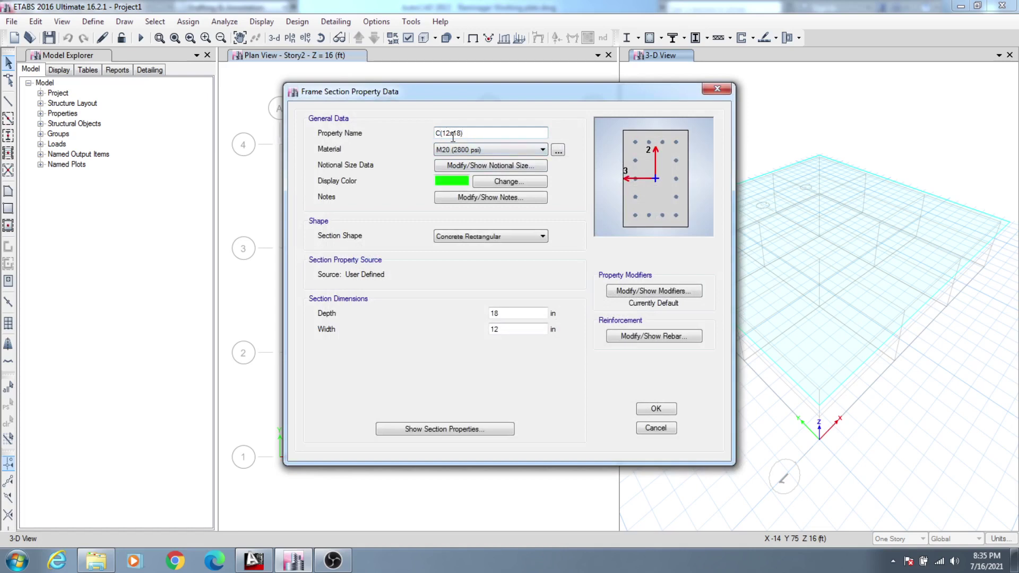
pyautogui.write('2')
pyautogui.doubleClick(494, 313)
pyautogui.write('16')
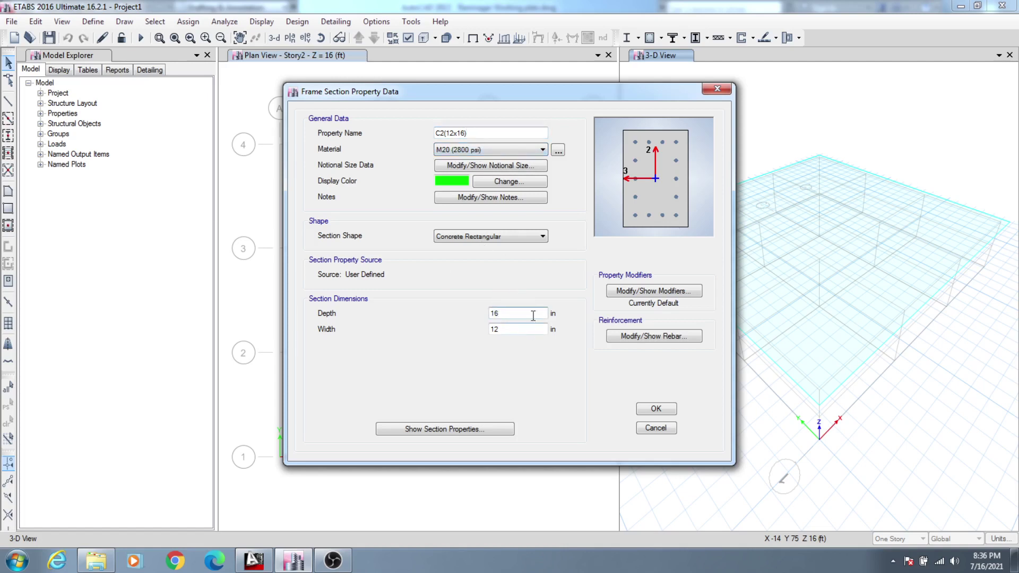
pyautogui.click(520, 328)
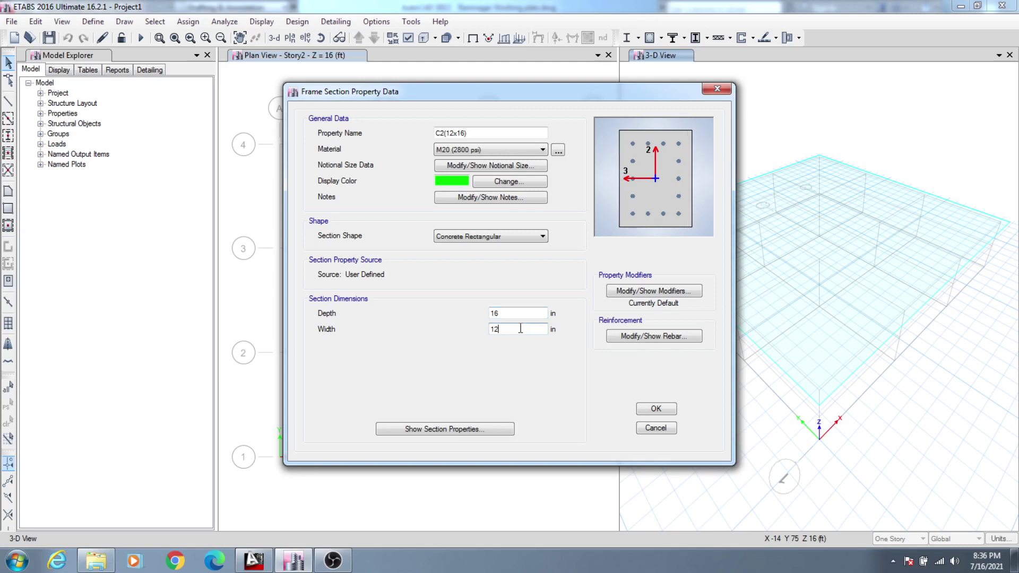
# Review the C2(12x16) column's reinforcement data and save the modified section.
pyautogui.click(655, 336)
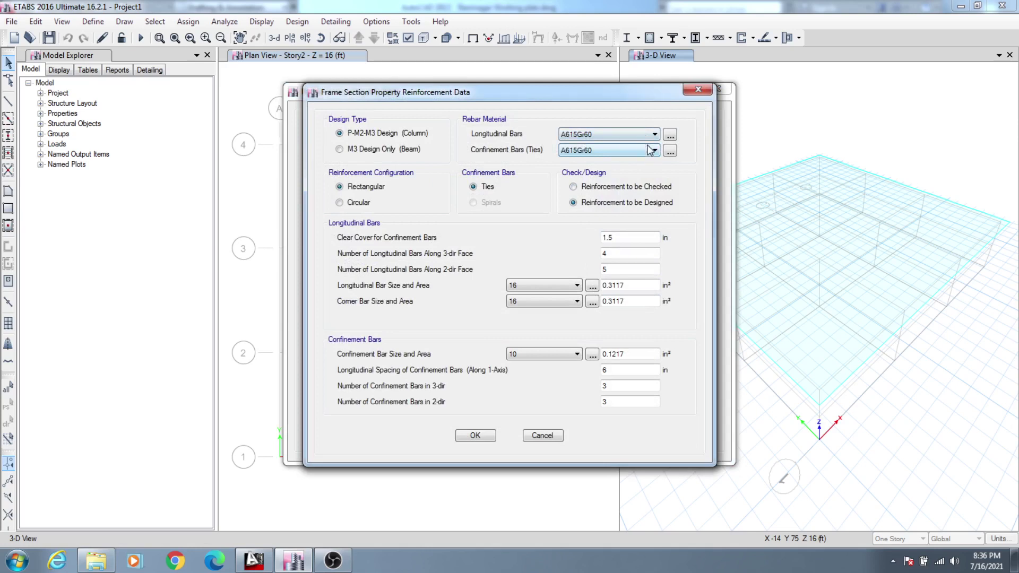
pyautogui.click(620, 237)
pyautogui.click(509, 354)
pyautogui.click(538, 436)
pyautogui.click(655, 409)
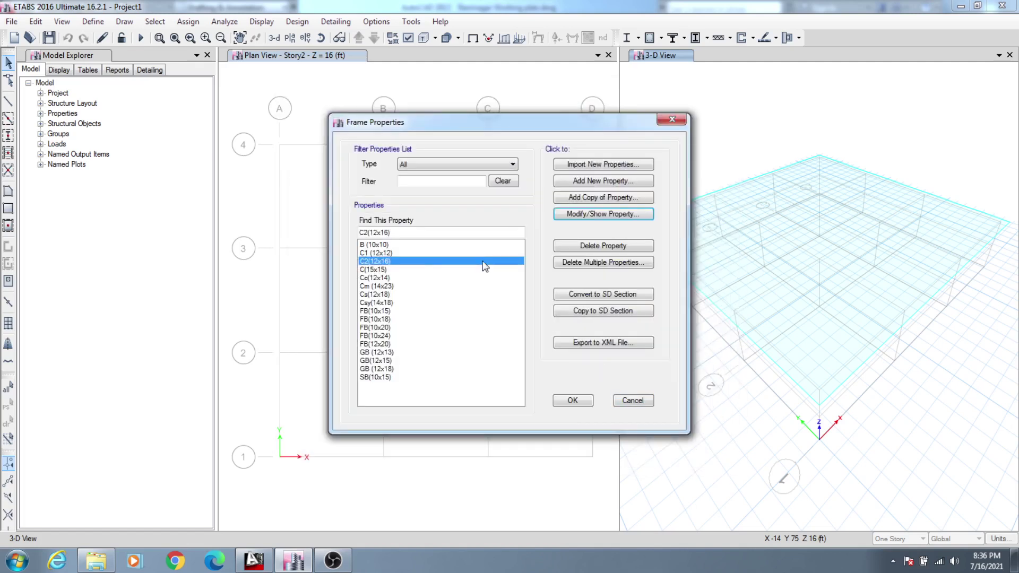
# Open the C(15x15) column section for modification and rename it C3(12x20).
pyautogui.click(373, 271)
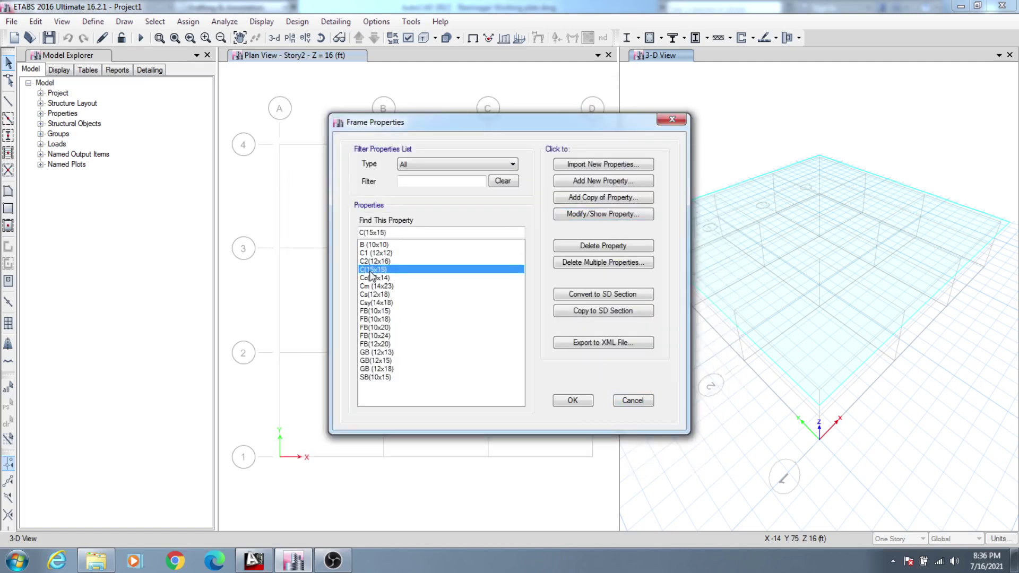
pyautogui.click(589, 214)
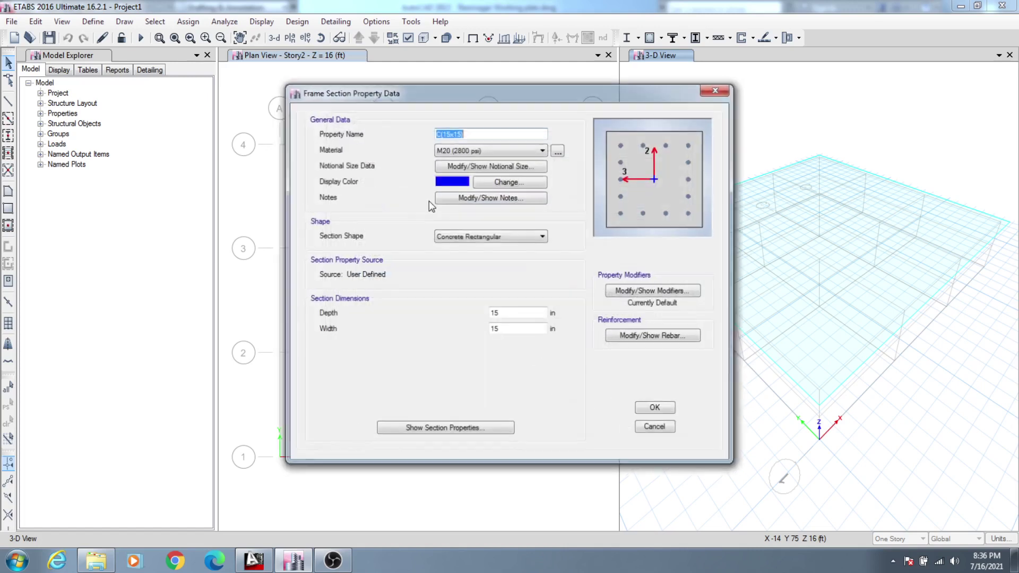
pyautogui.click(441, 133)
pyautogui.write('3')
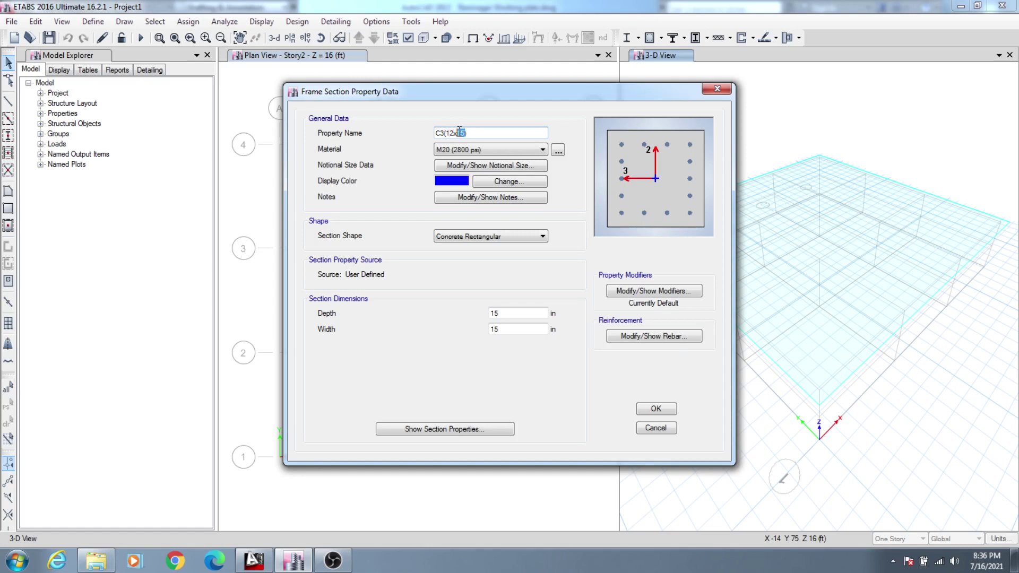
pyautogui.write(')')
# Set the C3(12x20) section's width to 12 in and its depth to 20 in.
pyautogui.doubleClick(507, 327)
pyautogui.press('BackSpace')
pyautogui.write('12')
pyautogui.doubleClick(514, 312)
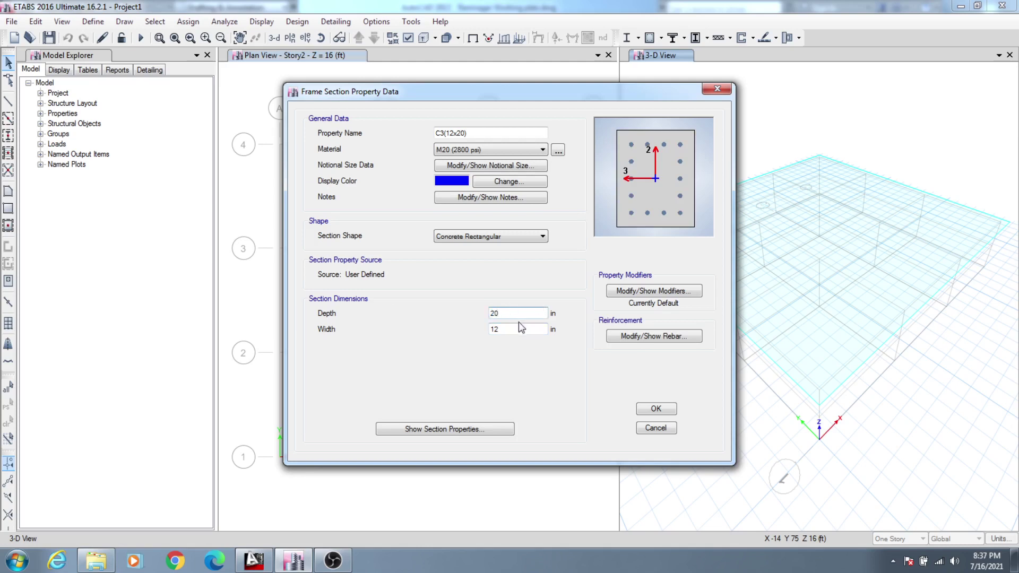
pyautogui.click(518, 327)
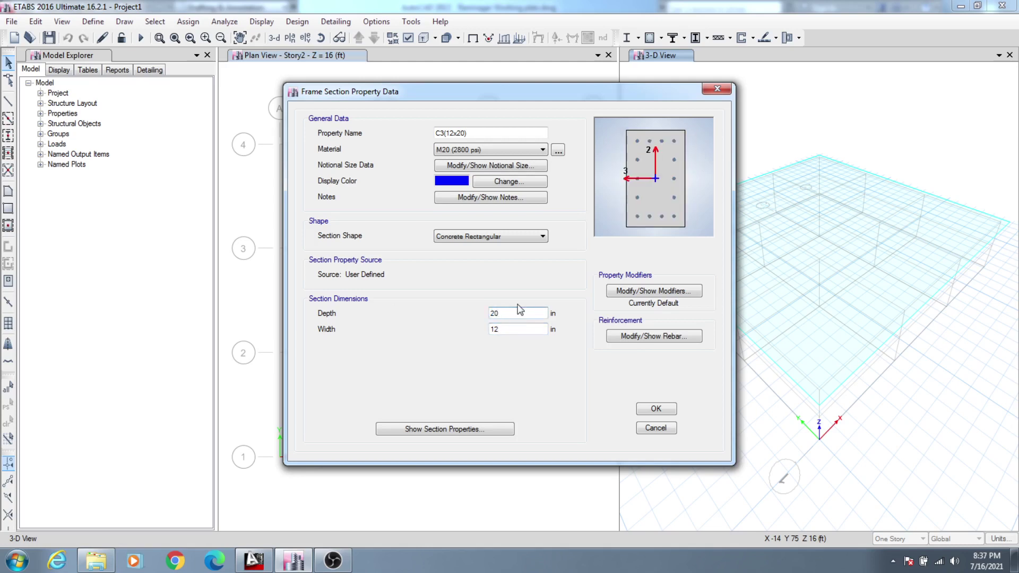
# Review the C3(12x20) column's reinforcement data and save the modified section.
pyautogui.click(639, 335)
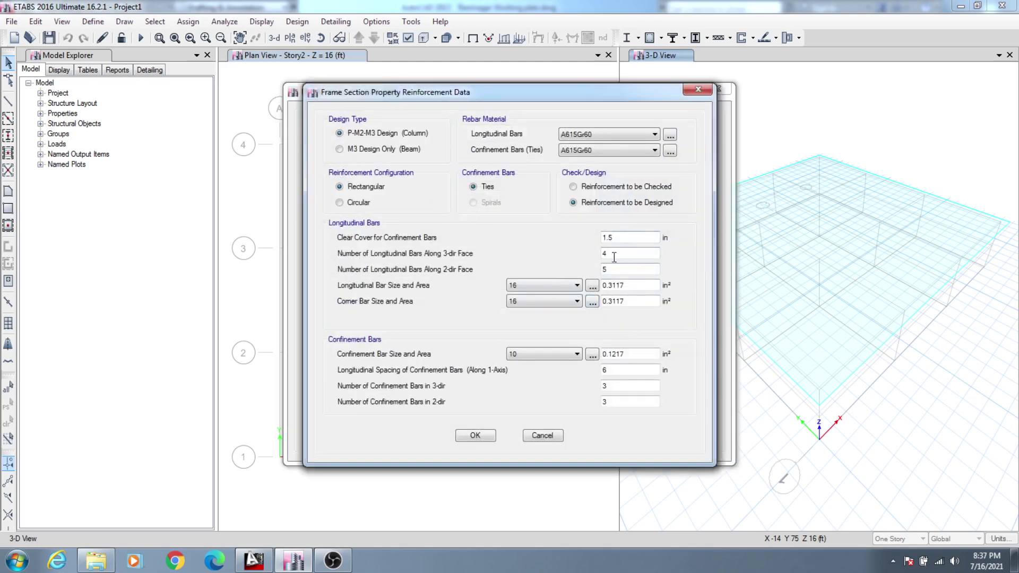
pyautogui.click(476, 436)
pyautogui.click(655, 409)
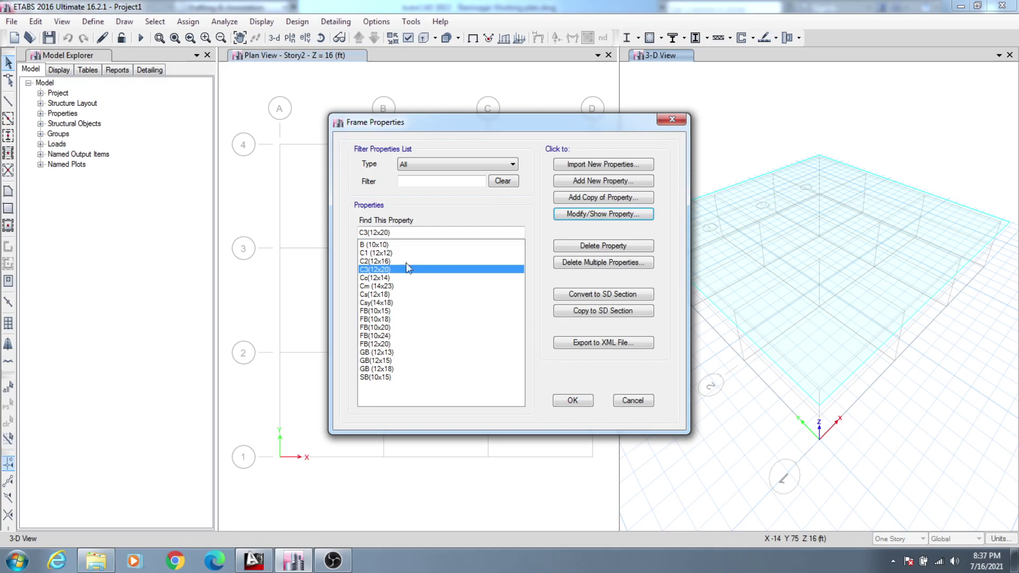
# Review the C1 (12x12), C2(12x16) and C3(12x20) column entries among the frame properties.
pyautogui.click(385, 253)
pyautogui.click(378, 262)
pyautogui.click(381, 270)
pyautogui.click(401, 261)
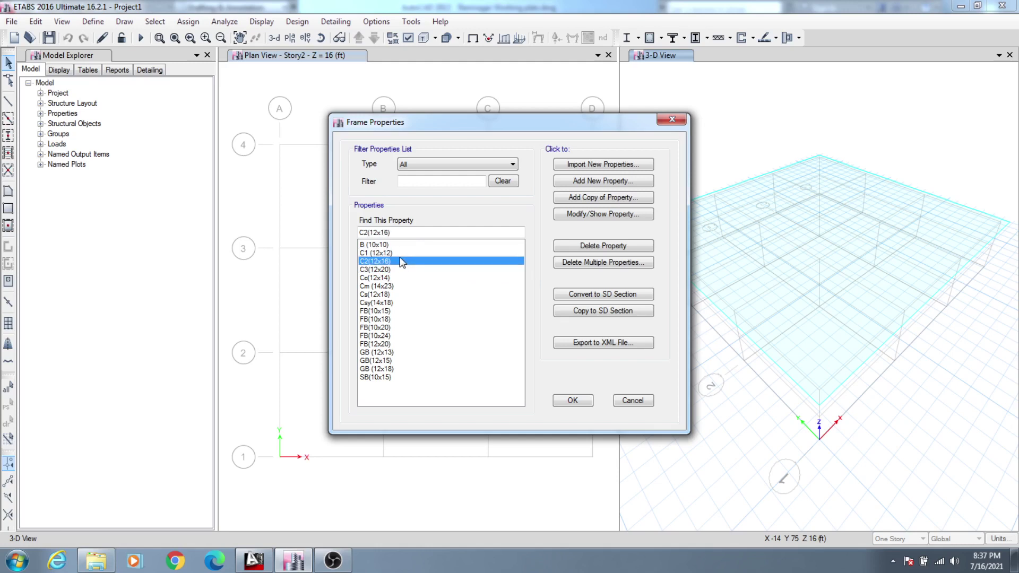
pyautogui.click(404, 269)
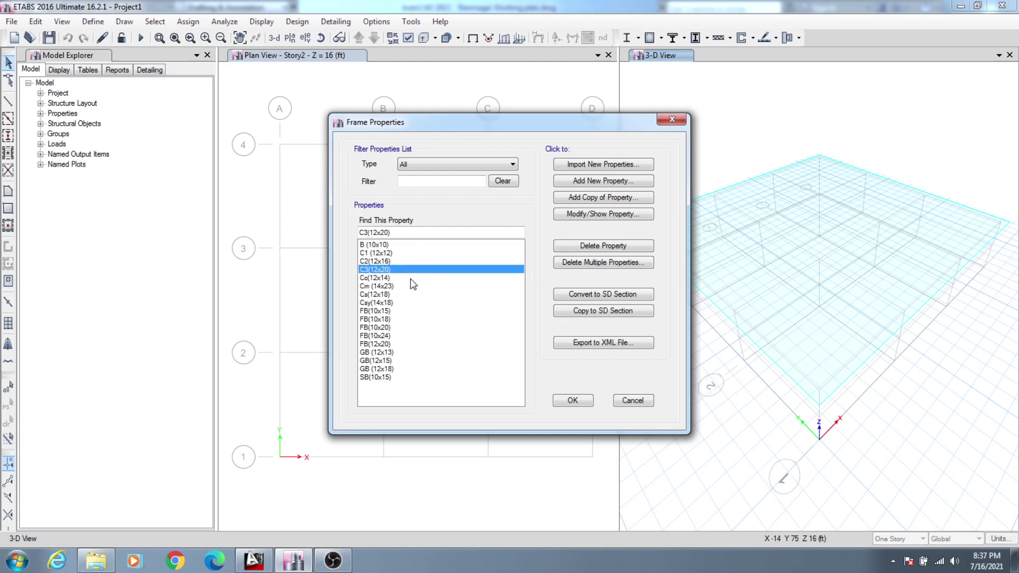
# Add a copy of the C1 (12x12) frame section named C1.BGB(15x15) and copy that name to the clipboard.
pyautogui.click(391, 253)
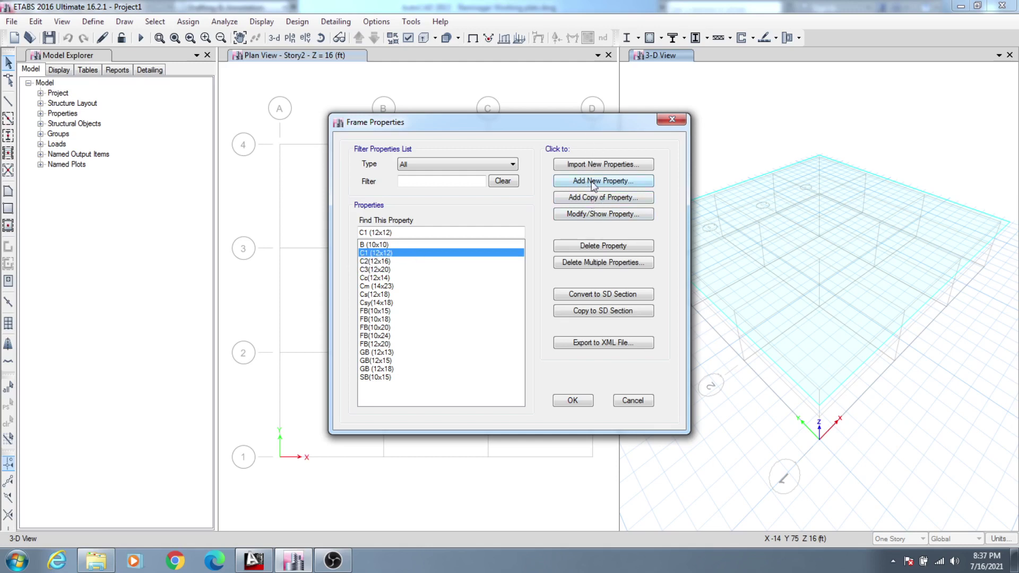
pyautogui.click(597, 197)
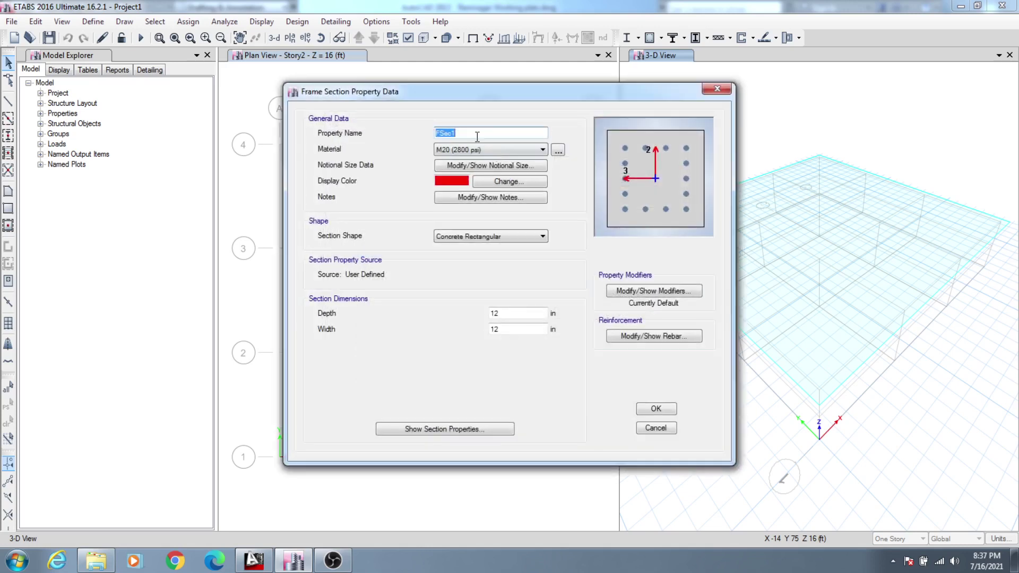
pyautogui.doubleClick(476, 137)
pyautogui.write('C')
pyautogui.click(499, 131)
pyautogui.write('I')
pyautogui.write('12')
pyautogui.press('BackSpace')
pyautogui.press('BackSpace')
pyautogui.write('15x156')
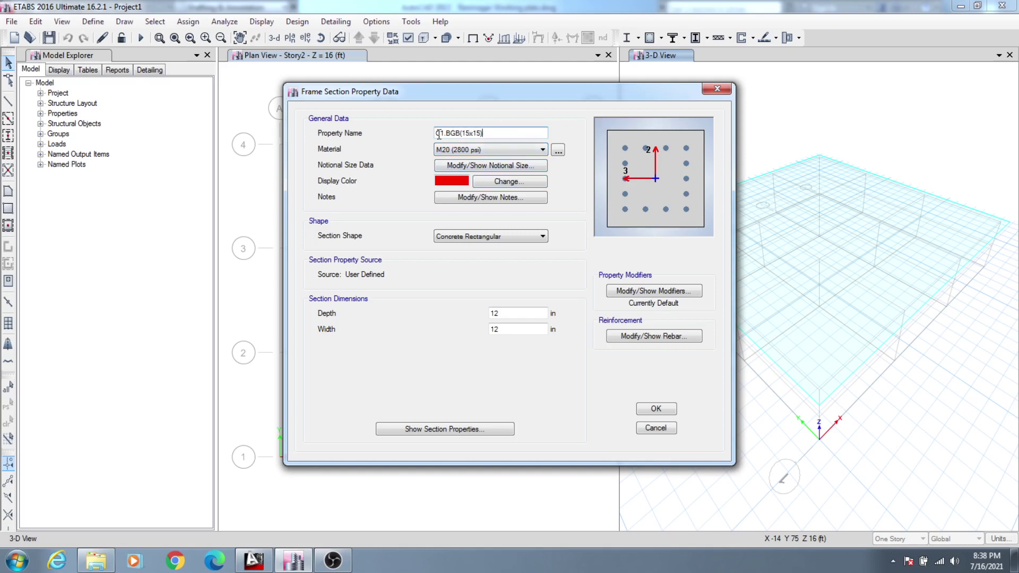
pyautogui.moveTo(484, 133); pyautogui.dragTo(405, 134)
pyautogui.hotkey('ctrl', 'c')
pyautogui.click(493, 133)
# Set the C1.BGB(15x15) section's depth and width to 15 in each.
pyautogui.click(510, 311)
pyautogui.doubleClick(494, 313)
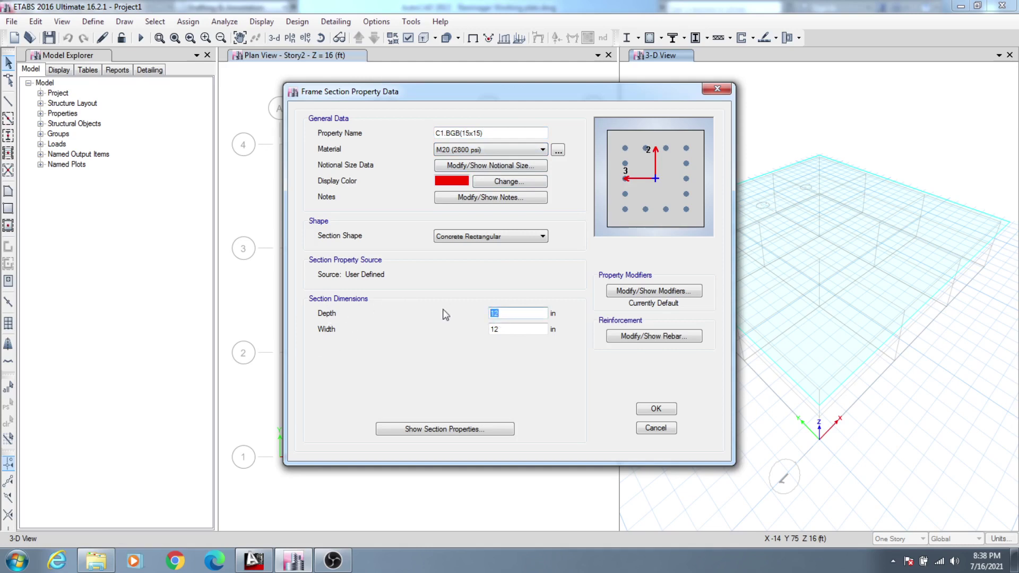
pyautogui.write('1')
pyautogui.doubleClick(501, 329)
pyautogui.write('1')
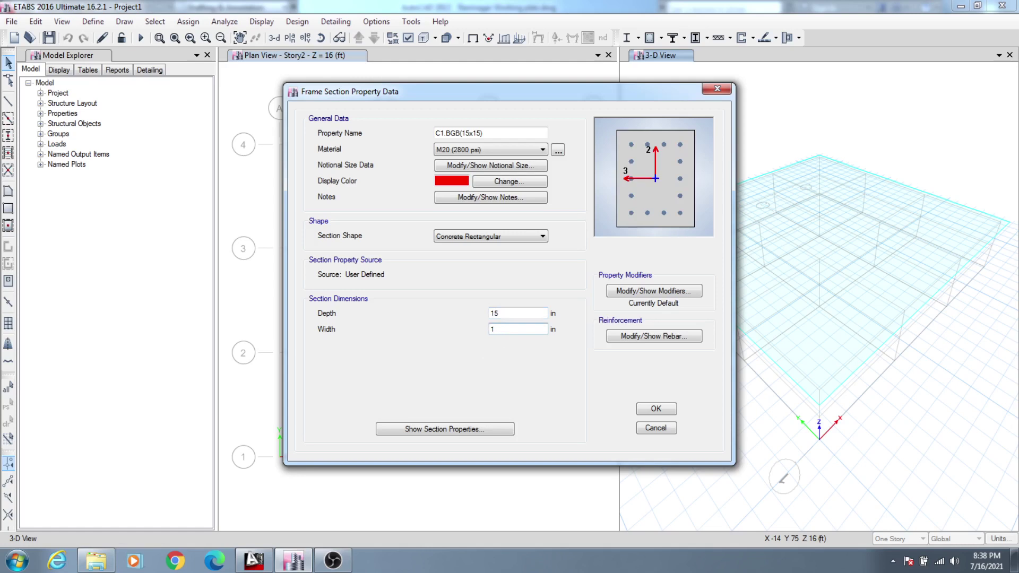
pyautogui.write('5')
# Set the C1.BGB(15x15) column's clear cover for confinement bars to 3 in and save the section.
pyautogui.click(646, 340)
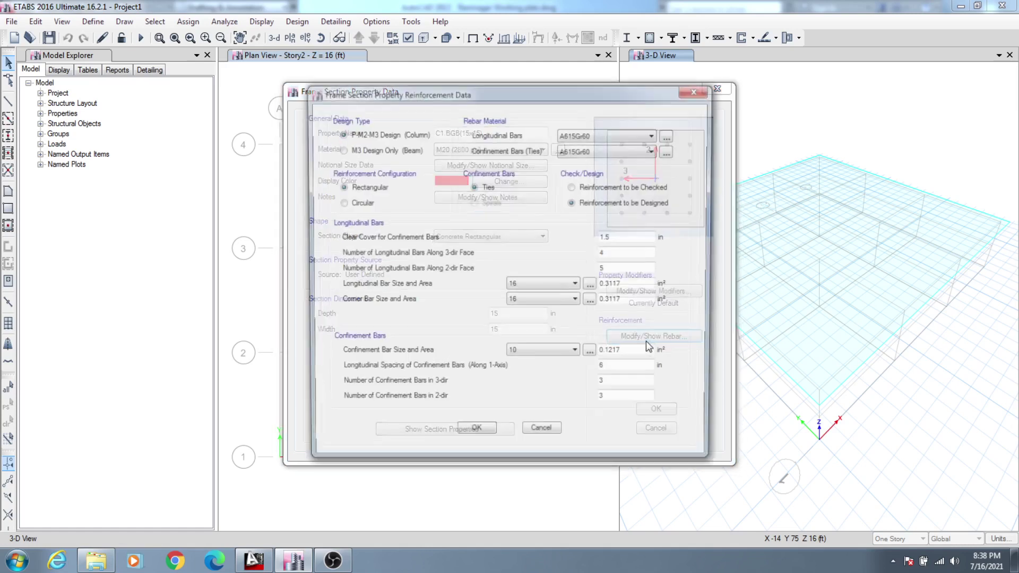
pyautogui.doubleClick(608, 237)
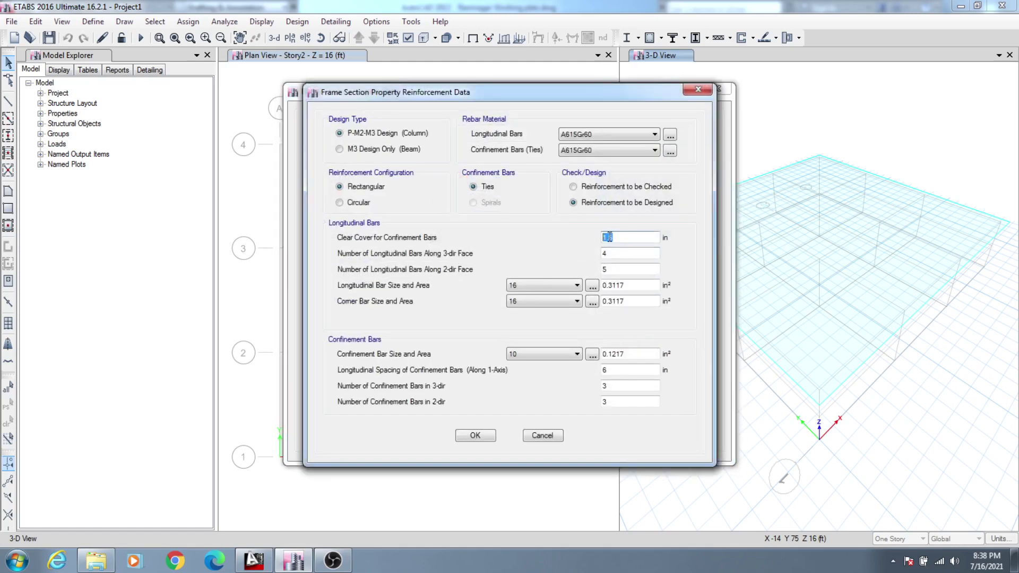
pyautogui.write('3')
pyautogui.click(614, 253)
pyautogui.click(615, 236)
pyautogui.click(485, 436)
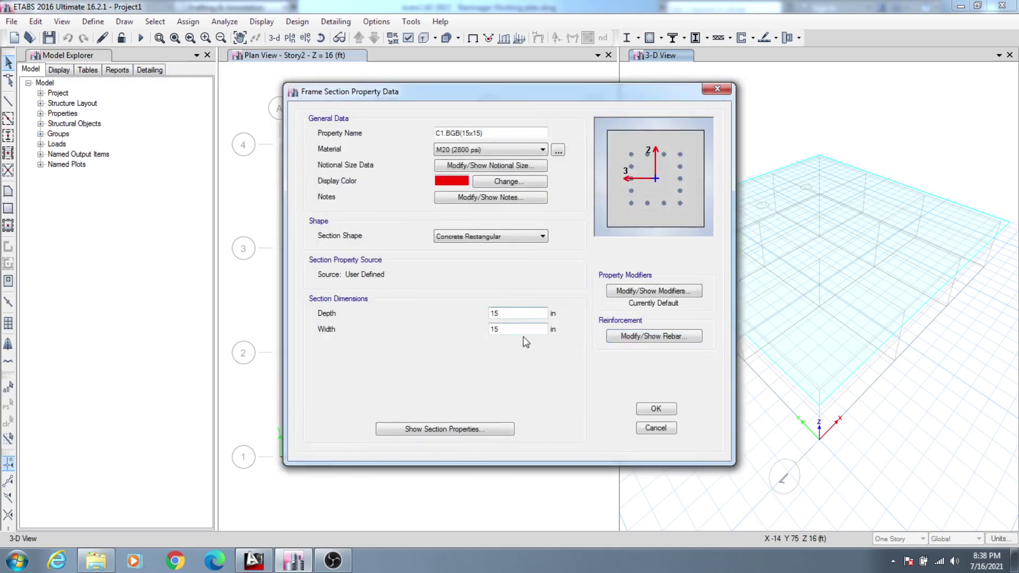
pyautogui.click(522, 330)
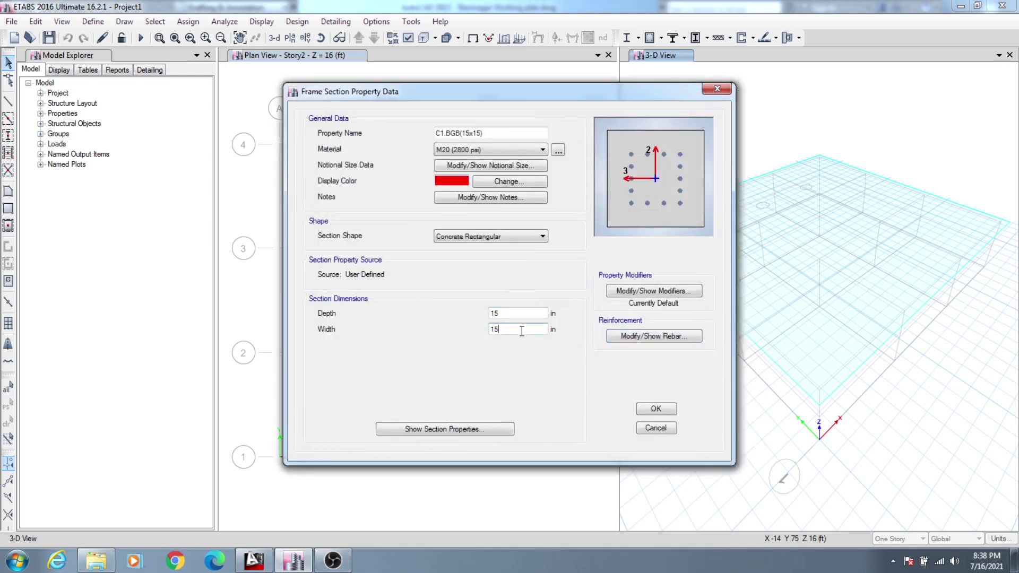
pyautogui.click(656, 410)
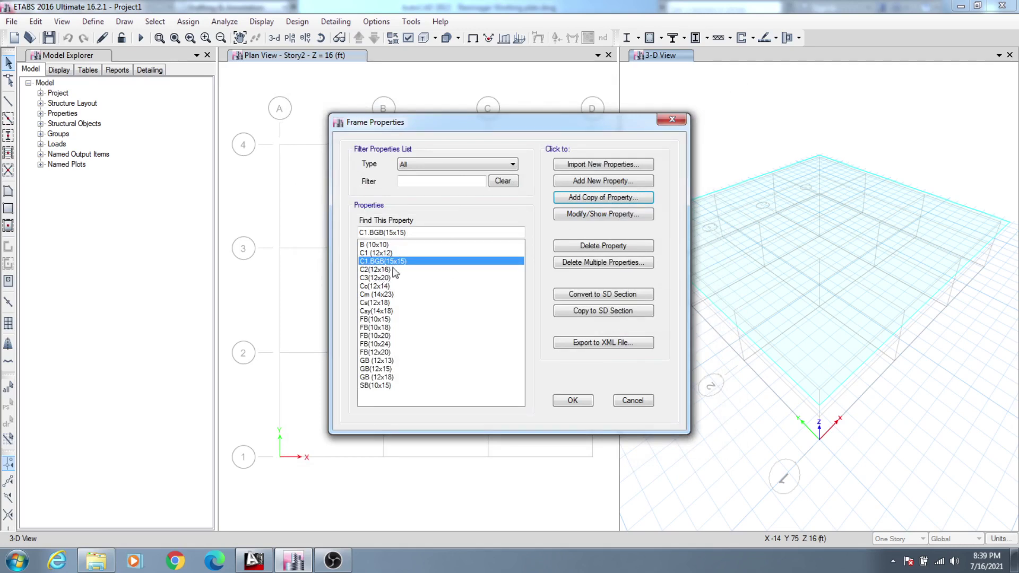
# Add a copy of the C1.BGB(15x15) section and name it C2.BGB(15x19), reusing the copied name.
pyautogui.click(594, 198)
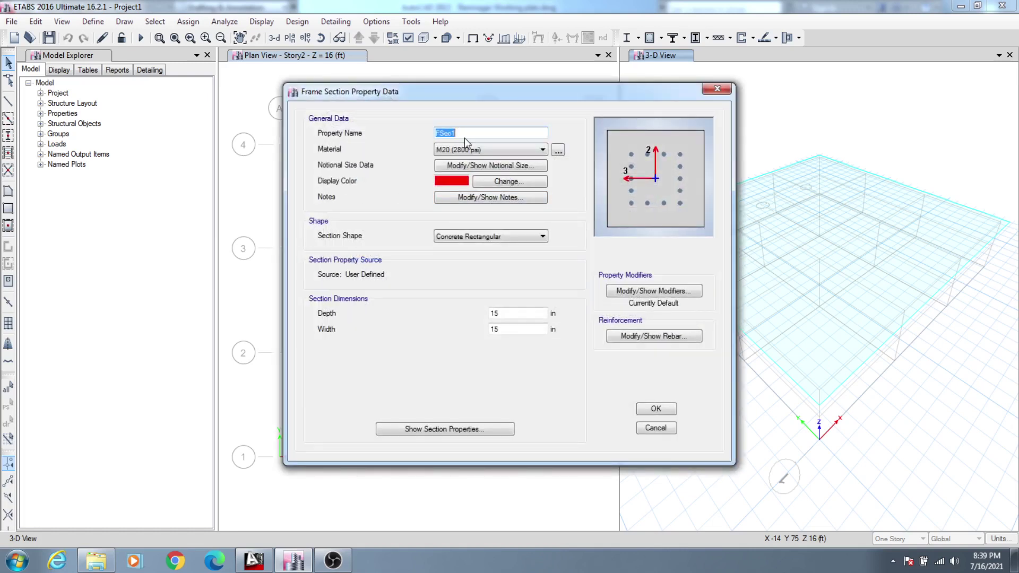
pyautogui.hotkey('ctrl', 'v')
pyautogui.write('9')
pyautogui.click(444, 133)
pyautogui.press('BackSpace')
pyautogui.write('2')
# Set the C2.BGB(15x19) section's depth to 19 in, check its reinforcement data and save it.
pyautogui.click(505, 314)
pyautogui.press('BackSpace')
pyautogui.write('9')
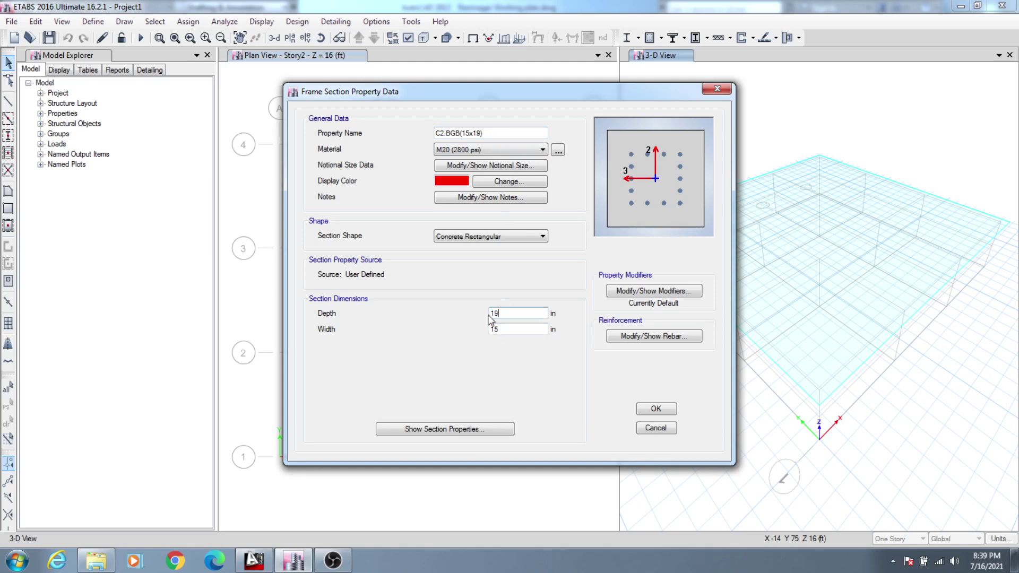
pyautogui.press('Tab')
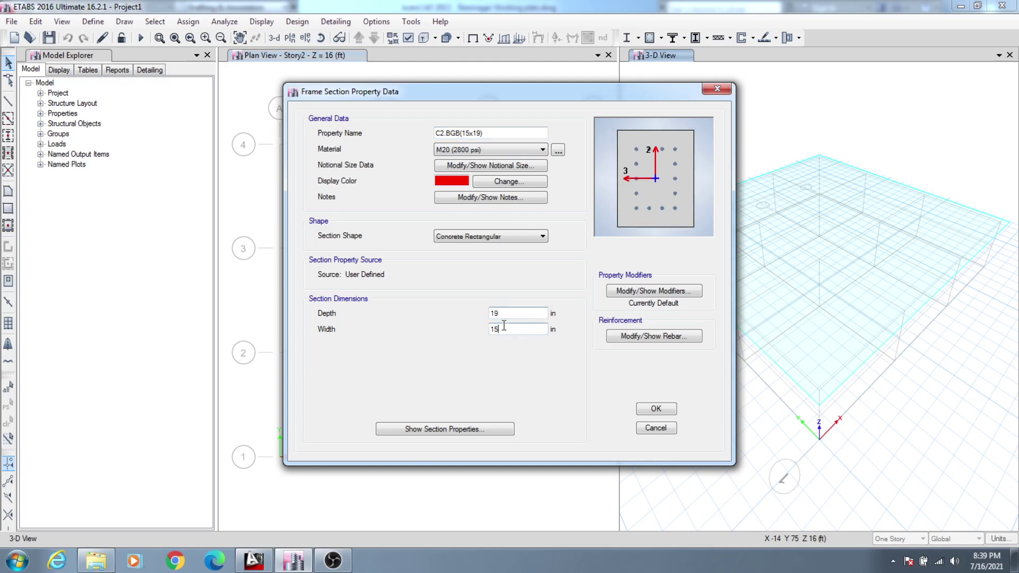
pyautogui.click(628, 337)
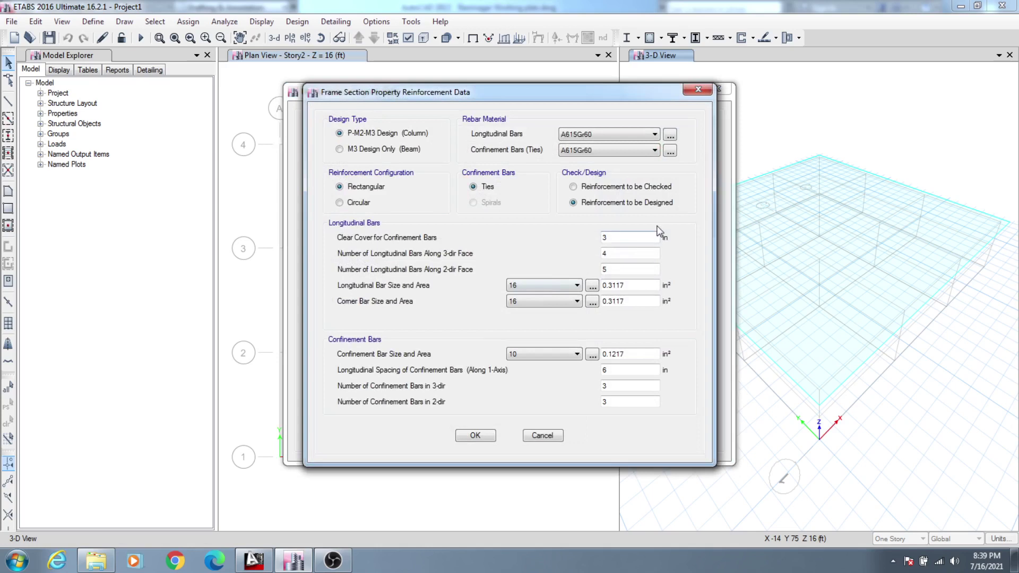
pyautogui.click(475, 436)
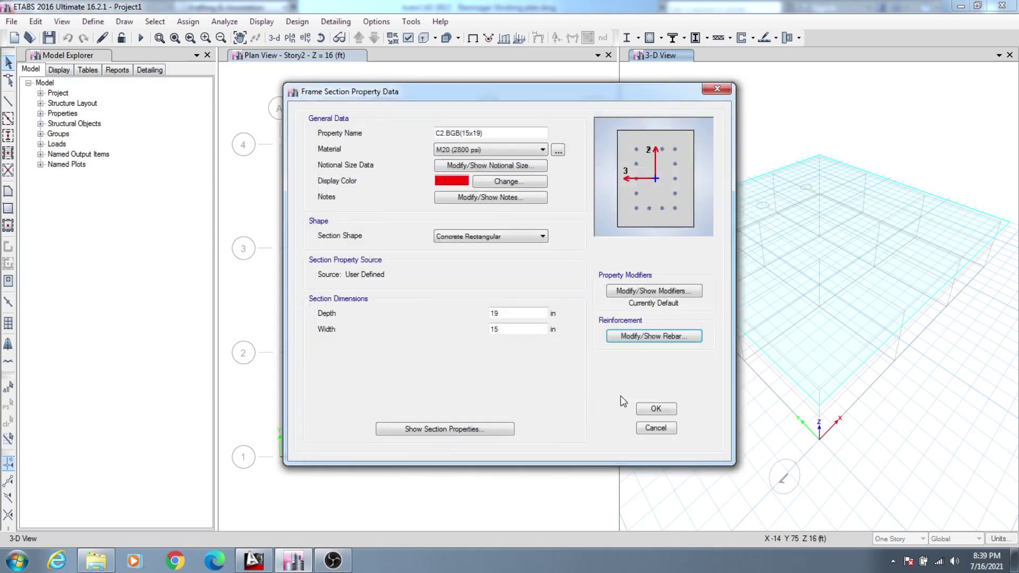
pyautogui.click(656, 410)
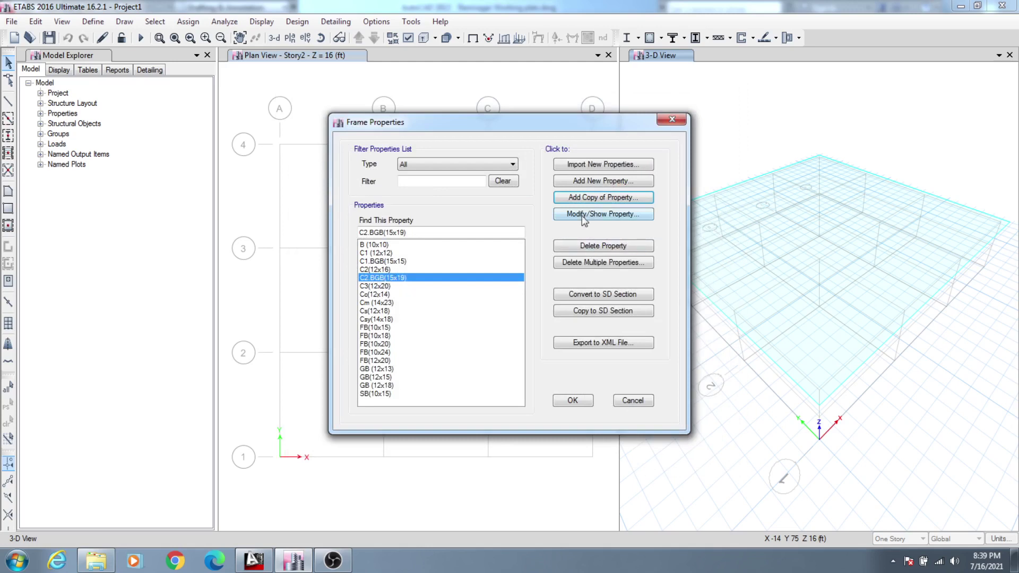
# Add a copy of the C2.BGB(15x19) section and name it C3.BGB(15x23), reusing the copied name.
pyautogui.click(596, 199)
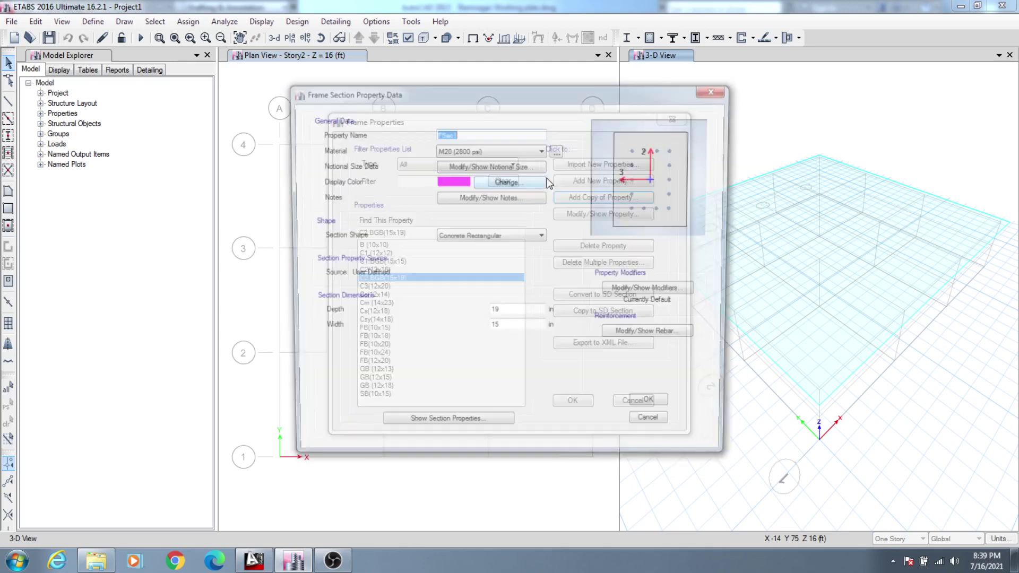
pyautogui.moveTo(506, 95); pyautogui.dragTo(598, 97)
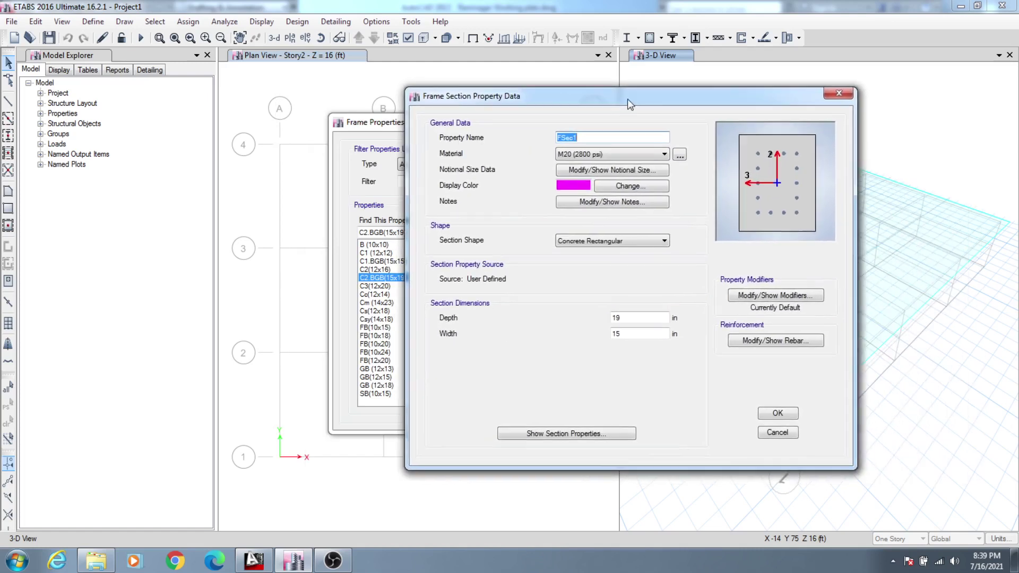
pyautogui.doubleClick(586, 137)
pyautogui.hotkey('ctrl', 'v')
pyautogui.moveTo(603, 137); pyautogui.dragTo(596, 139)
pyautogui.write('23)')
pyautogui.moveTo(567, 137); pyautogui.dragTo(562, 135)
pyautogui.write('3')
# Set the C3.BGB(15x23) section's depth to 23 in and save the section.
pyautogui.click(634, 317)
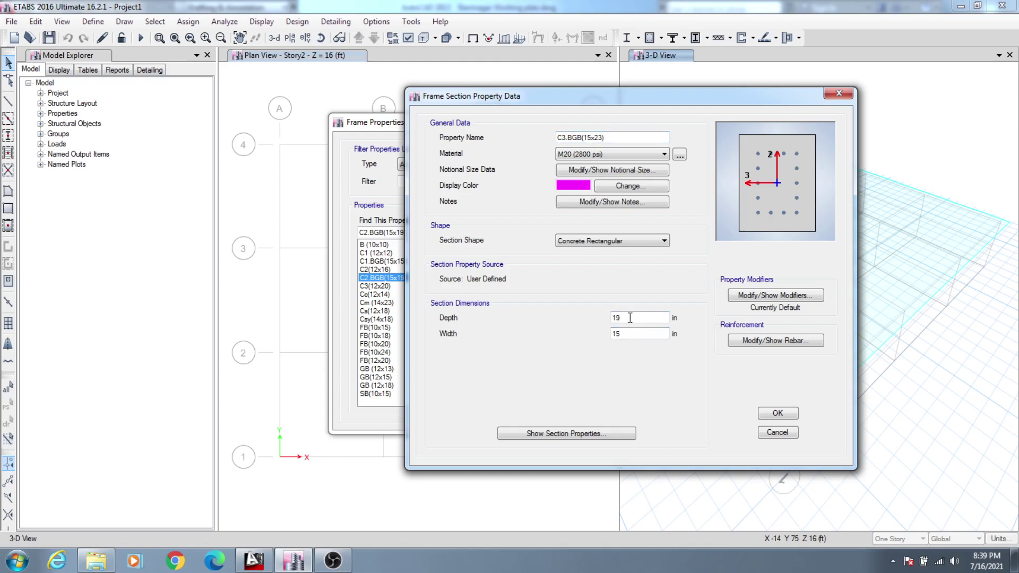
pyautogui.moveTo(627, 317); pyautogui.dragTo(589, 317)
pyautogui.write('23')
pyautogui.press('Tab')
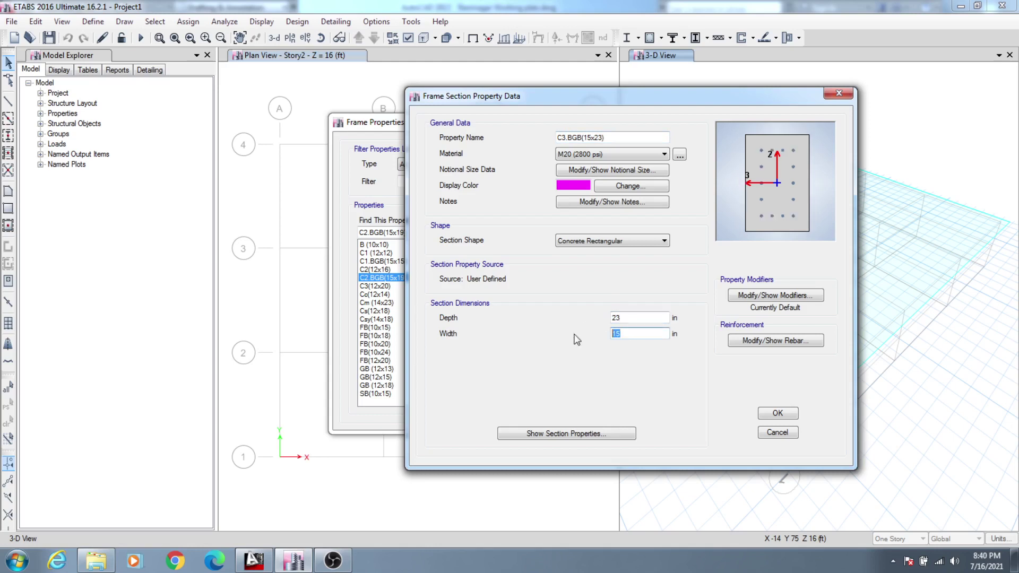
pyautogui.click(631, 333)
pyautogui.click(782, 417)
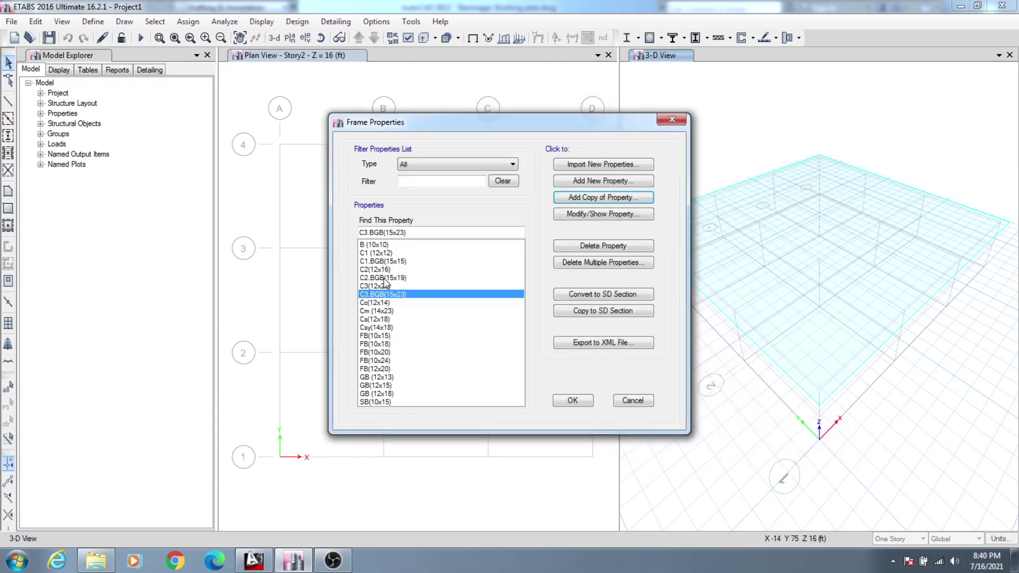
# Compare the C1 (12x12) column entry with the C1.BGB, C2.BGB and C3.BGB entries among the frame properties.
pyautogui.click(378, 262)
pyautogui.click(377, 253)
pyautogui.click(373, 262)
pyautogui.click(380, 254)
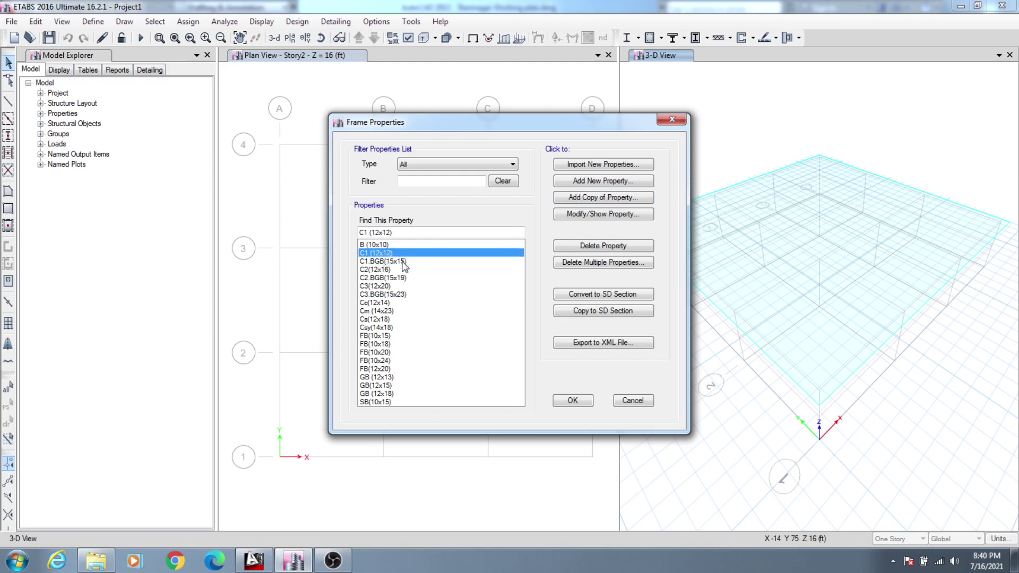
pyautogui.click(403, 263)
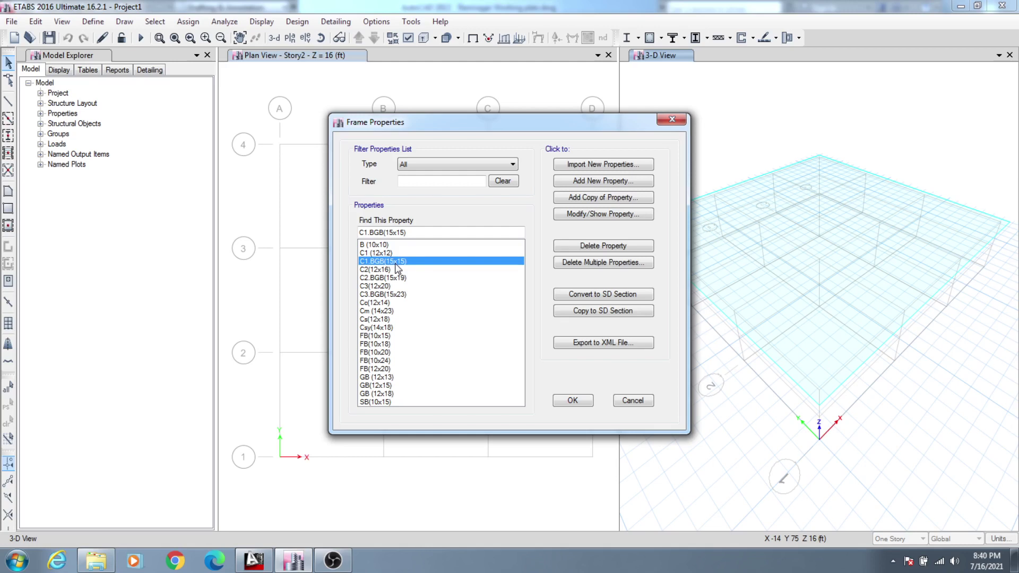
pyautogui.click(397, 278)
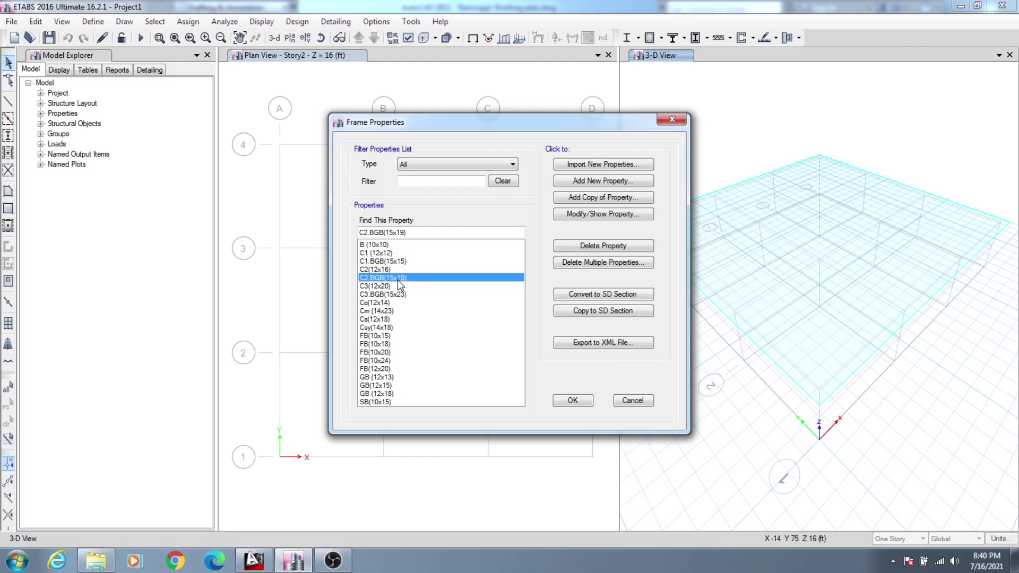
pyautogui.click(408, 295)
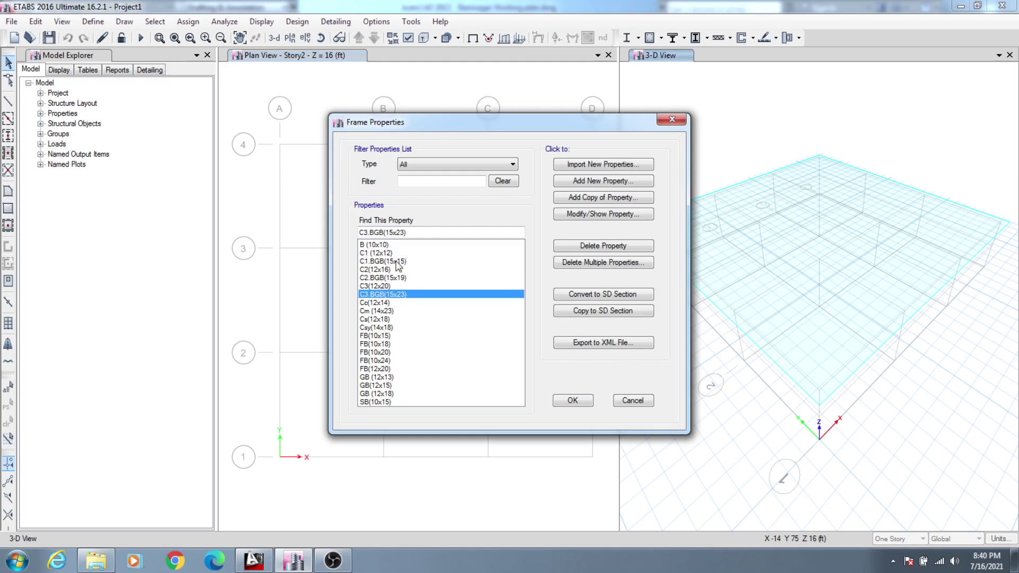
# Look over the FB beam sections and open FB(10x18) to check its name, material and dimensions.
pyautogui.click(393, 368)
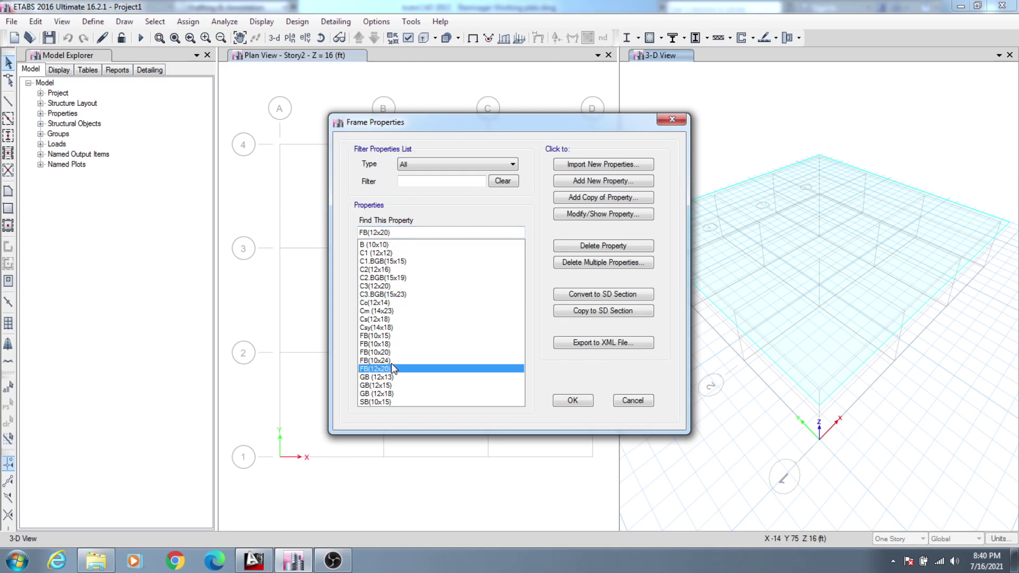
pyautogui.click(375, 337)
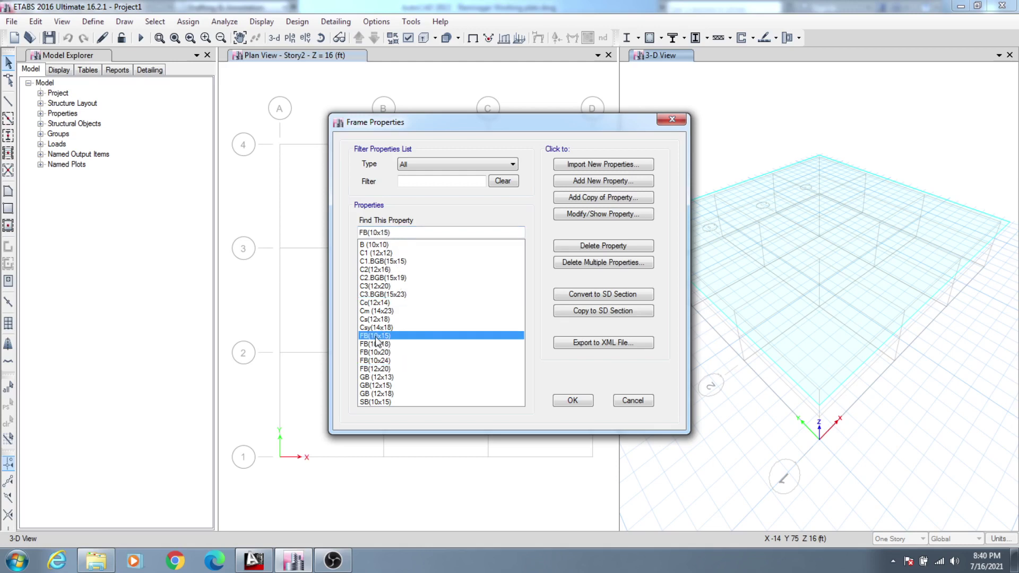
pyautogui.click(372, 345)
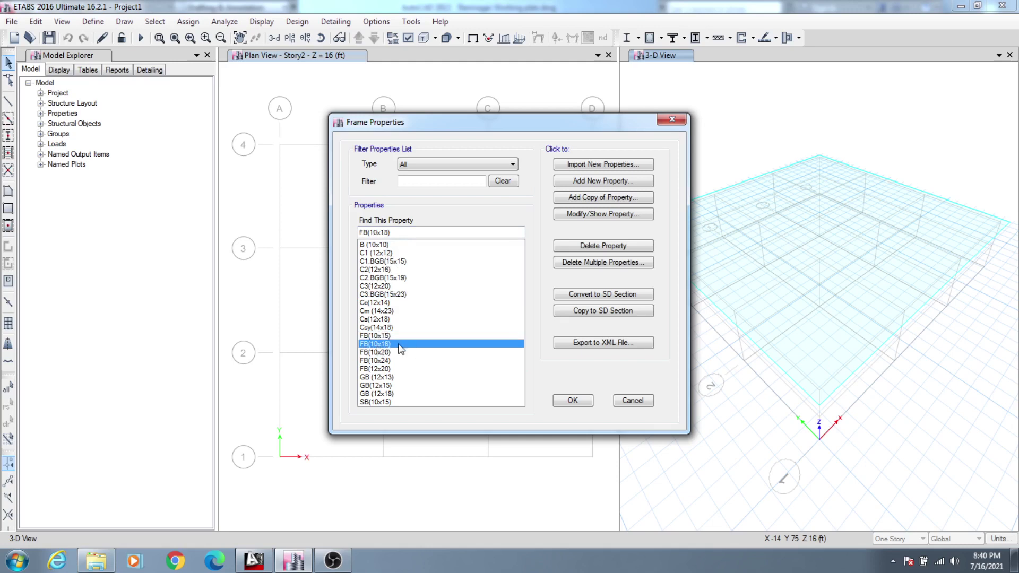
pyautogui.click(594, 215)
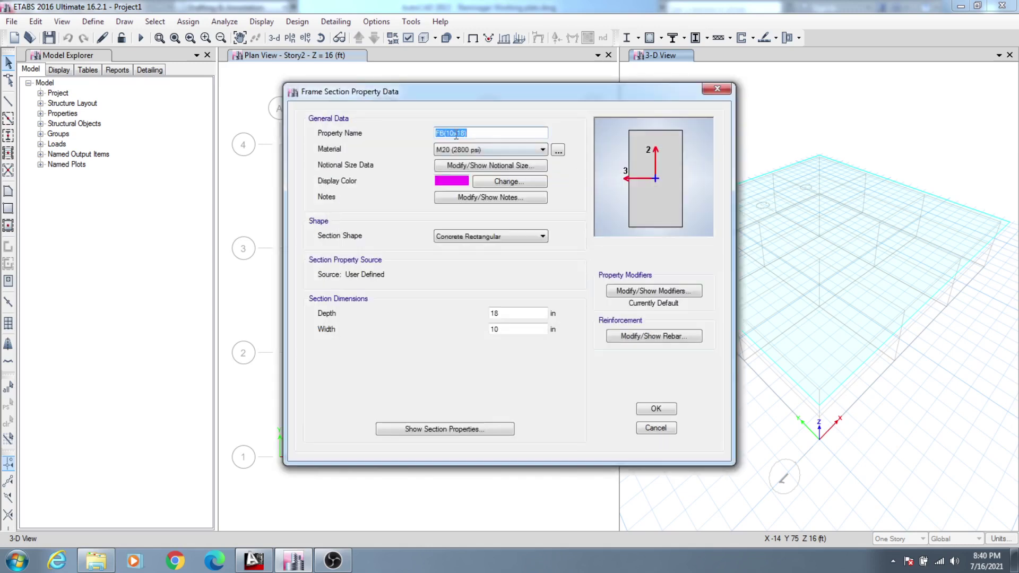
pyautogui.click(505, 330)
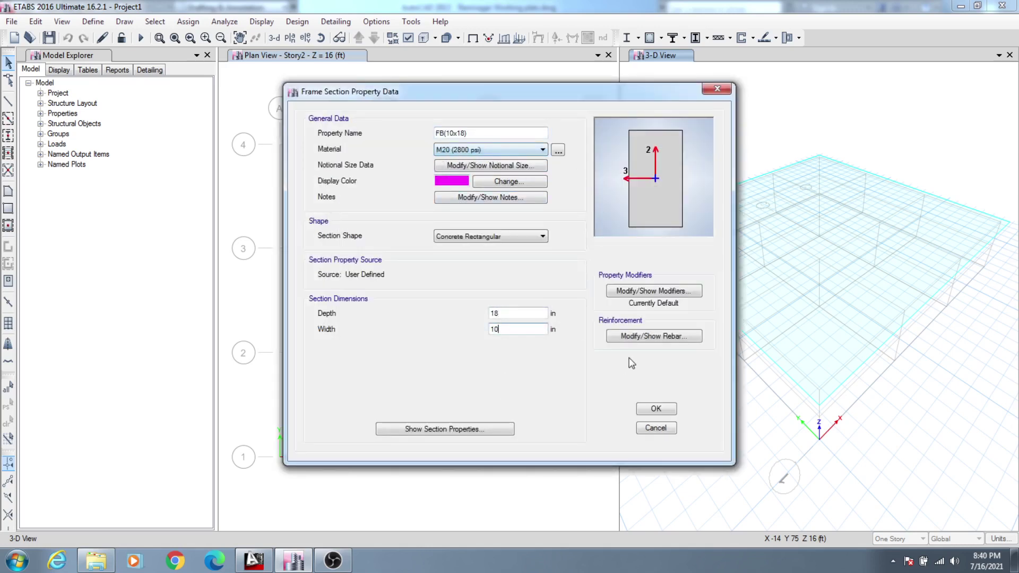
# Review the top and bottom bar cover in the FB(10x18) beam's reinforcement data, accept the section and select FB(10x20).
pyautogui.click(630, 337)
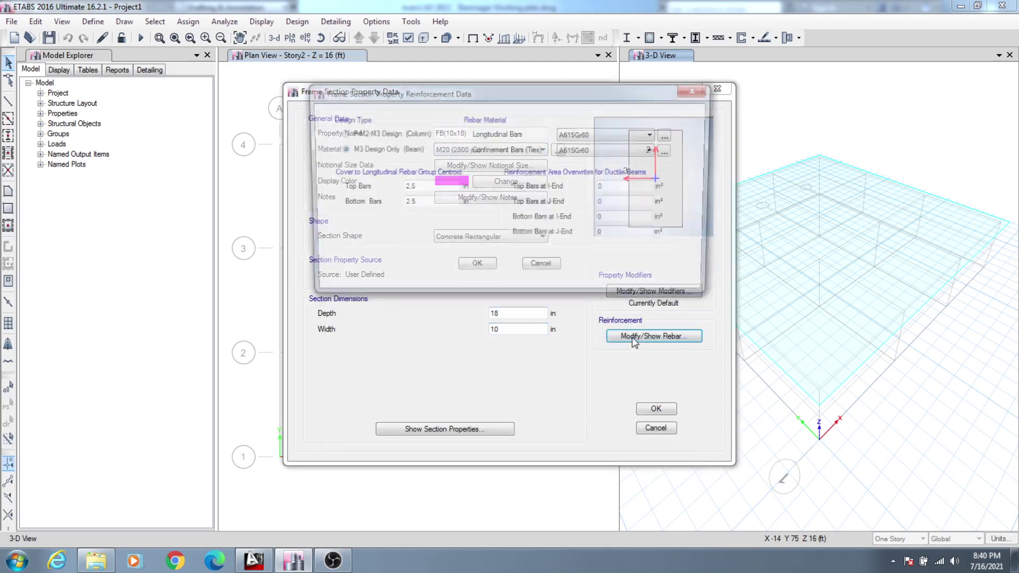
pyautogui.click(419, 202)
pyautogui.click(429, 188)
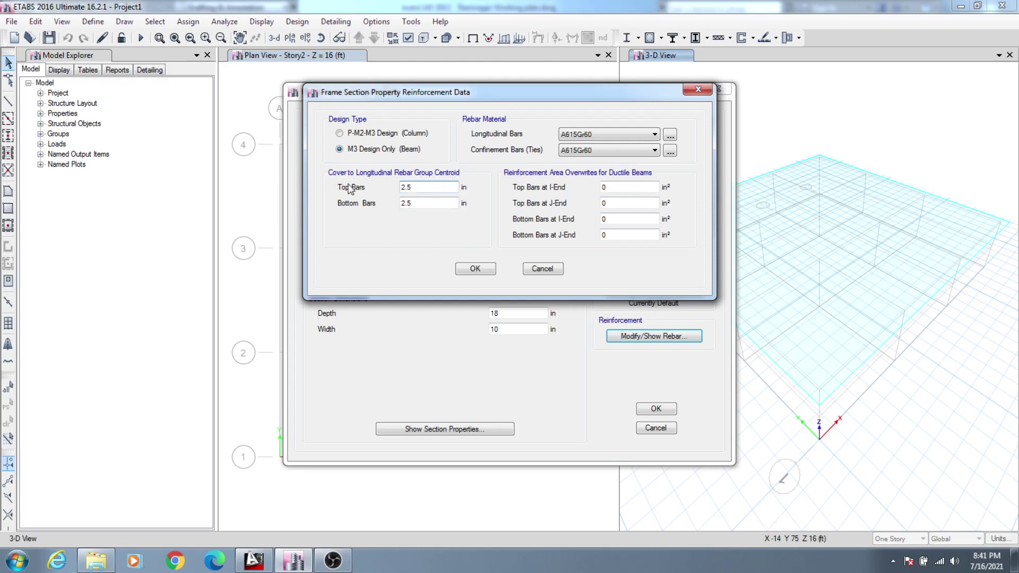
pyautogui.click(412, 205)
pyautogui.click(419, 188)
pyautogui.click(410, 187)
pyautogui.click(419, 187)
pyautogui.click(475, 268)
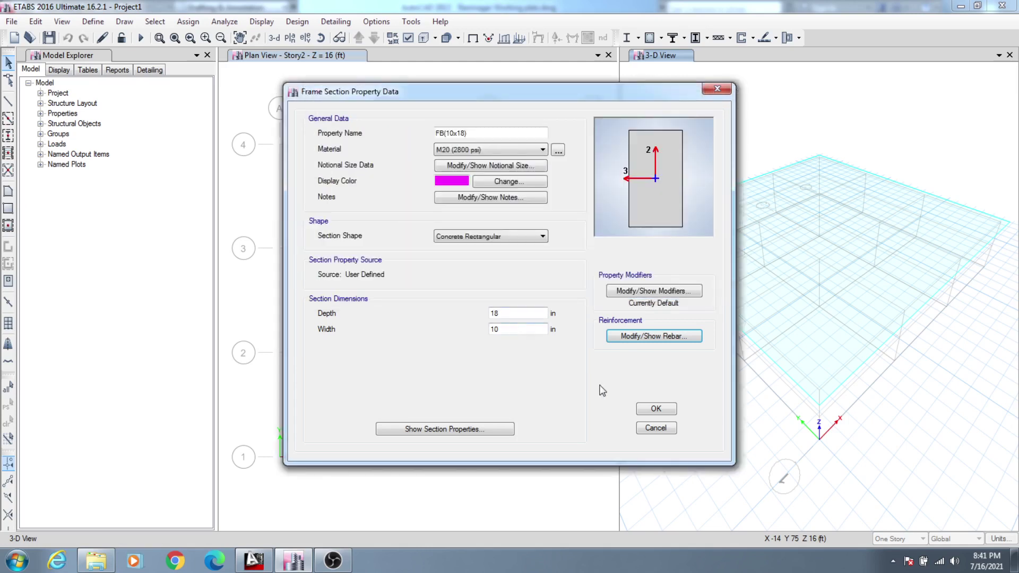
pyautogui.click(656, 408)
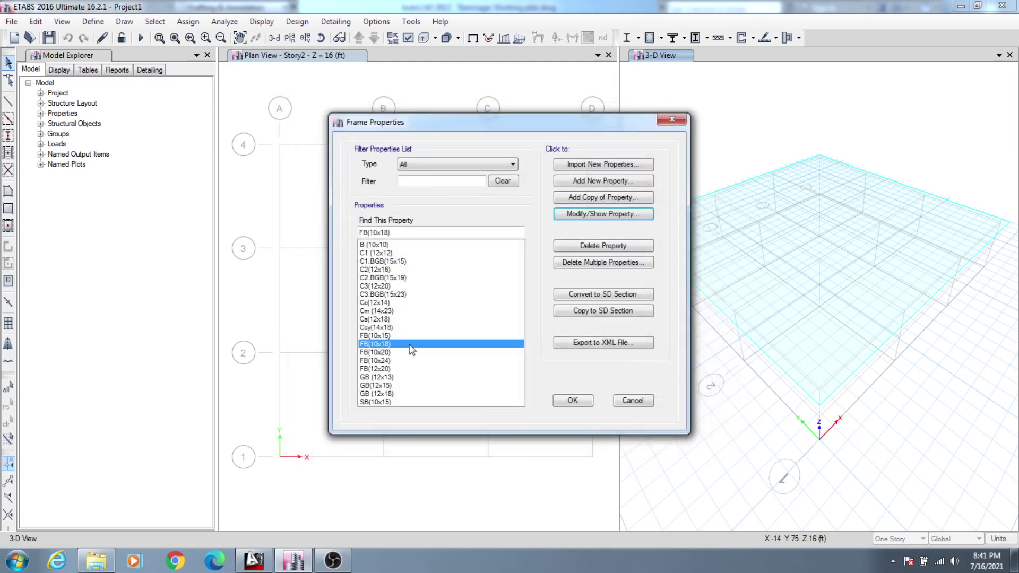
pyautogui.click(381, 353)
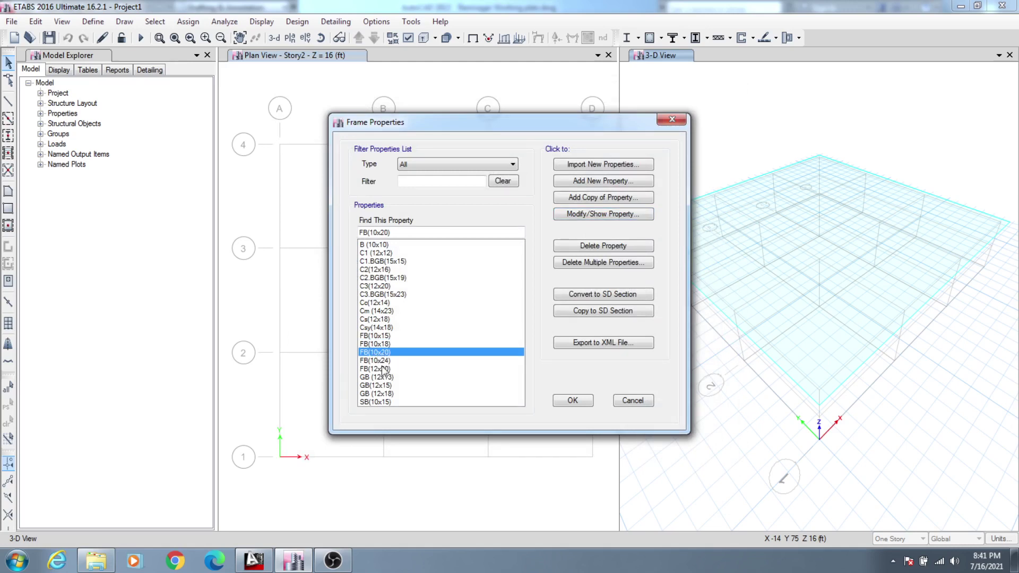
# Review the remaining FB, GB and SB beam sections from FB(10x24) to SB(10x15) and accept the frame properties.
pyautogui.click(391, 361)
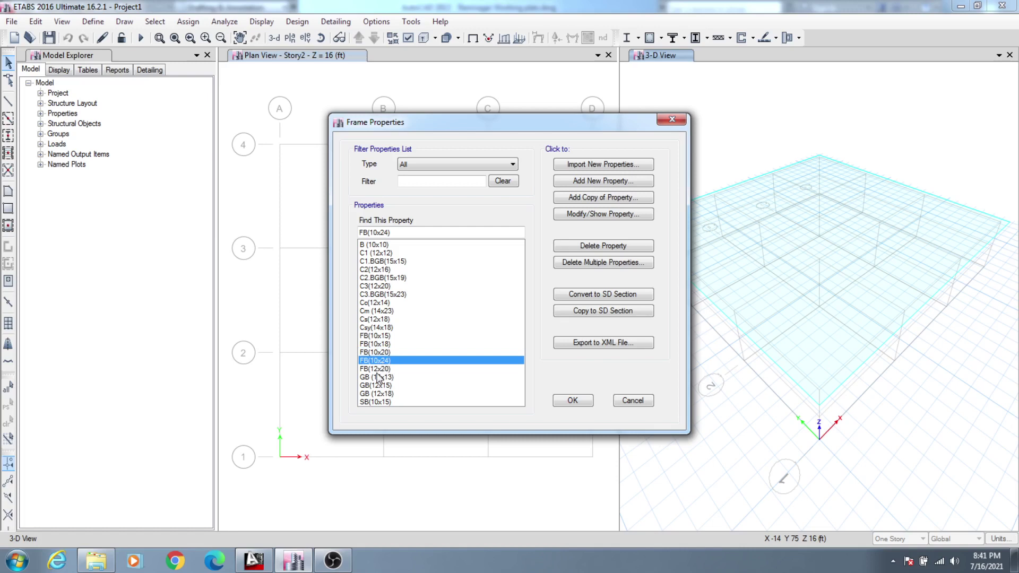
pyautogui.click(383, 369)
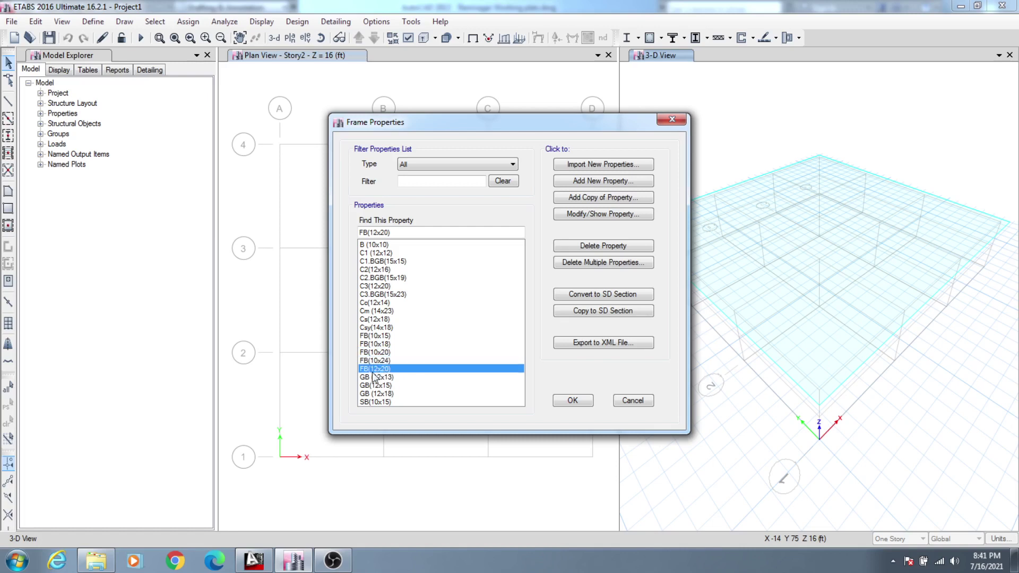
pyautogui.click(389, 377)
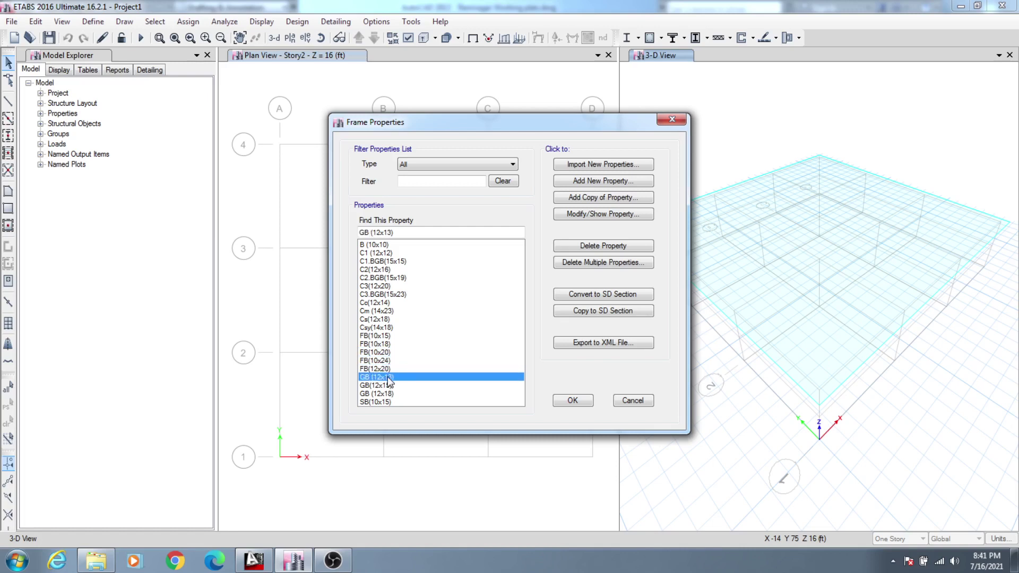
pyautogui.click(385, 386)
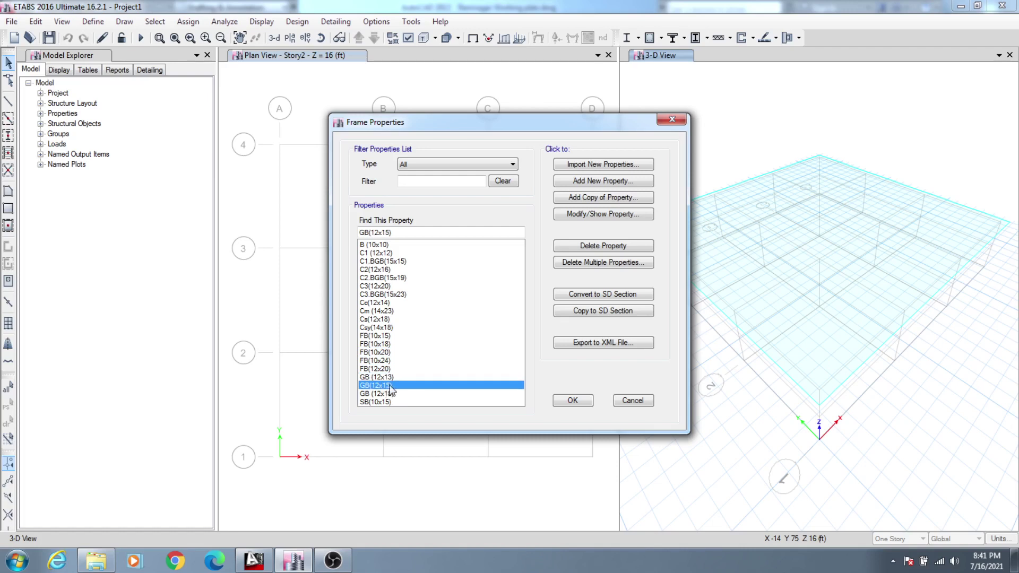
pyautogui.click(393, 378)
pyautogui.click(390, 387)
pyautogui.click(393, 394)
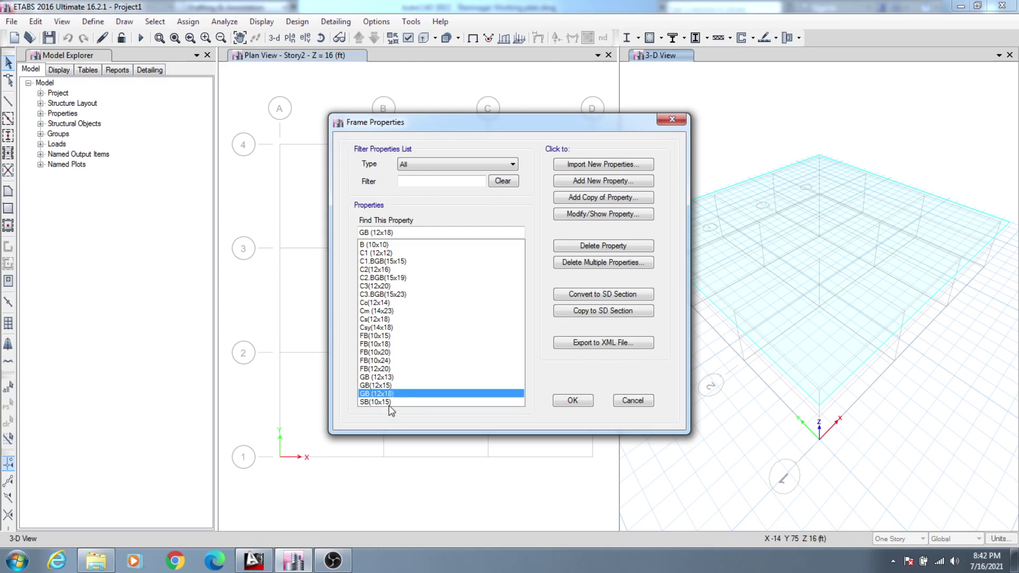
pyautogui.click(391, 403)
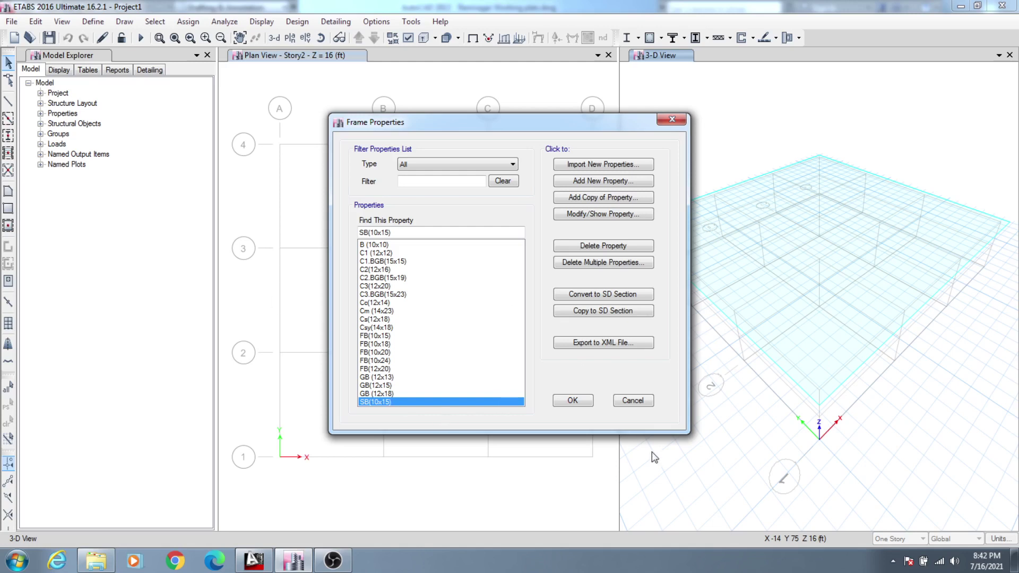
pyautogui.click(572, 400)
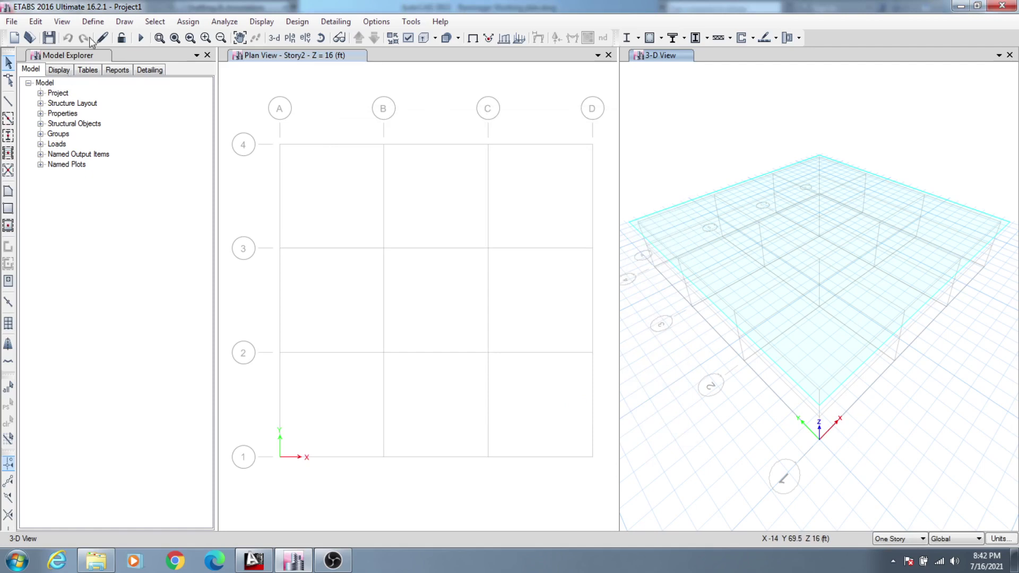
# Look over the defined slab sections and accept the slab properties.
pyautogui.click(93, 21)
pyautogui.moveTo(133, 63)
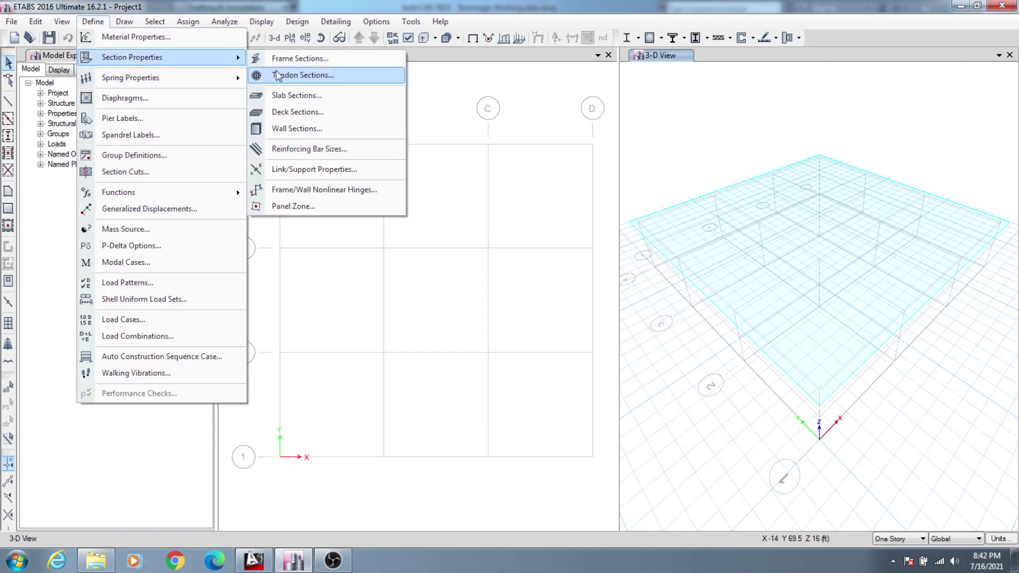
pyautogui.click(296, 96)
pyautogui.click(419, 240)
pyautogui.click(419, 232)
pyautogui.click(578, 316)
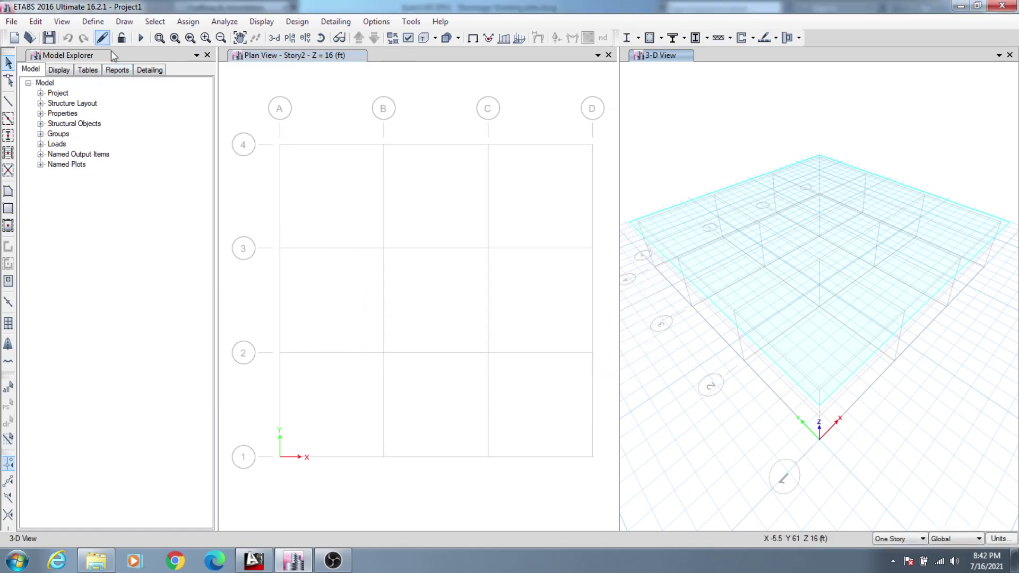
# Check the Wall10 section's property data and accept the wall properties.
pyautogui.click(93, 21)
pyautogui.moveTo(167, 62)
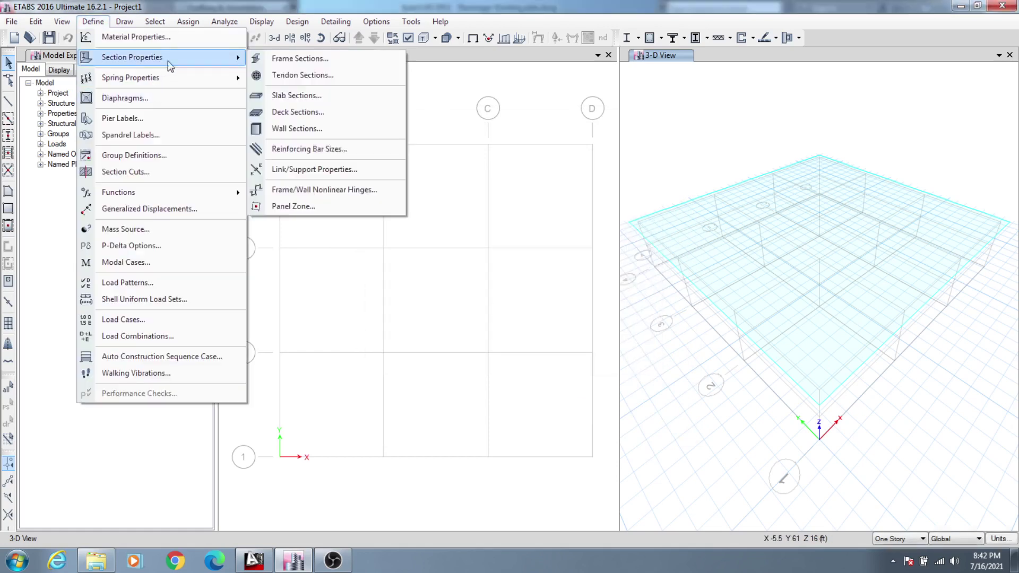
pyautogui.click(290, 129)
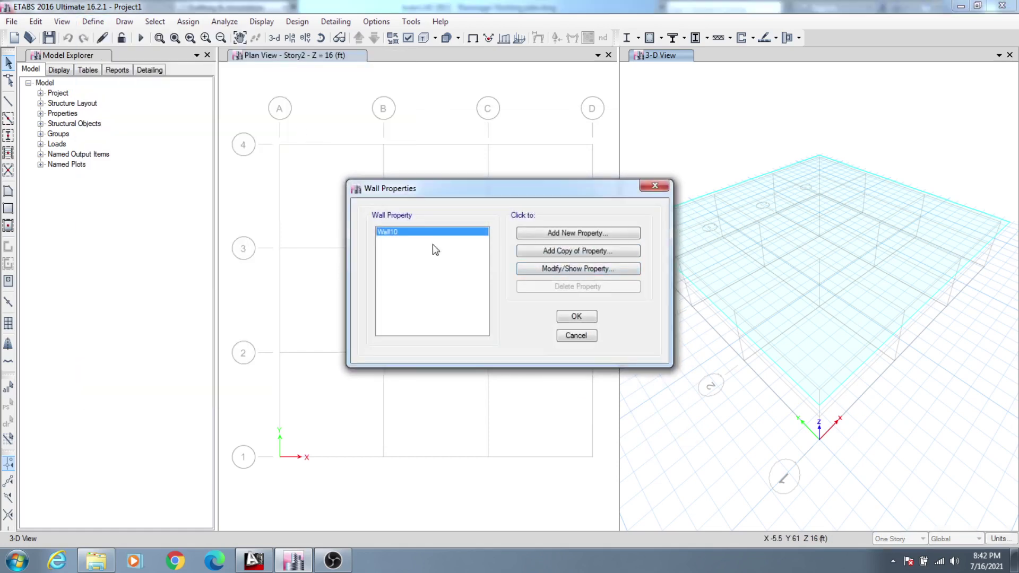
pyautogui.click(560, 269)
pyautogui.click(577, 339)
pyautogui.click(475, 384)
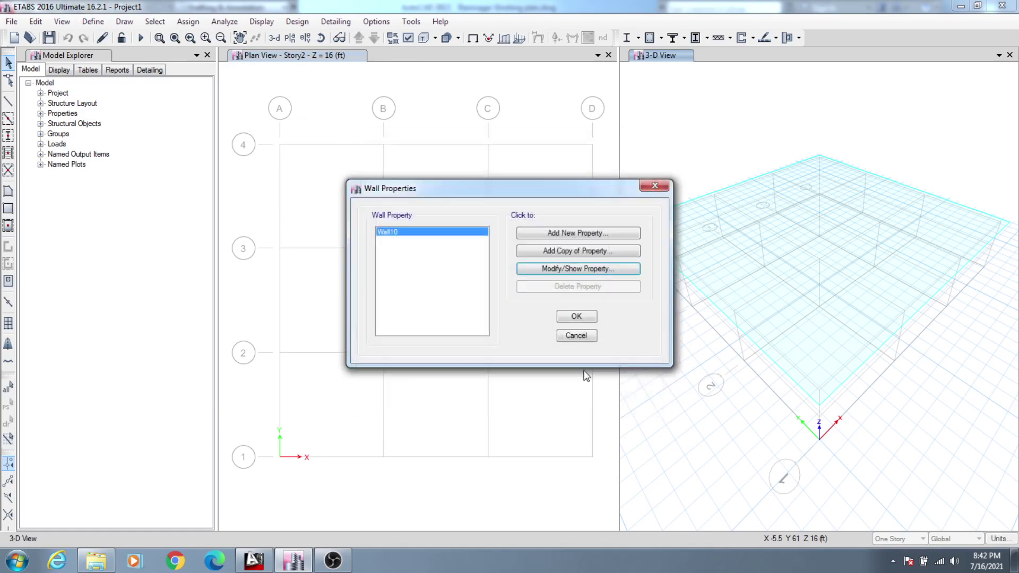
pyautogui.click(564, 316)
# Check the mass source definition MsSrc1 and leave it without making changes.
pyautogui.click(93, 22)
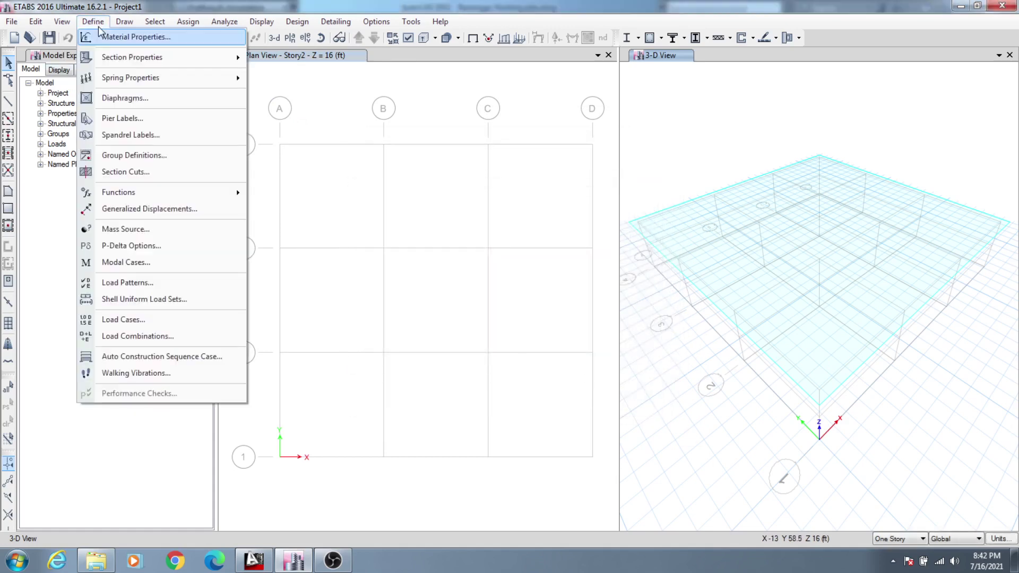
pyautogui.click(141, 229)
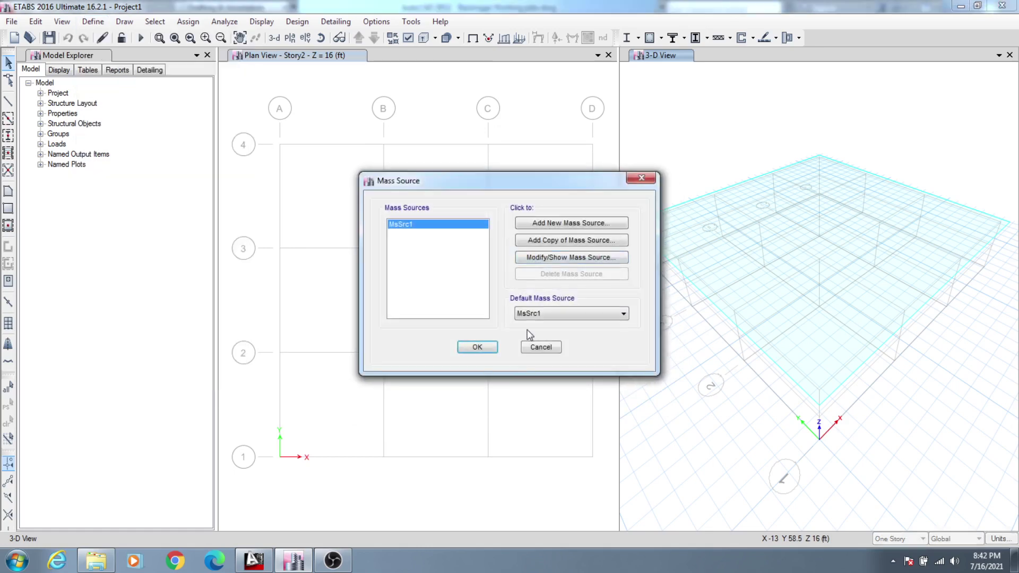
pyautogui.click(542, 350)
# Compare the iterative load-based and non-iterative mass-based P-Delta automation methods, leaving the options without applying a choice.
pyautogui.click(92, 21)
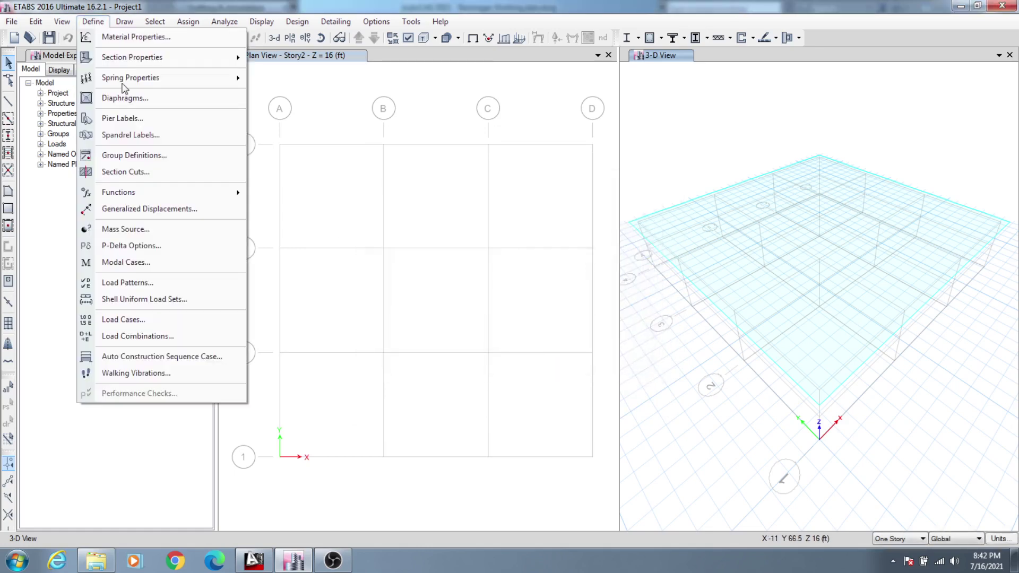
pyautogui.click(135, 248)
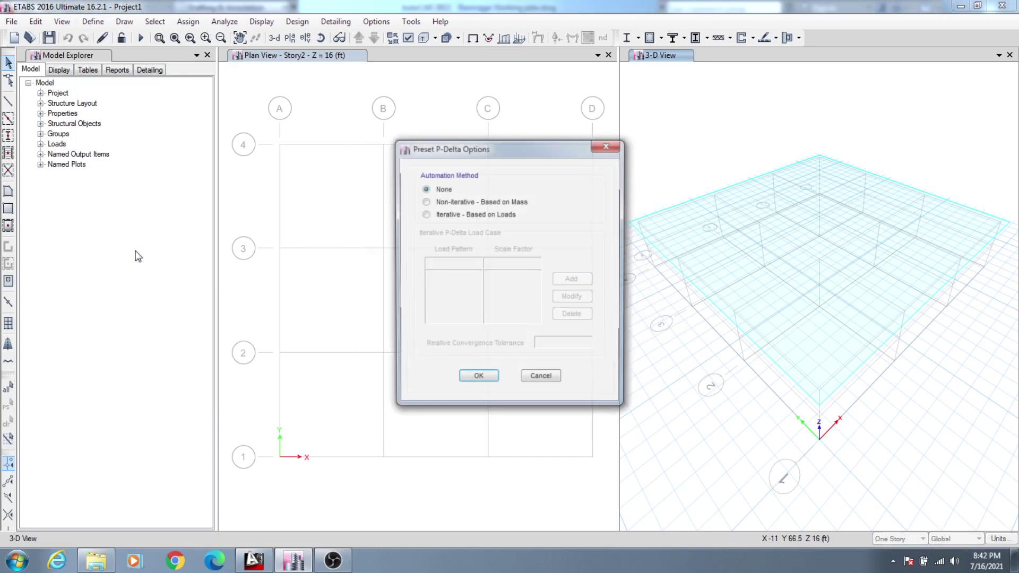
pyautogui.click(449, 215)
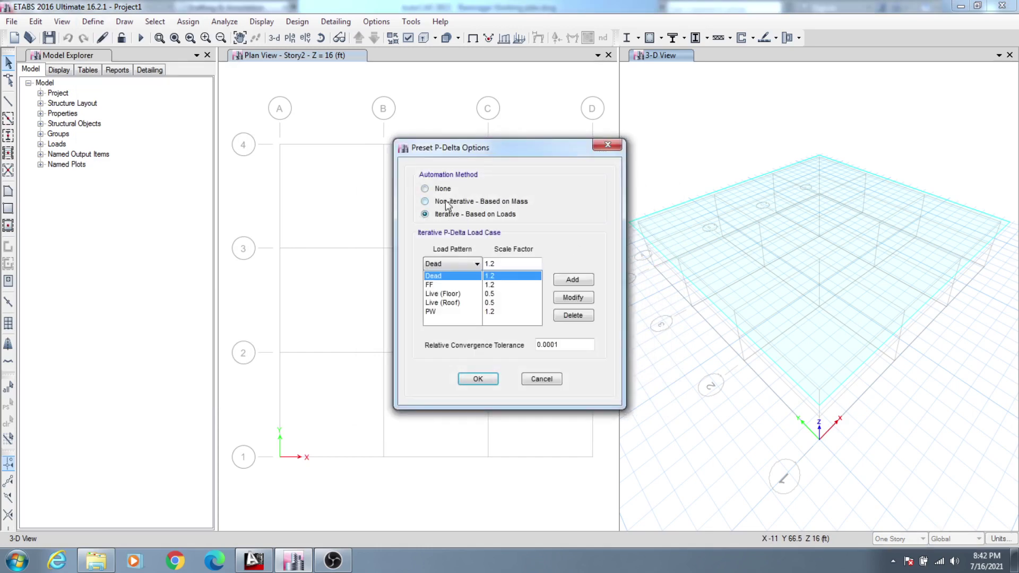
pyautogui.click(447, 203)
pyautogui.click(447, 214)
pyautogui.click(448, 203)
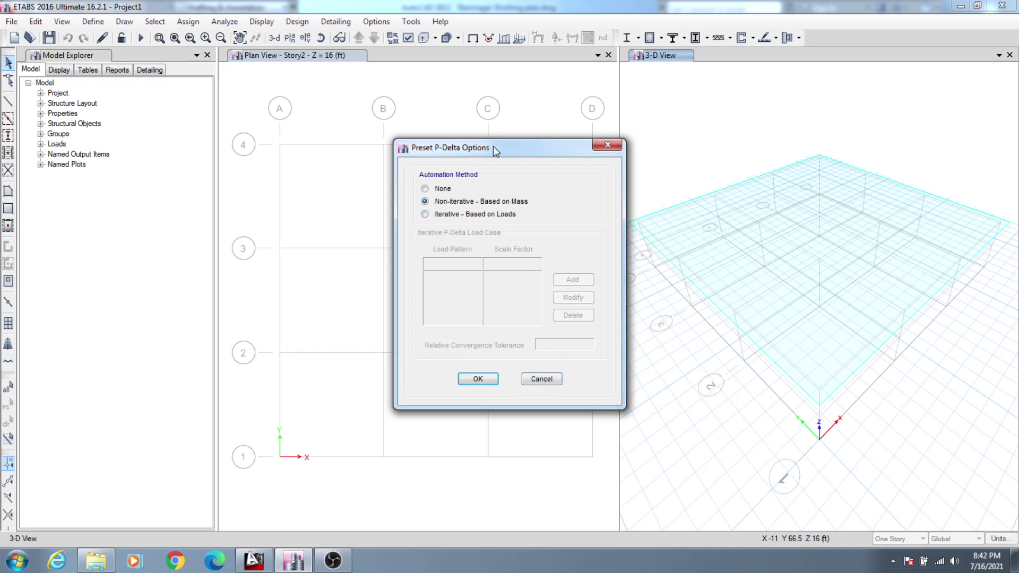
pyautogui.click(540, 381)
# Look over the names and types of the defined load cases without changing them.
pyautogui.click(92, 21)
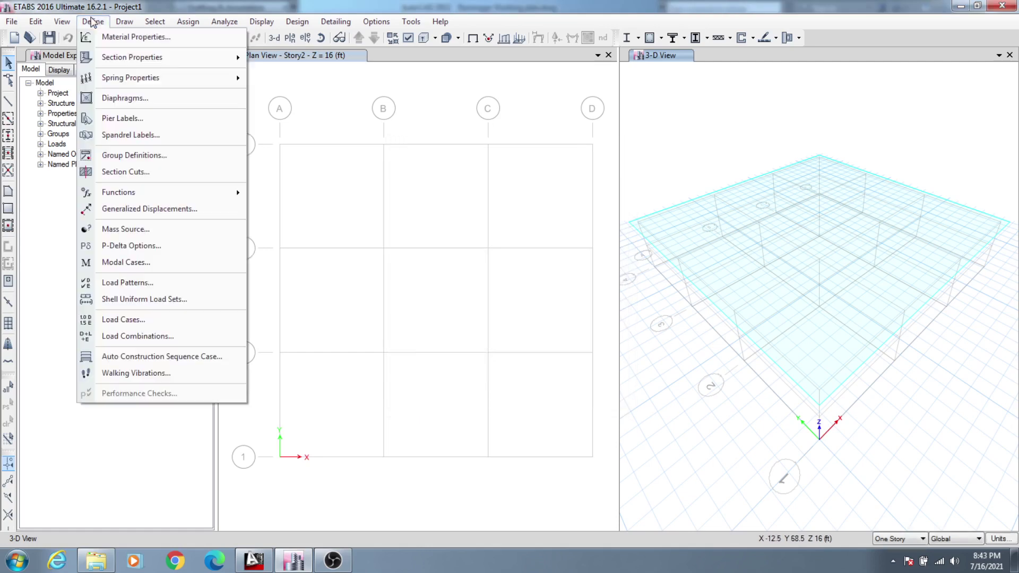
pyautogui.click(127, 320)
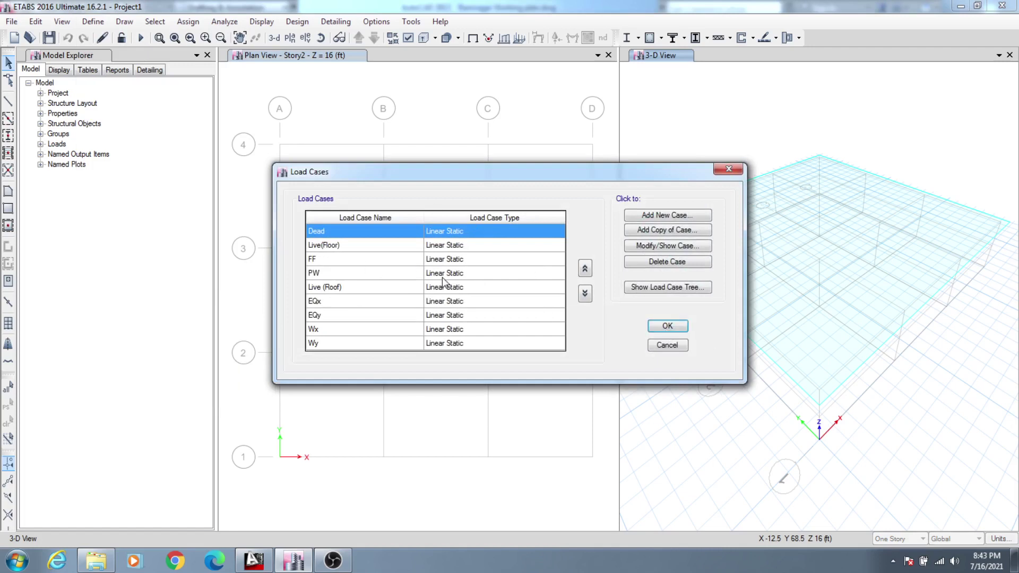
pyautogui.click(667, 345)
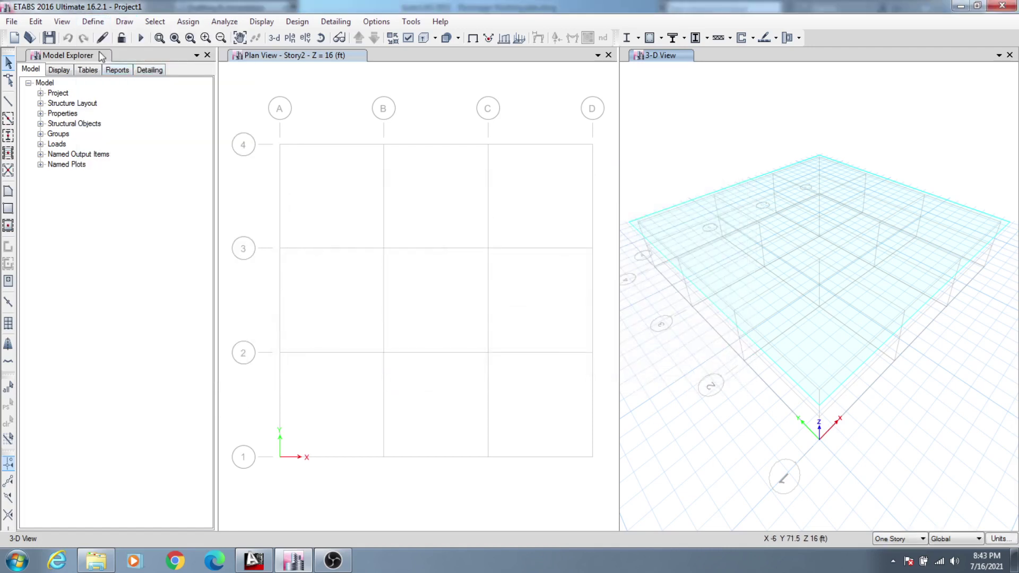
# Review the auto lateral load codes of the EQx, EQy, Wx and Wy load patterns and accept the patterns.
pyautogui.click(93, 23)
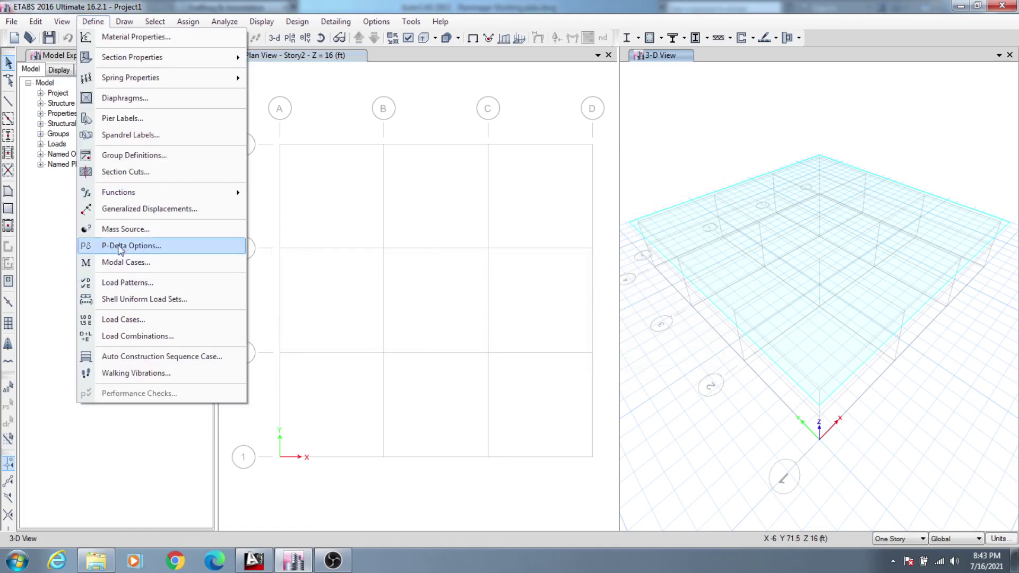
pyautogui.click(126, 283)
pyautogui.click(546, 311)
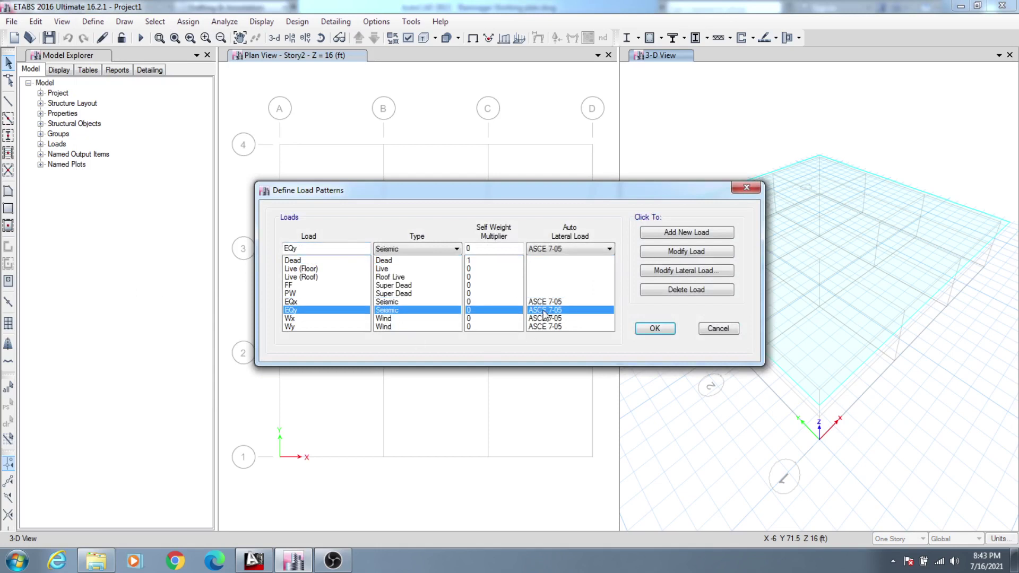
pyautogui.click(546, 318)
pyautogui.click(547, 326)
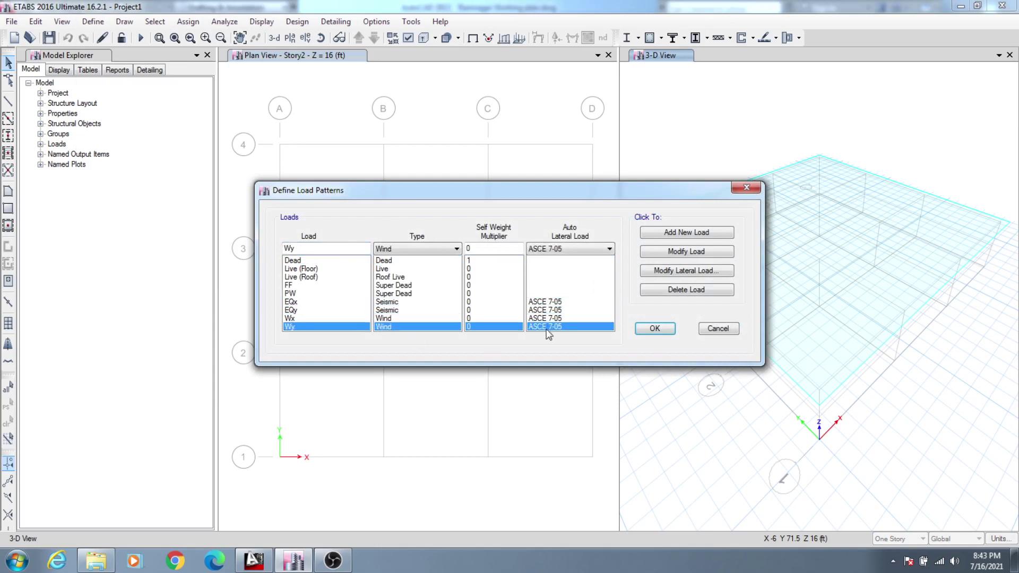
pyautogui.click(543, 302)
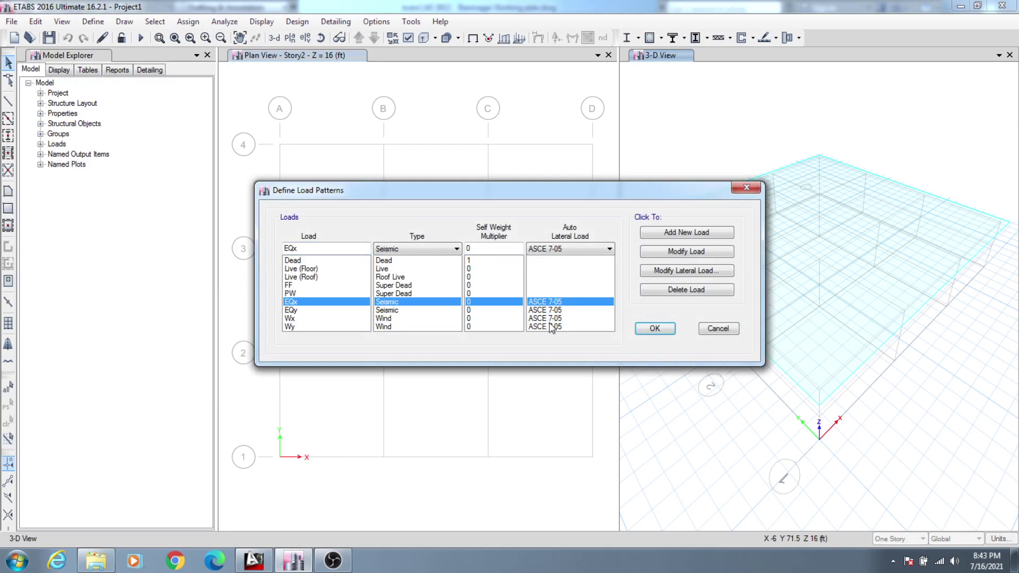
pyautogui.click(551, 326)
pyautogui.click(654, 328)
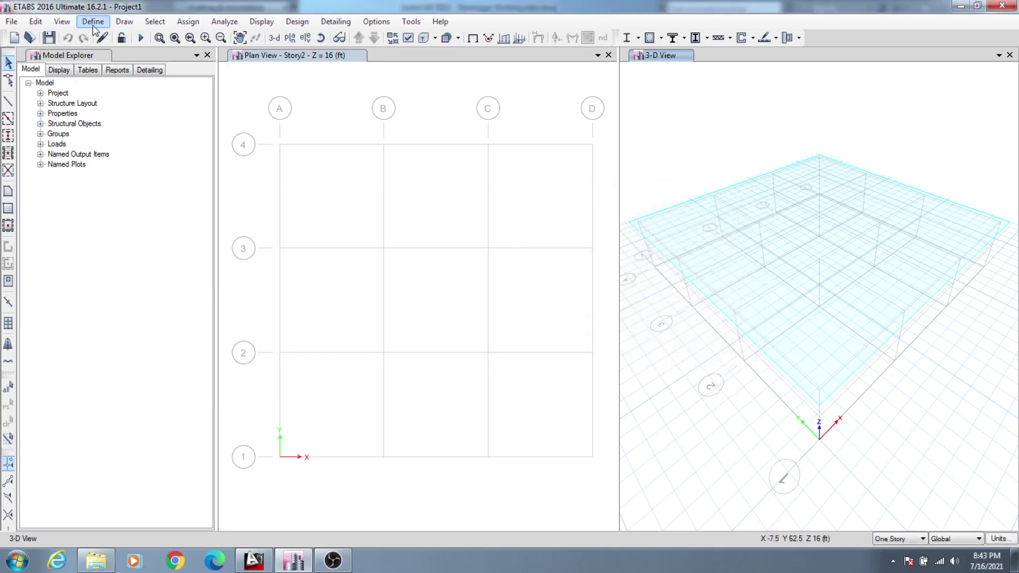
# Look through the list of defined load combinations down to its end.
pyautogui.click(93, 22)
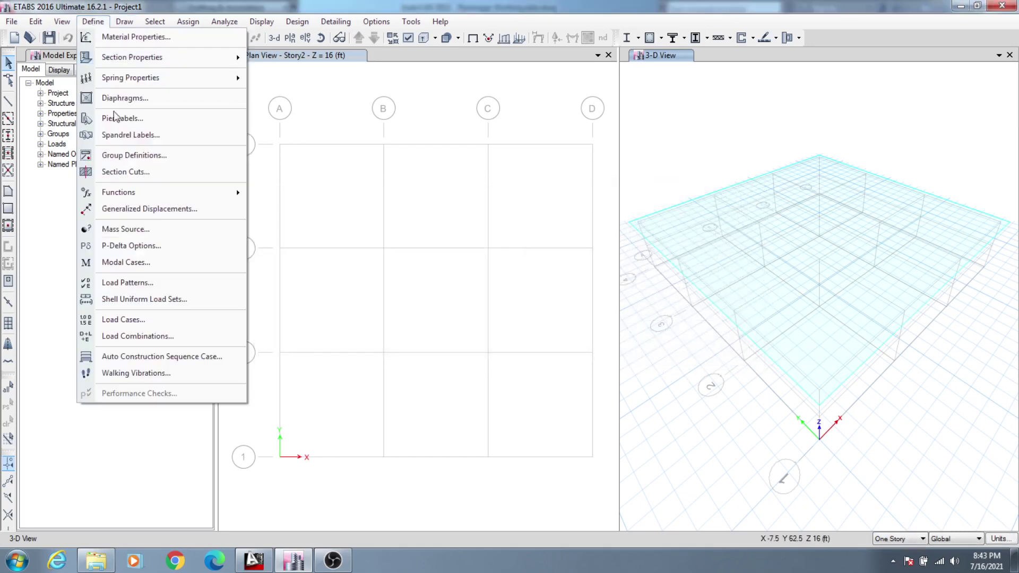
pyautogui.click(126, 336)
pyautogui.scroll(-10, 472, 254)
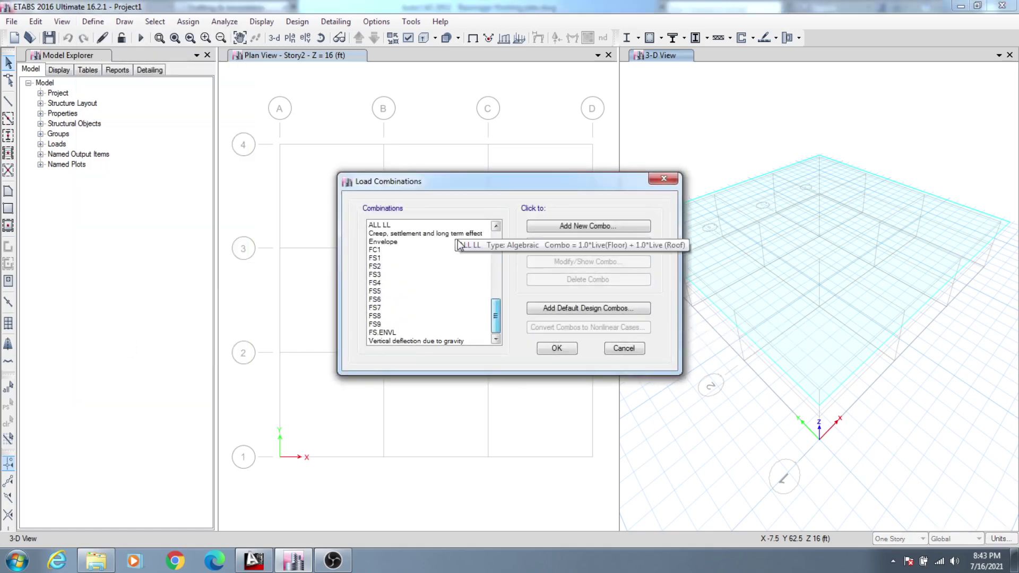
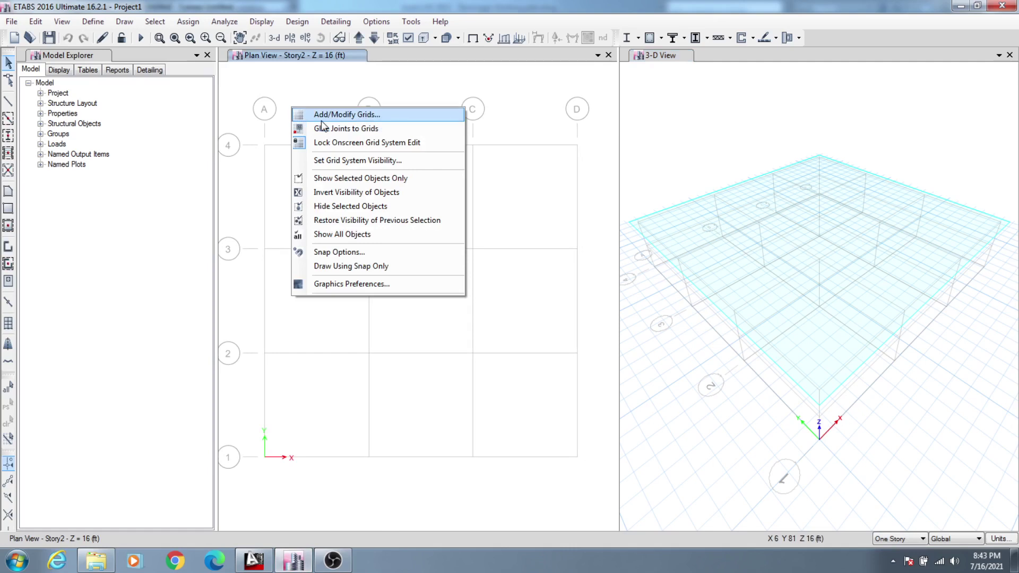
# Open grid system G1 for modification and display its rectangular grid data as spacing.
pyautogui.click(320, 120)
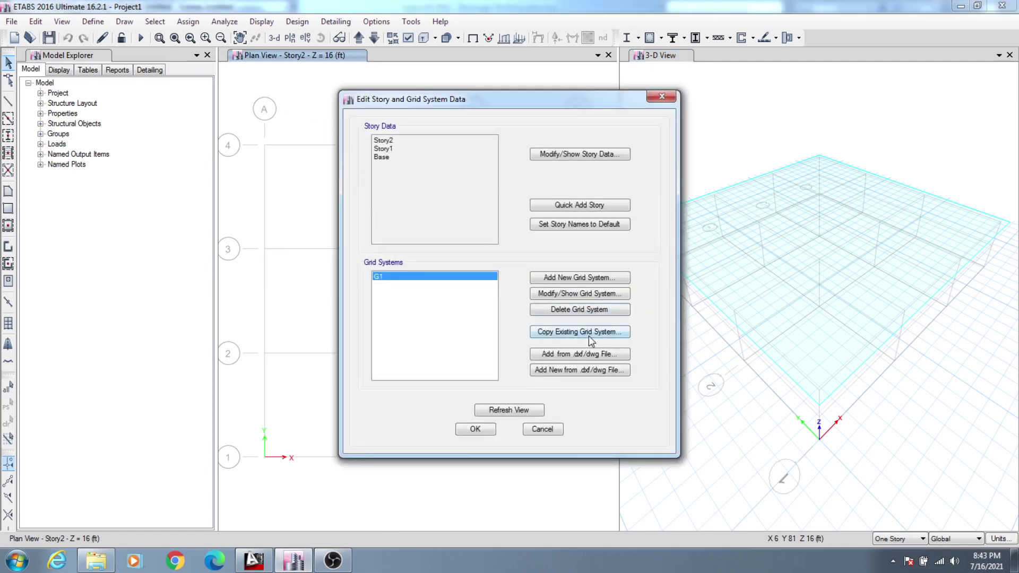
pyautogui.click(572, 295)
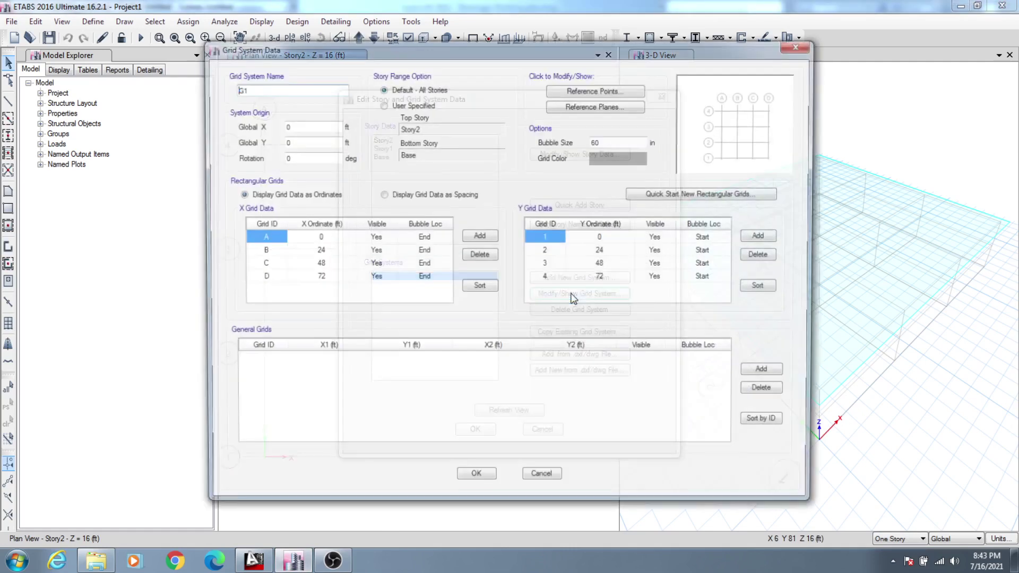
pyautogui.click(382, 195)
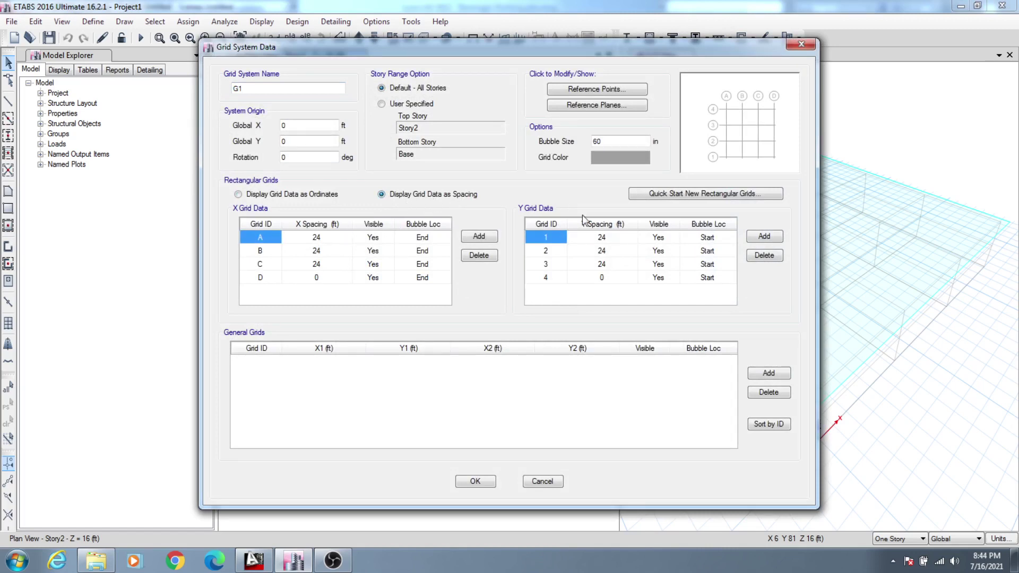
# Switch to the AutoCAD working plan and examine the grid spacing dimensions along the building's upper edge.
pyautogui.click(253, 561)
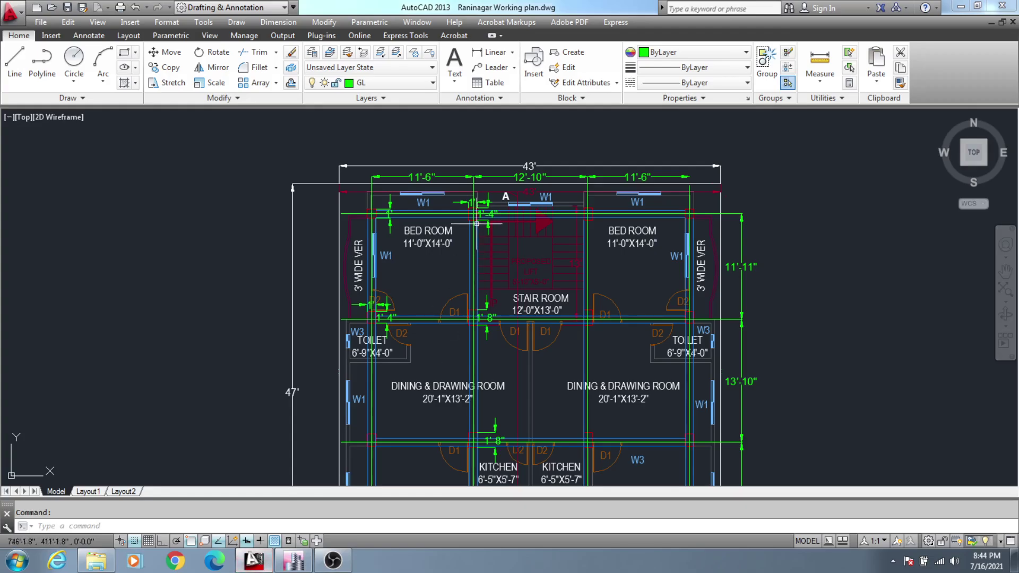
pyautogui.scroll(-2, 416, 252)
pyautogui.scroll(4, 416, 253)
pyautogui.scroll(2, 416, 252)
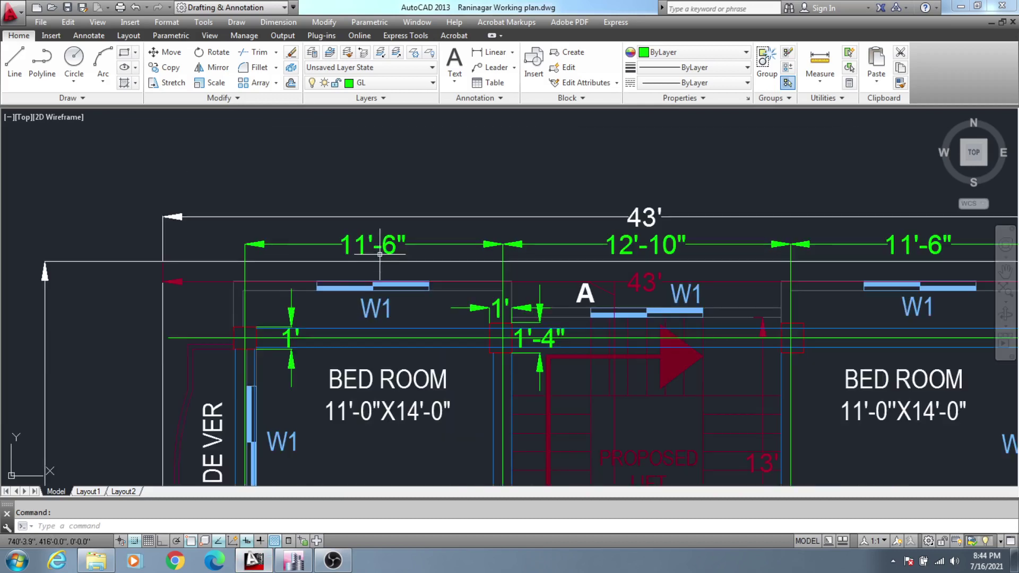
pyautogui.moveTo(463, 251); pyautogui.dragTo(427, 246, button='middle')
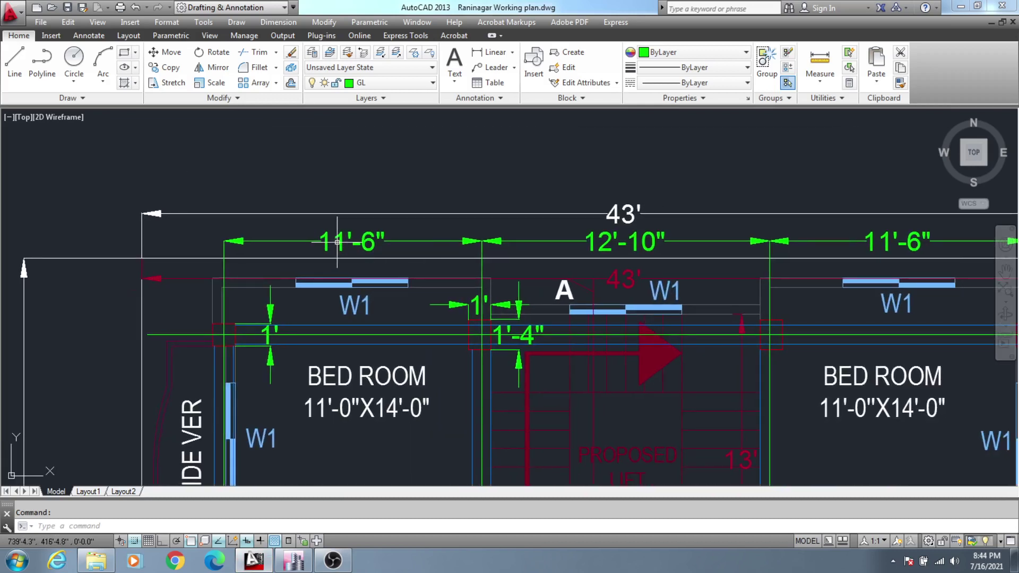
# Check the upper column spacings in the plan, then switch to ETABS and set the X spacing of grid A to 11'6".
pyautogui.moveTo(594, 258); pyautogui.dragTo(581, 257, button='middle')
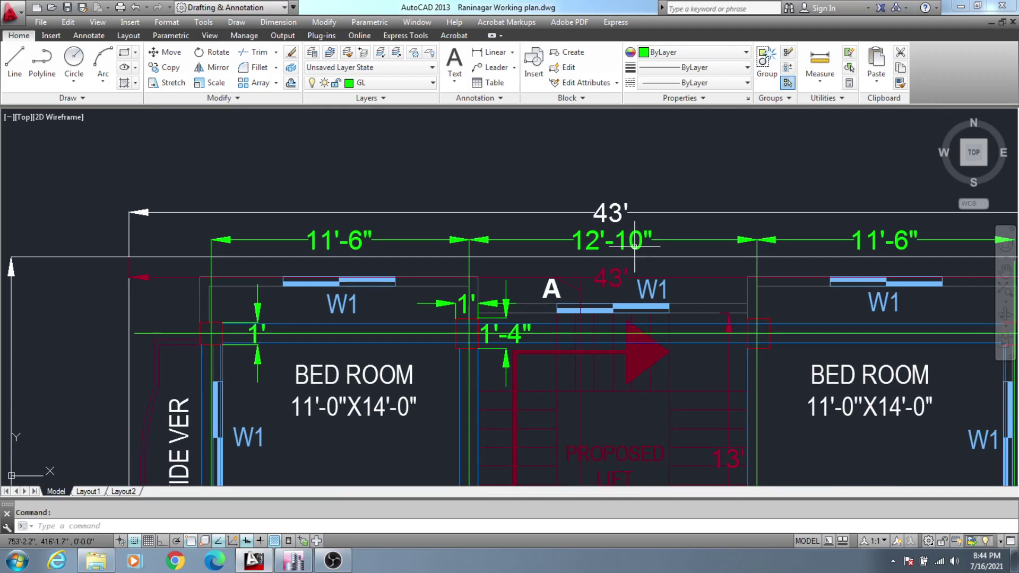
pyautogui.scroll(-1, 580, 257)
pyautogui.scroll(-2, 581, 256)
pyautogui.scroll(-1, 581, 256)
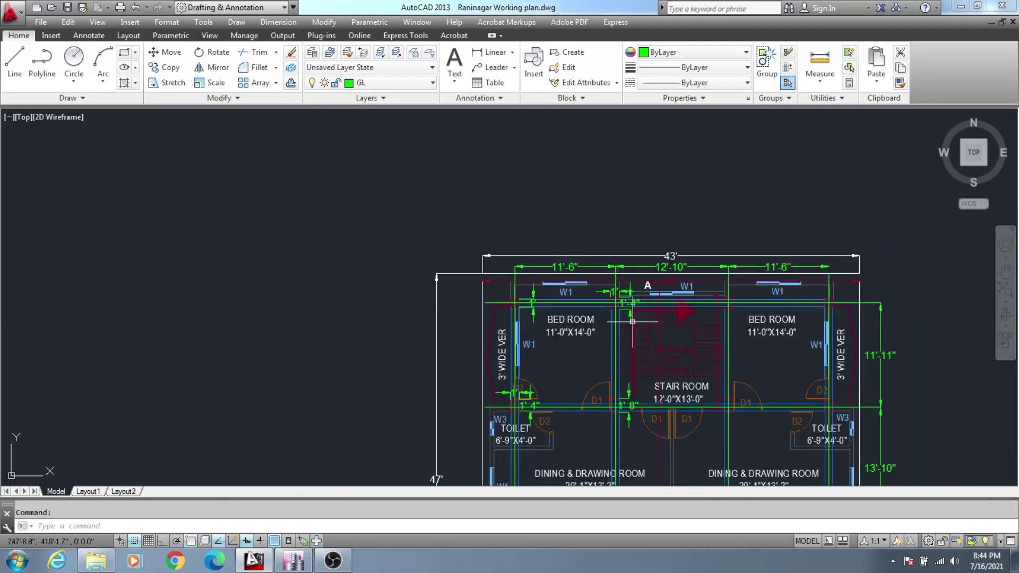
pyautogui.moveTo(436, 414); pyautogui.dragTo(358, 339, button='middle')
pyautogui.scroll(1, 375, 413)
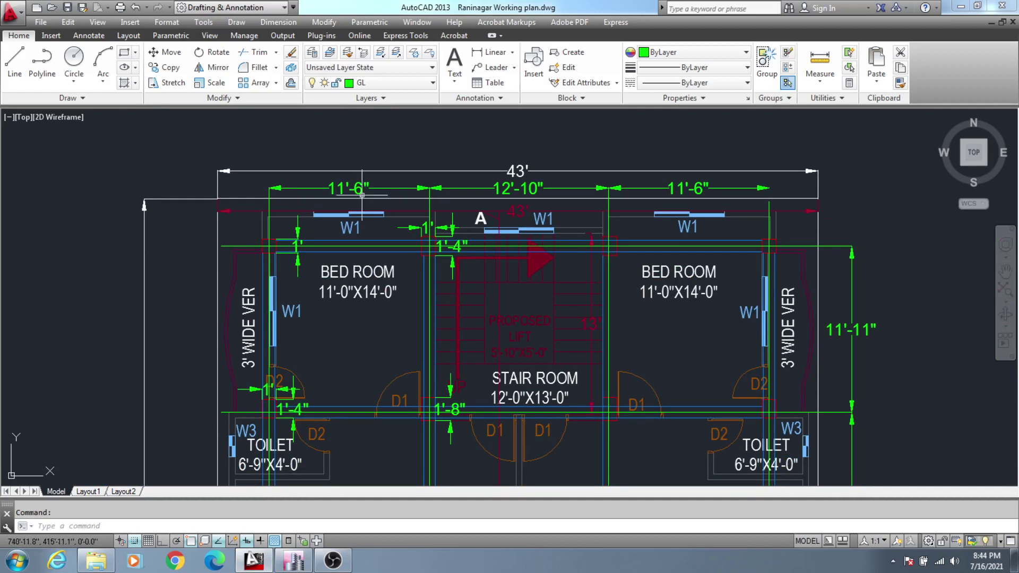
pyautogui.click(293, 562)
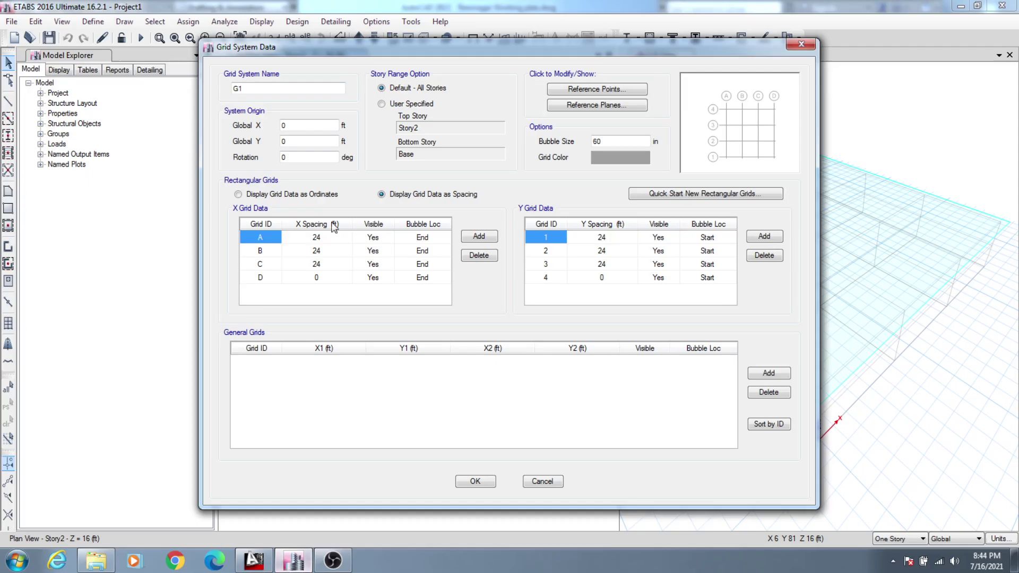
pyautogui.click(325, 242)
pyautogui.write('11\'6"')
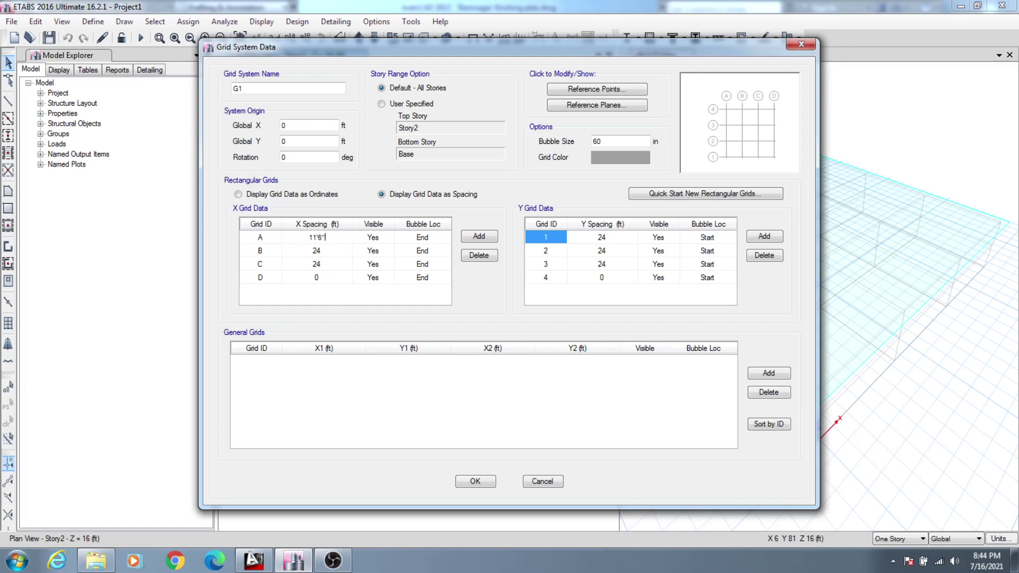
pyautogui.press('Return')
pyautogui.click(323, 237)
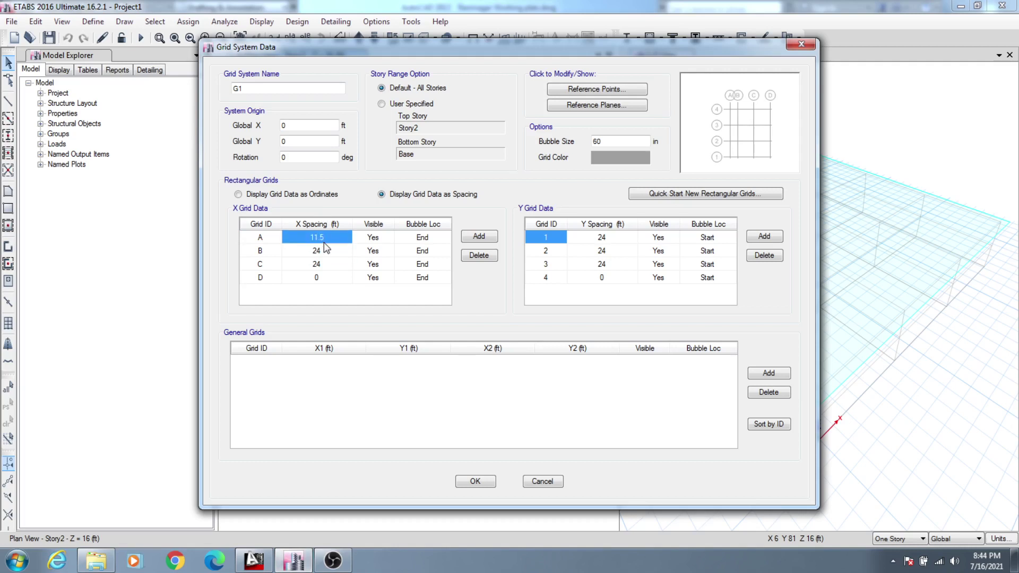
# Check the middle bay's width in the AutoCAD plan and set the X spacing of grid B to 12'10" in ETABS.
pyautogui.click(325, 246)
pyautogui.click(317, 244)
pyautogui.click(254, 560)
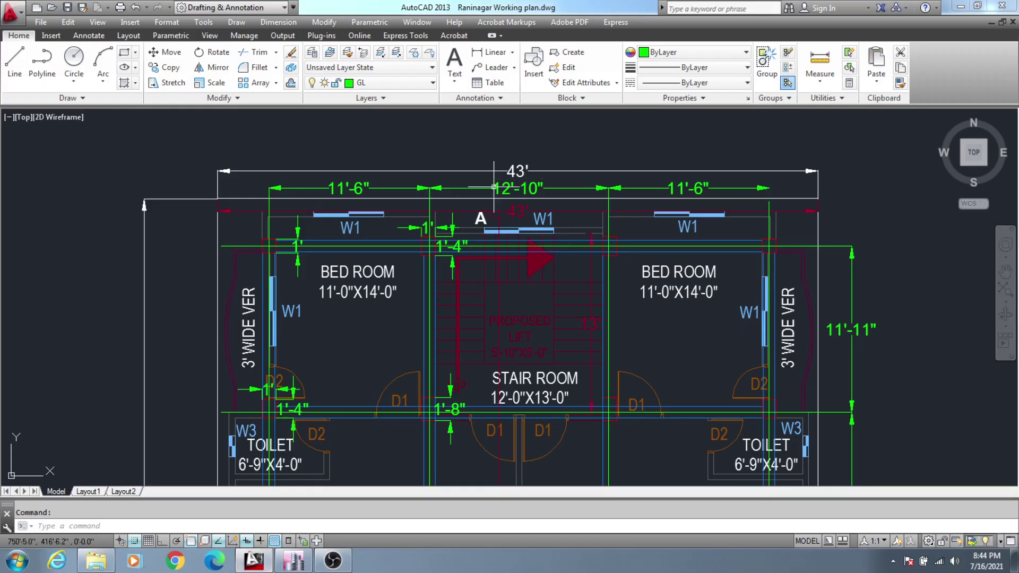
pyautogui.click(295, 561)
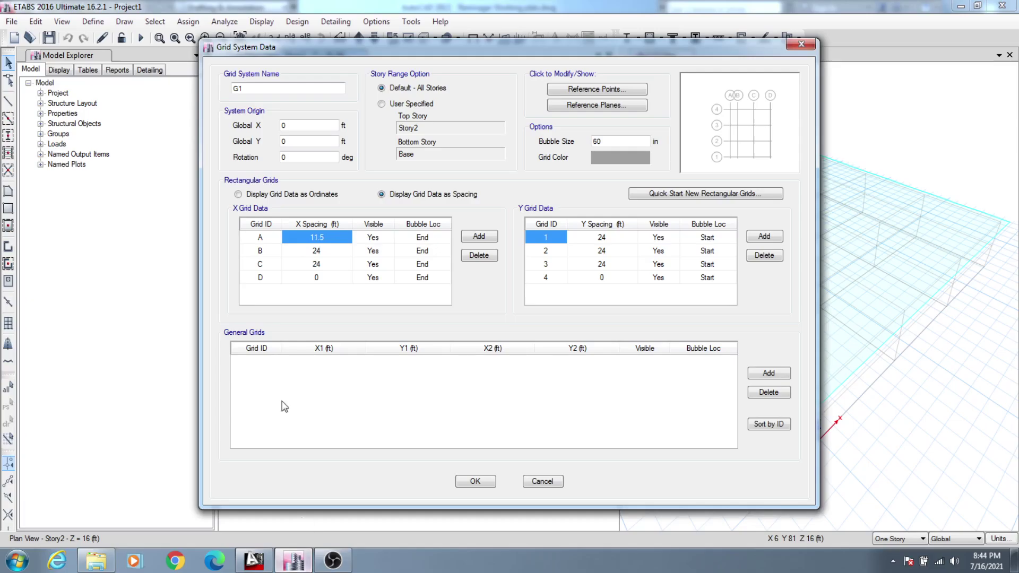
pyautogui.click(313, 254)
pyautogui.write('12')
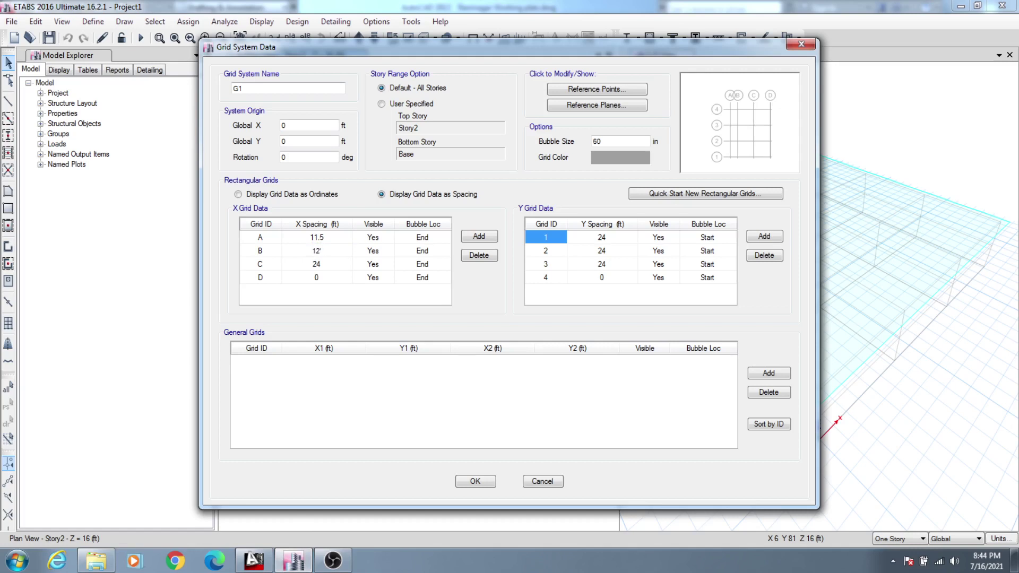
pyautogui.write('\'10"')
pyautogui.press('Return')
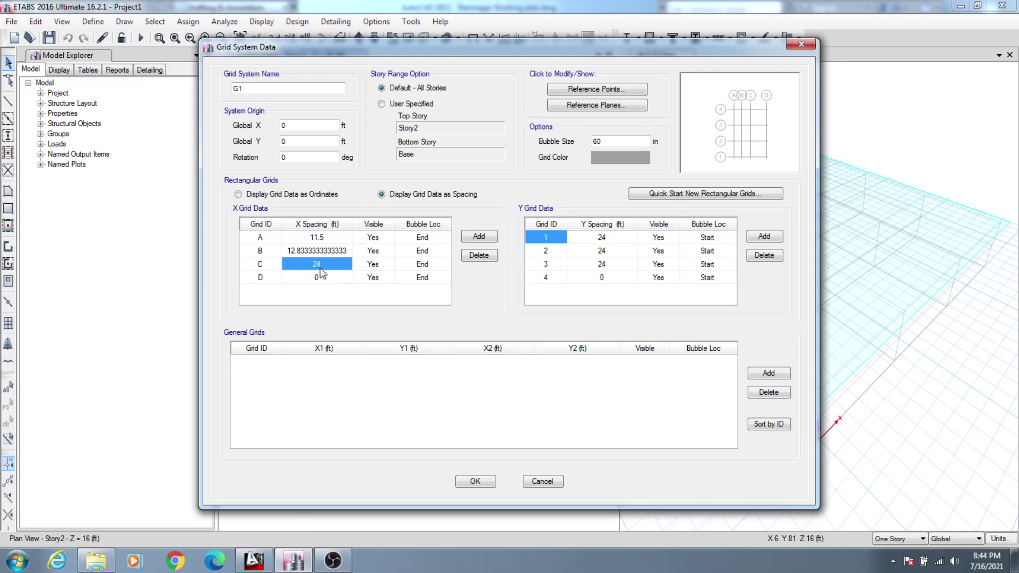
# Set the X spacing of grid C to 11.5 ft.
pyautogui.write('11.5')
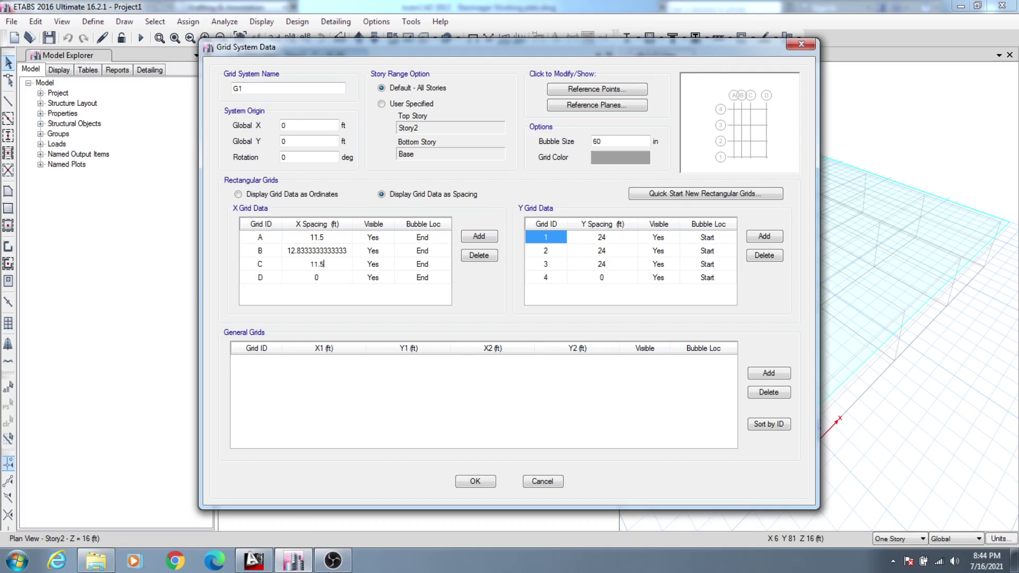
pyautogui.press('Return')
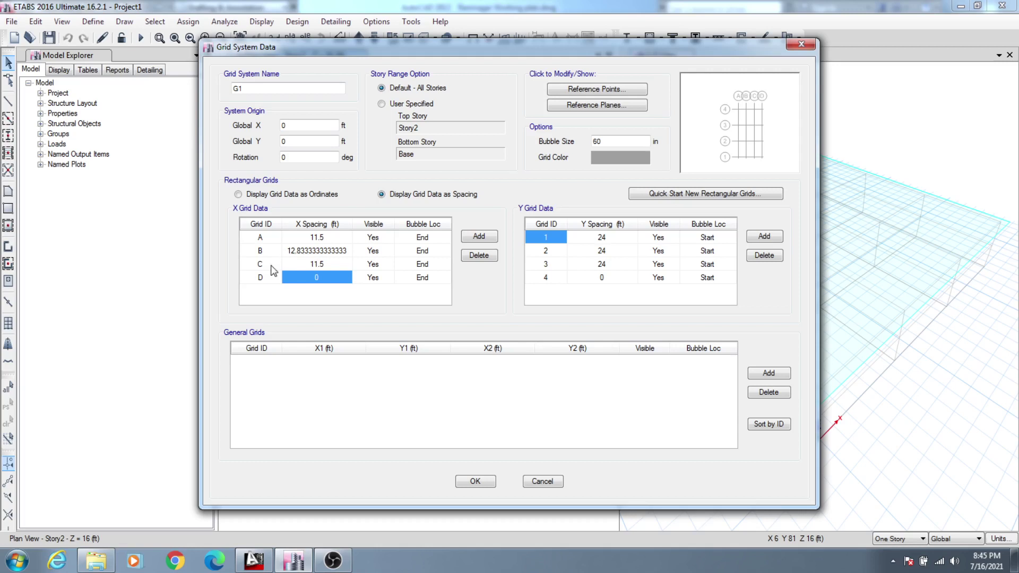
pyautogui.click(316, 264)
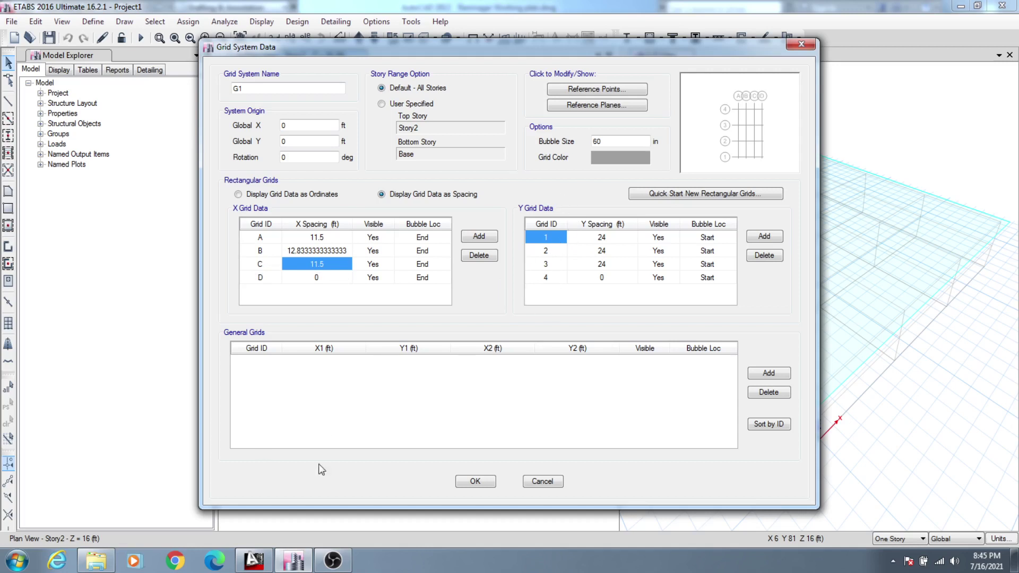
pyautogui.click(276, 279)
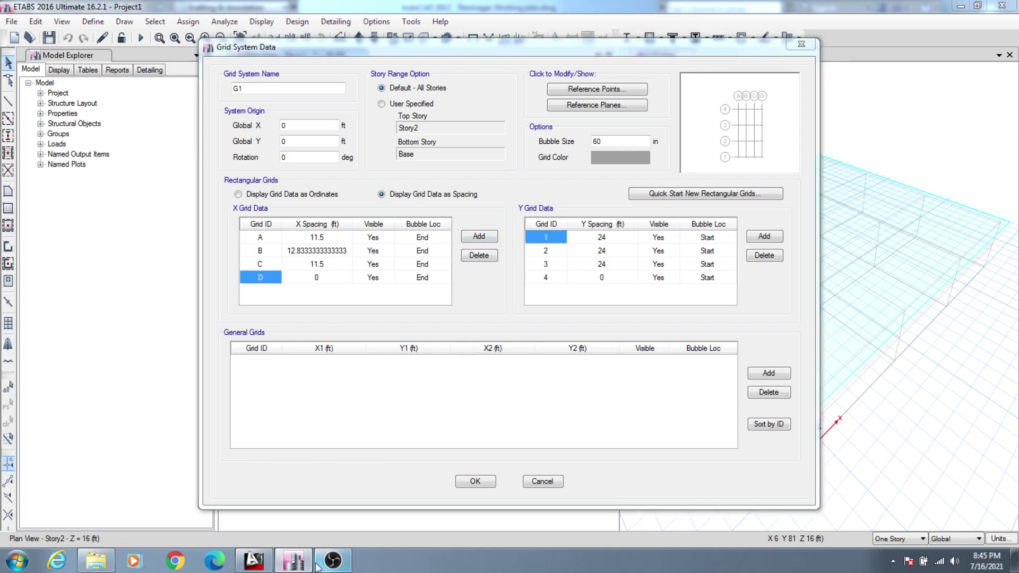
# Switch to the AutoCAD working plan and examine the vertical grid spacing dimensions along the building's side.
pyautogui.click(264, 563)
pyautogui.scroll(-3, 504, 425)
pyautogui.scroll(5, 621, 286)
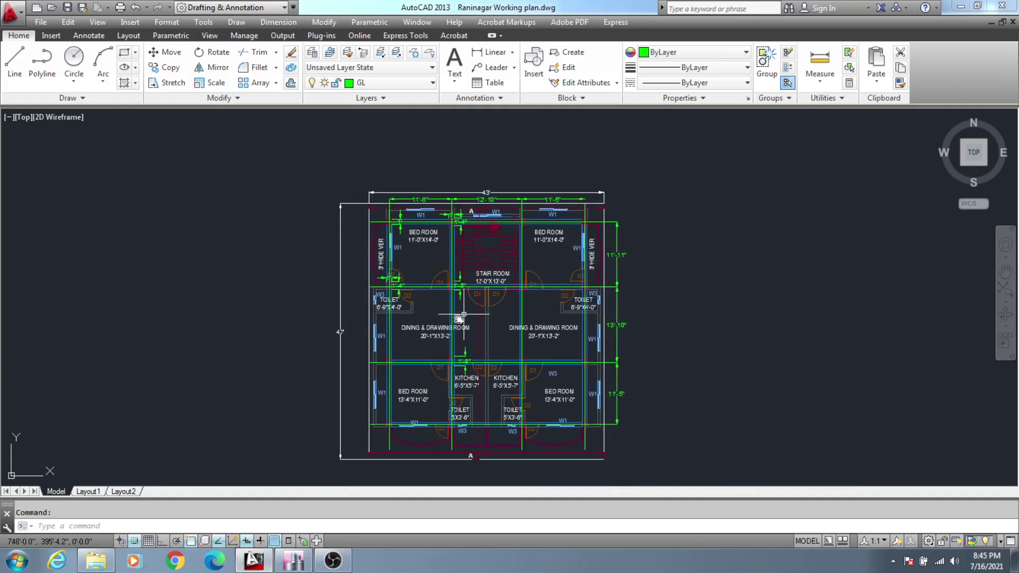
pyautogui.moveTo(621, 284); pyautogui.dragTo(599, 240, button='middle')
pyautogui.scroll(-2, 599, 240)
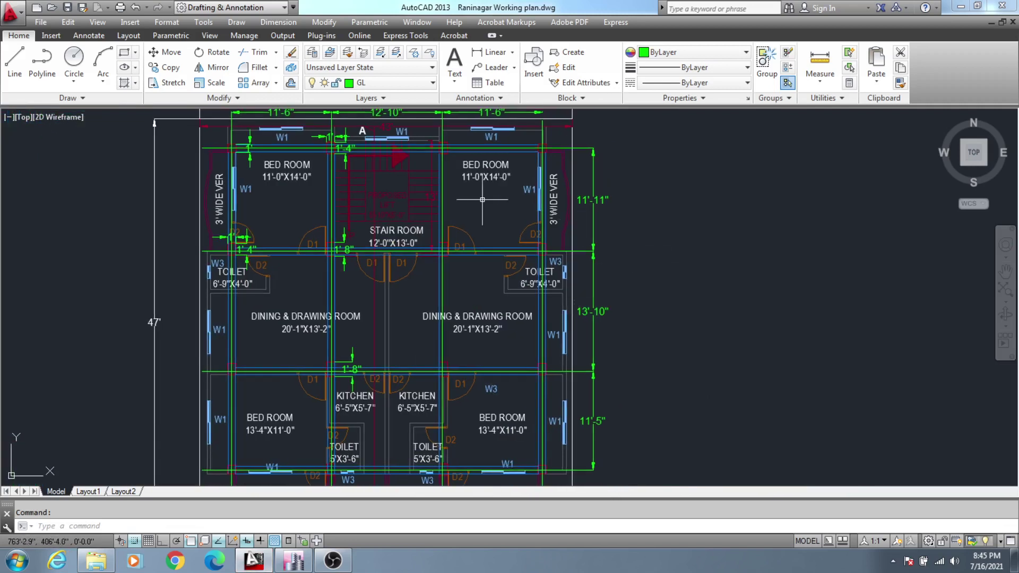
pyautogui.moveTo(604, 200); pyautogui.dragTo(608, 211, button='middle')
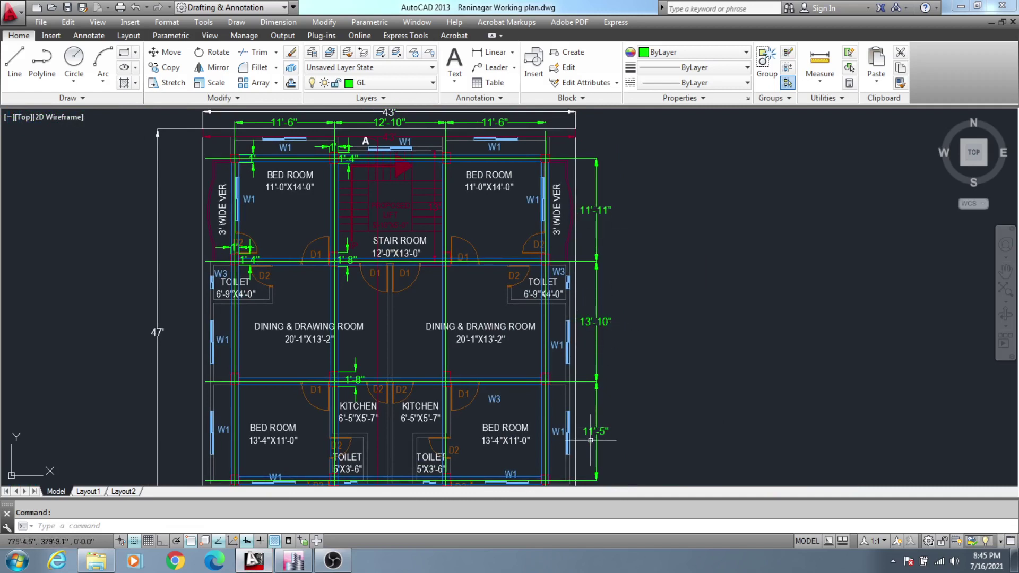
pyautogui.moveTo(609, 433); pyautogui.dragTo(584, 412, button='middle')
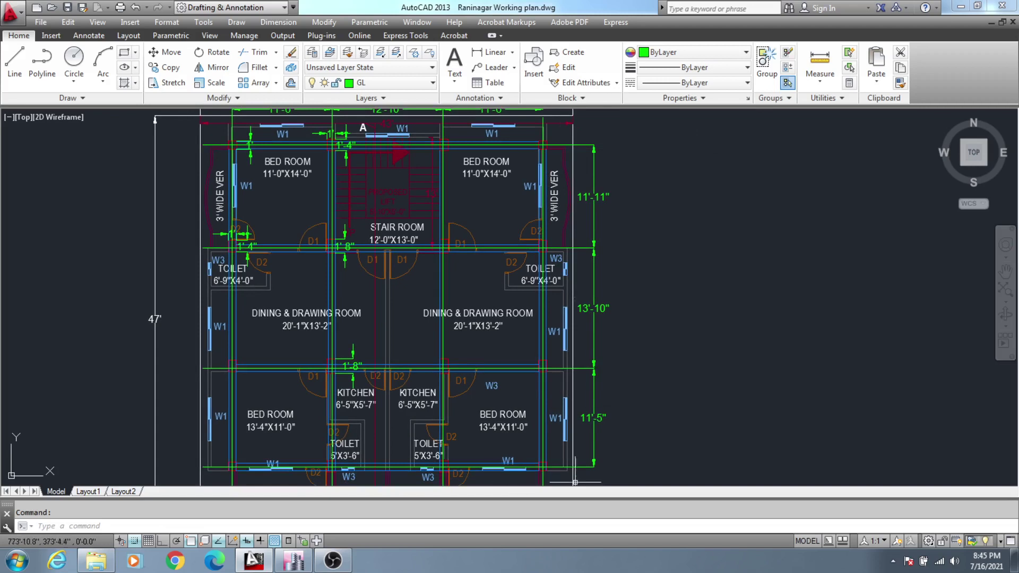
pyautogui.moveTo(593, 415); pyautogui.dragTo(590, 383, button='middle')
pyautogui.scroll(-3, 591, 383)
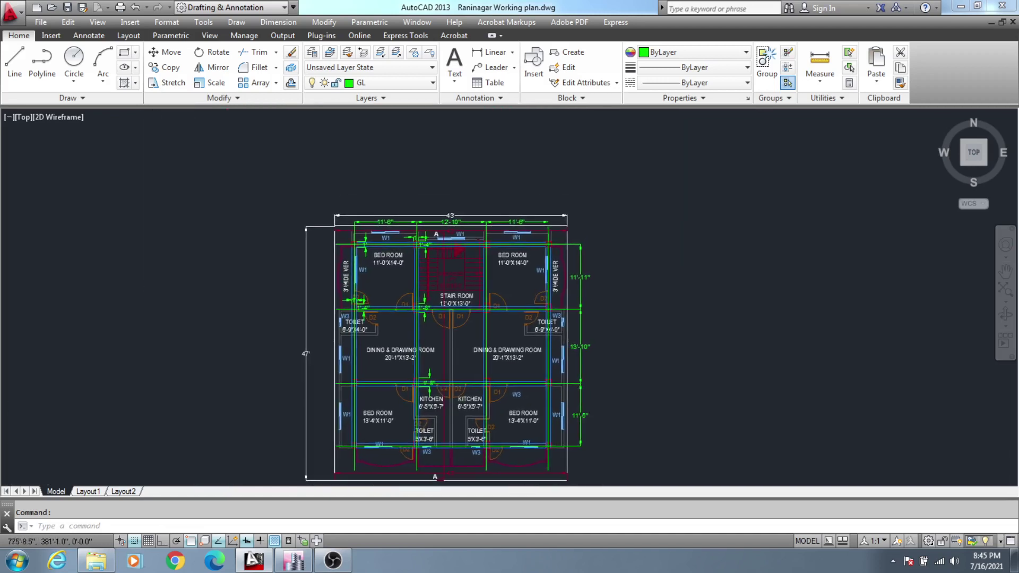
pyautogui.scroll(3, 578, 393)
pyautogui.scroll(-2, 579, 397)
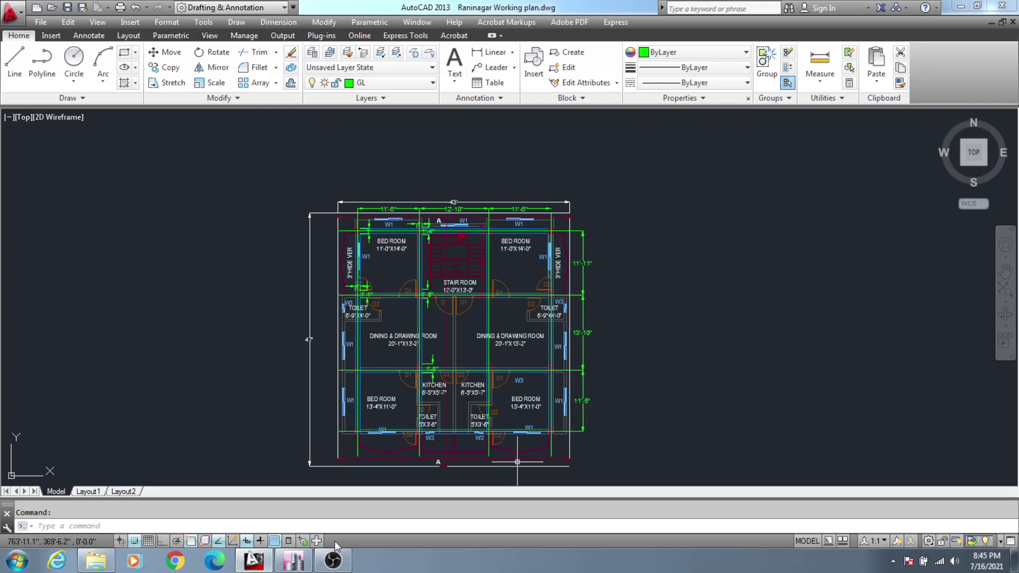
pyautogui.moveTo(293, 561)
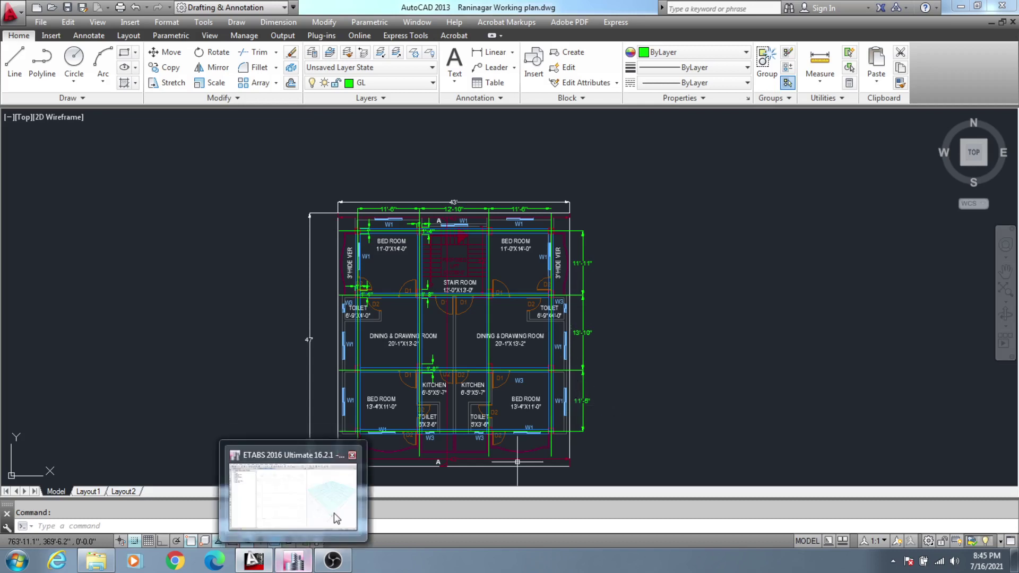
pyautogui.moveTo(333, 512)
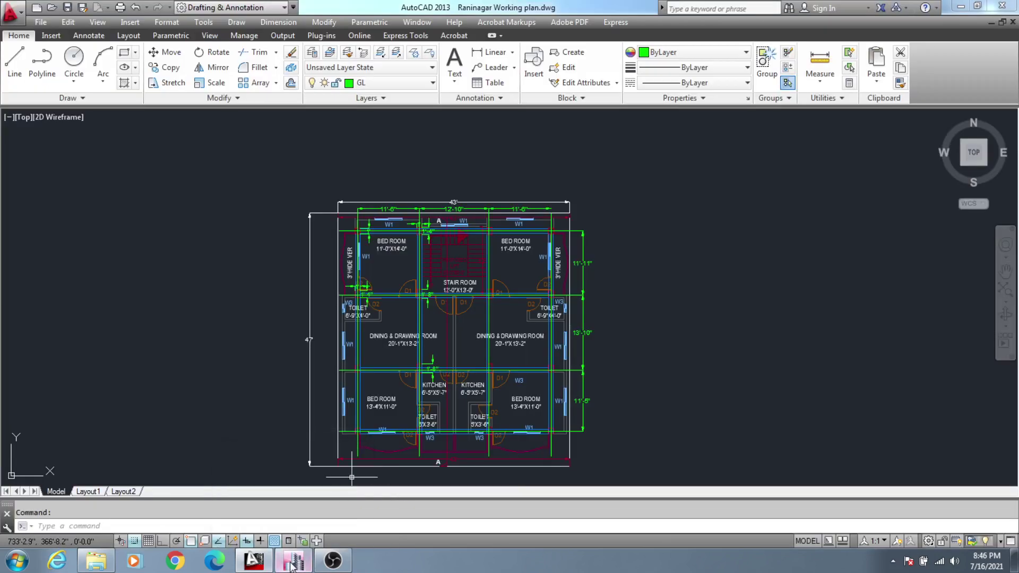
# Switch to ETABS and set the Y spacing of grid 1 to 11'11".
pyautogui.click(291, 561)
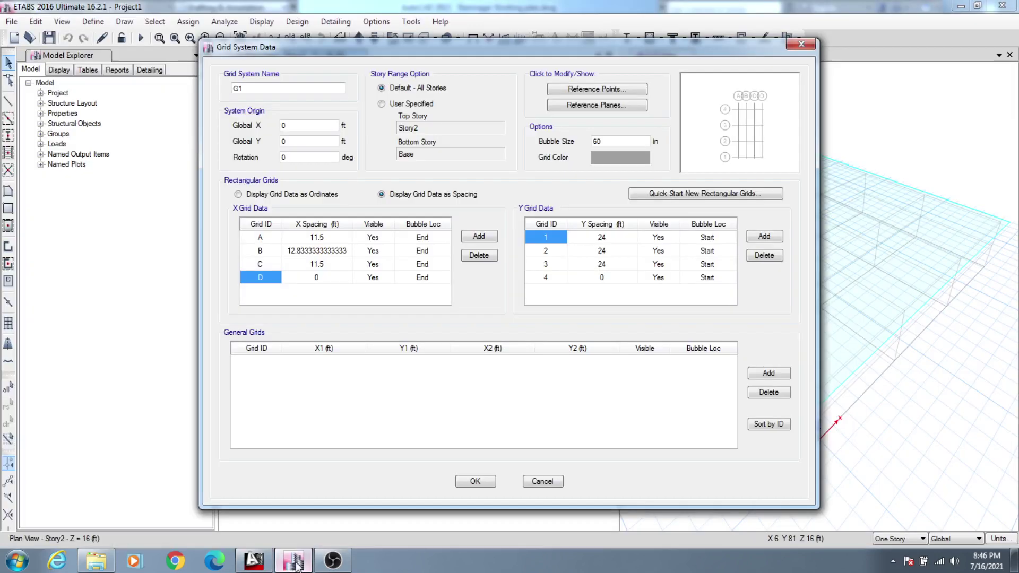
pyautogui.click(603, 242)
pyautogui.write('11')
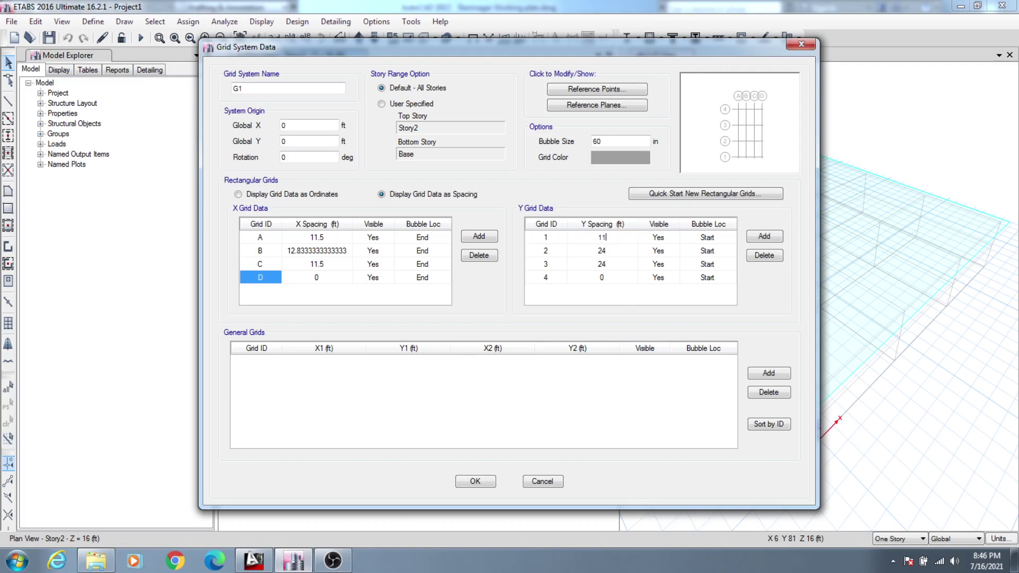
pyautogui.write('\'11"')
pyautogui.click(616, 250)
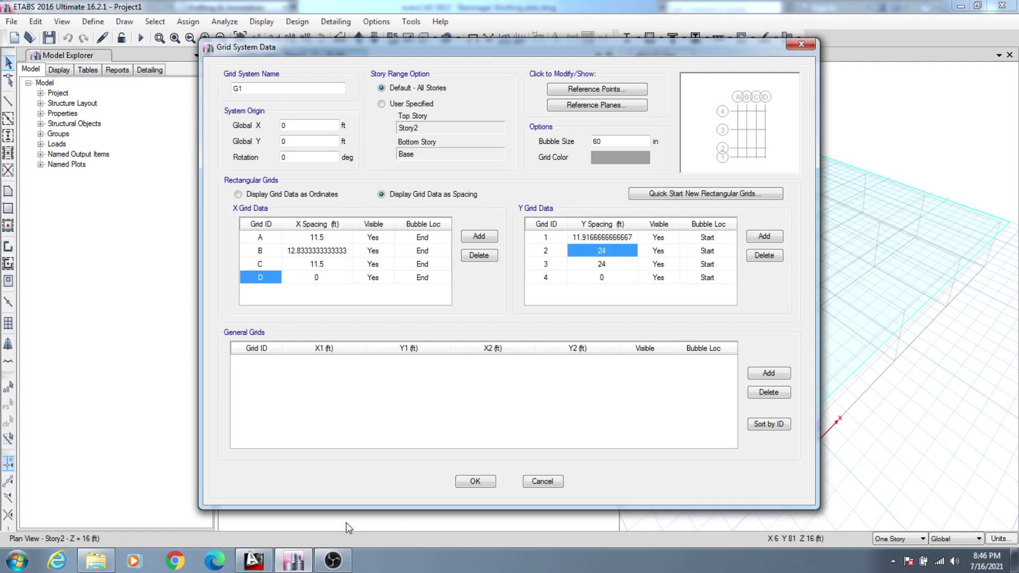
# Recheck the AutoCAD plan's middle vertical bay and set the Y spacing of grid 2 to 13'10" in ETABS.
pyautogui.click(261, 563)
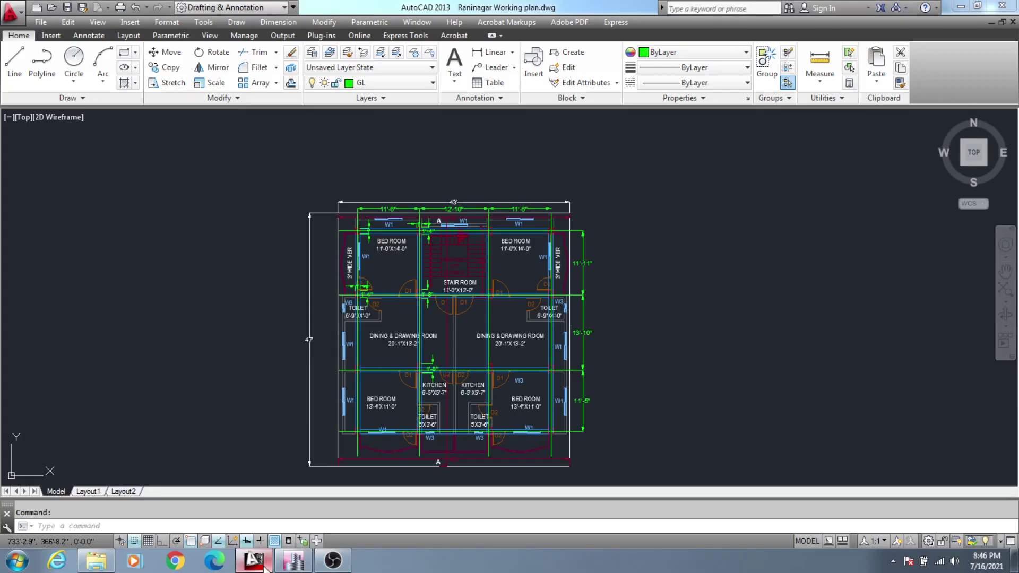
pyautogui.click(294, 560)
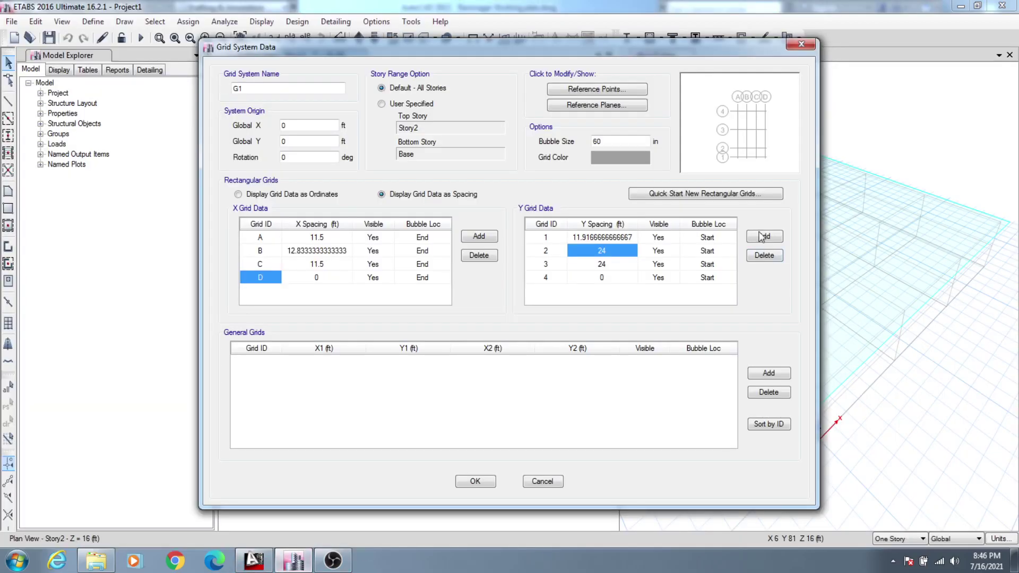
pyautogui.write('13\'10"')
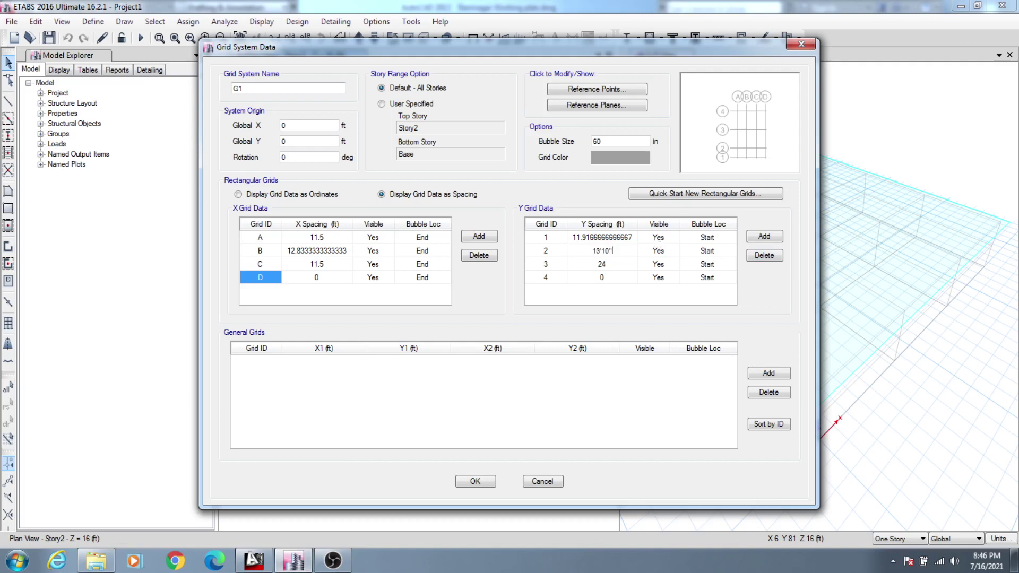
pyautogui.press('Return')
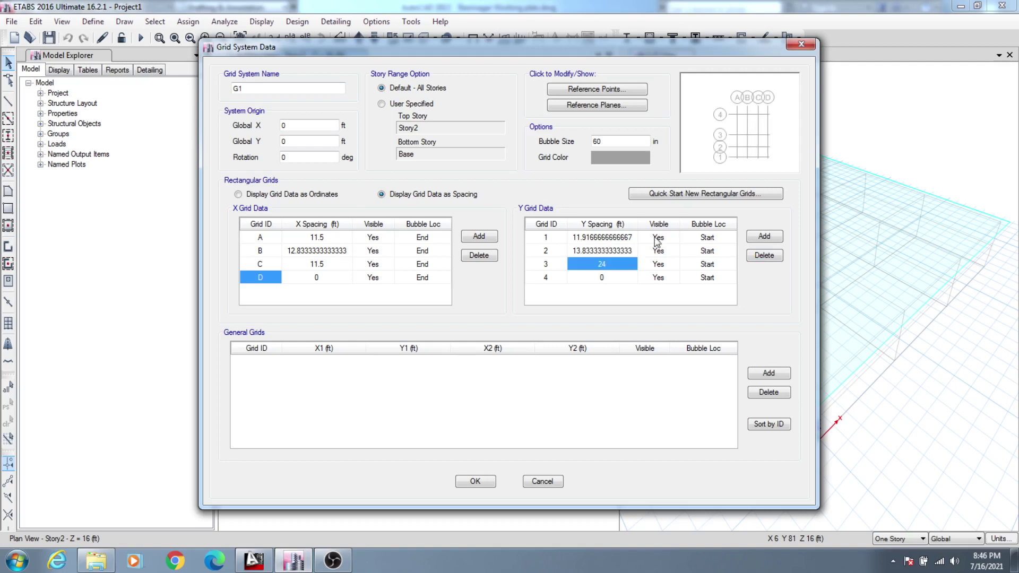
# Set the Y spacing of grid 3 to 11'5" and the grid bubble size to 30 in.
pyautogui.write('11\'5"')
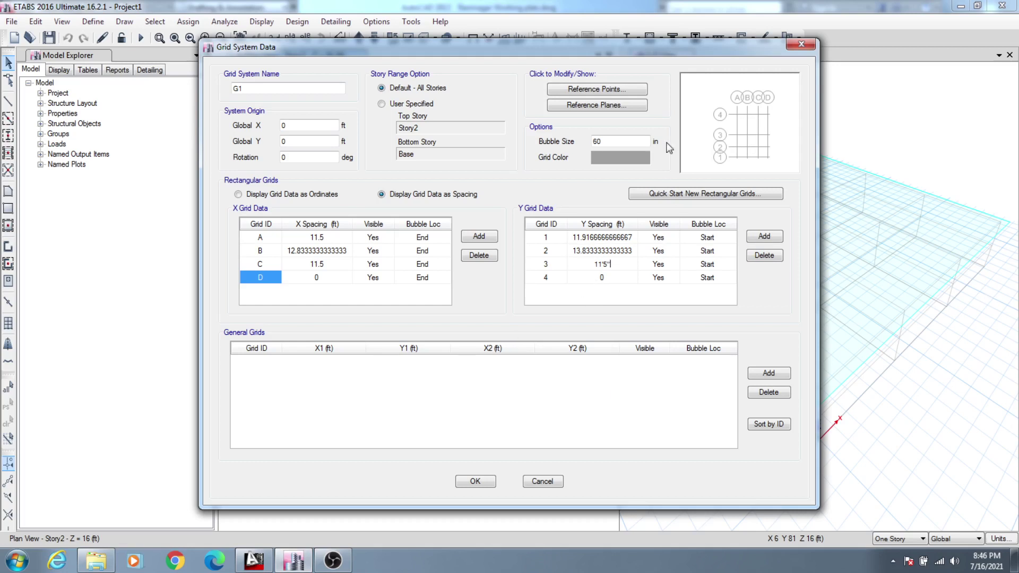
pyautogui.click(621, 140)
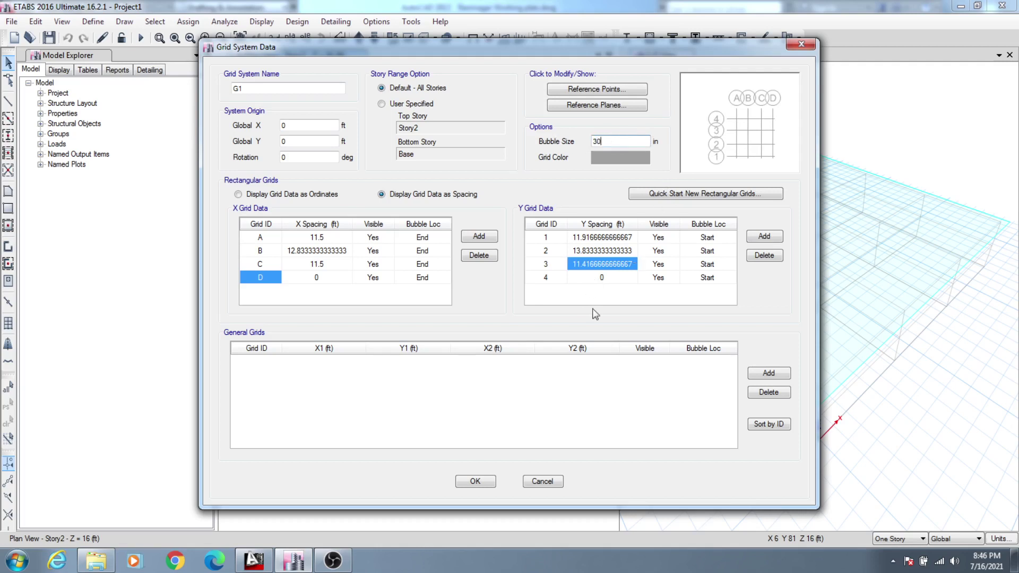
pyautogui.click(601, 275)
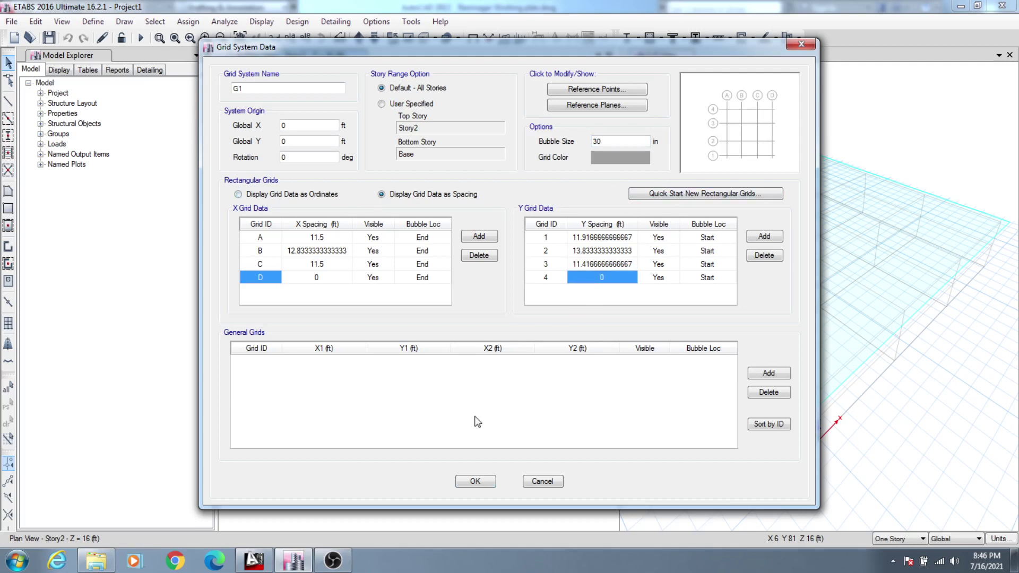
# Accept the grid system data and refresh the model views, moving the story and grid dialog clear of the plan's grid bubbles.
pyautogui.click(474, 481)
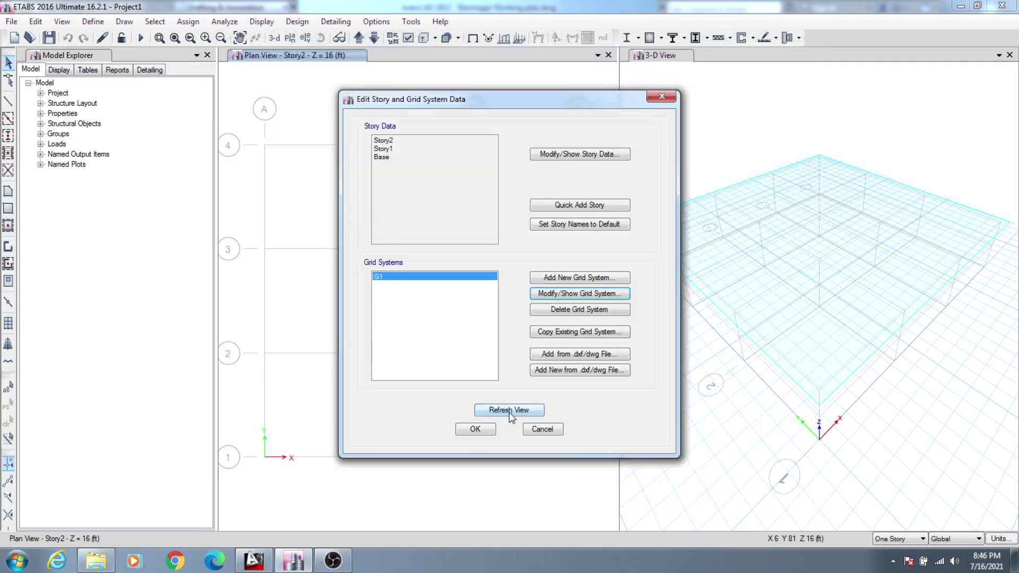
pyautogui.click(508, 410)
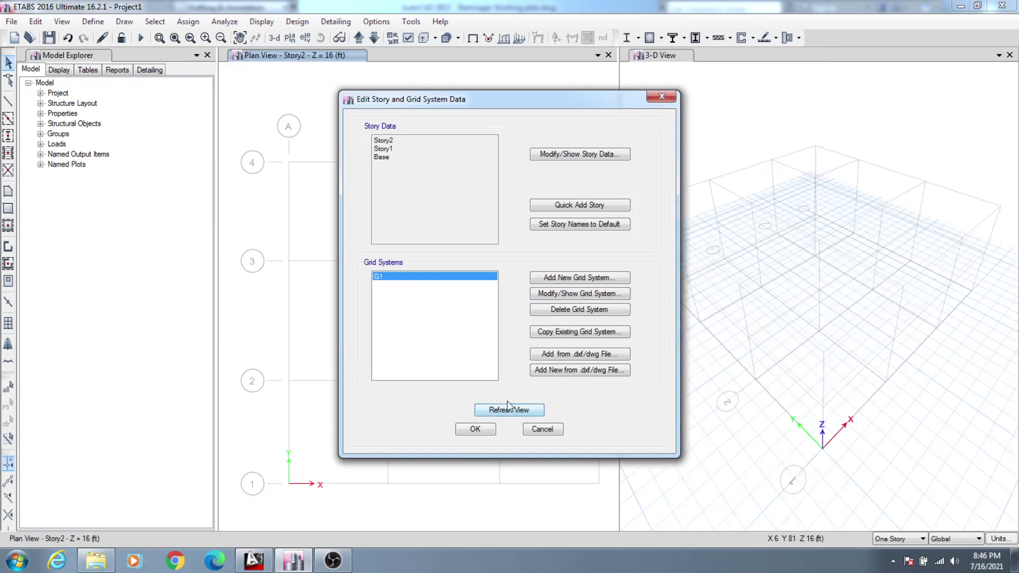
pyautogui.moveTo(492, 102); pyautogui.dragTo(347, 169)
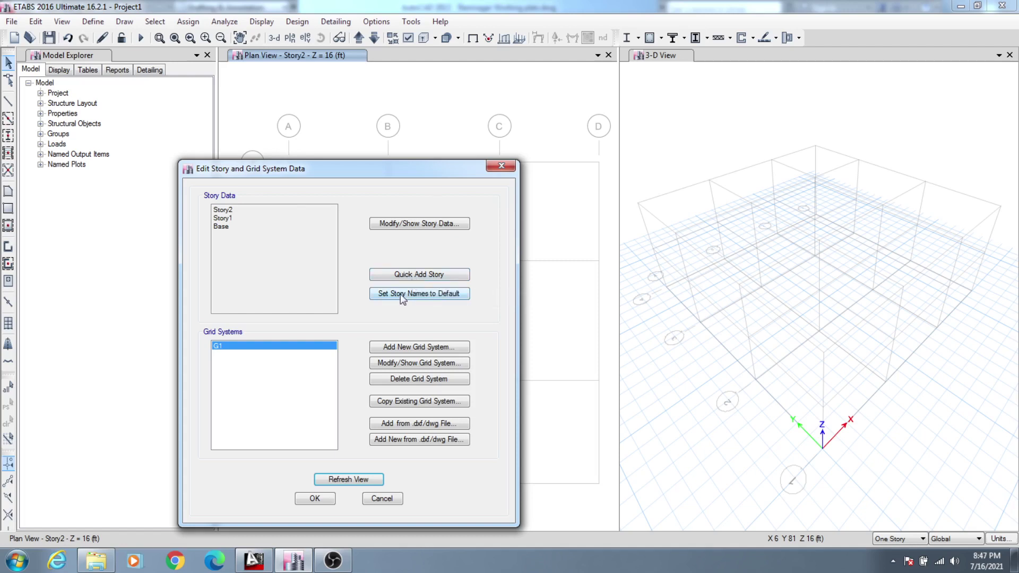
# Open the story data table for editing and shift it clear of the grid bubbles in the plan view.
pyautogui.click(413, 224)
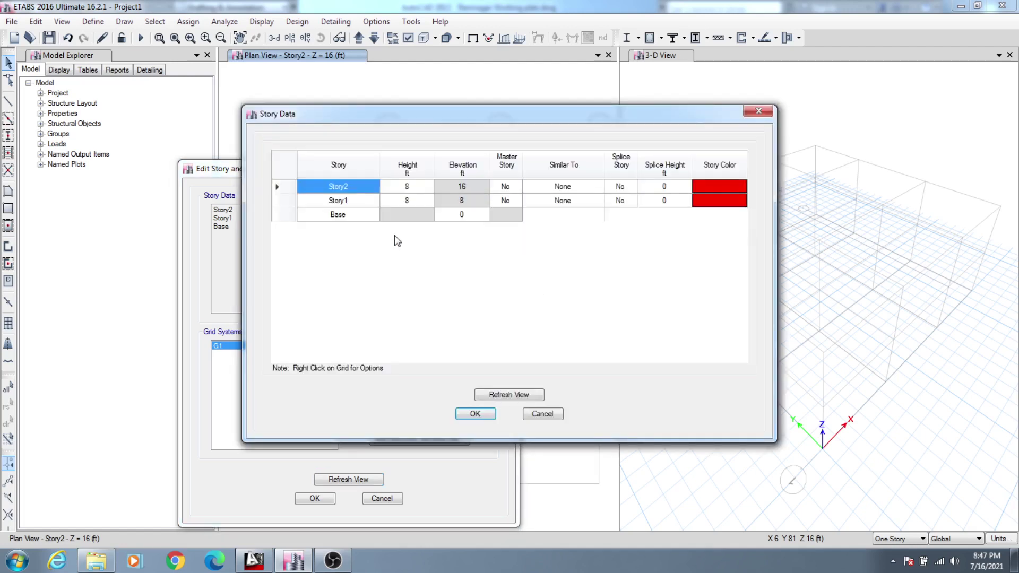
pyautogui.moveTo(447, 119); pyautogui.dragTo(385, 159)
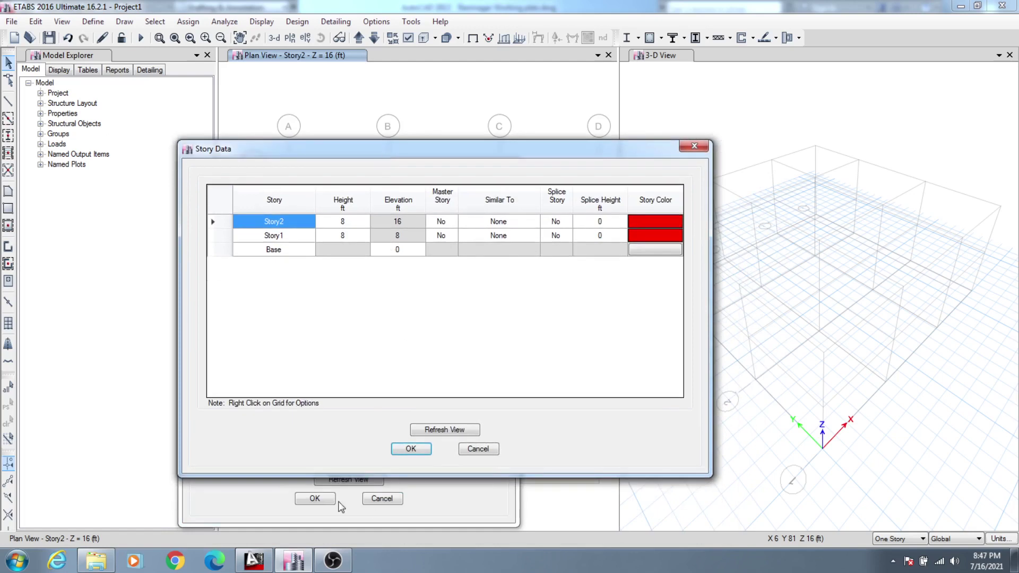
pyautogui.click(324, 557)
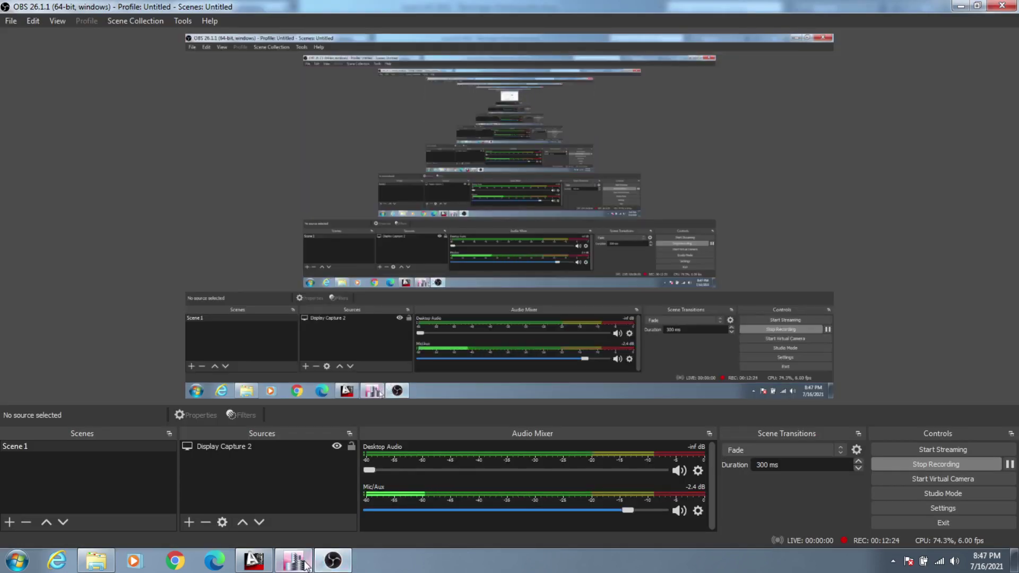
pyautogui.moveTo(307, 566)
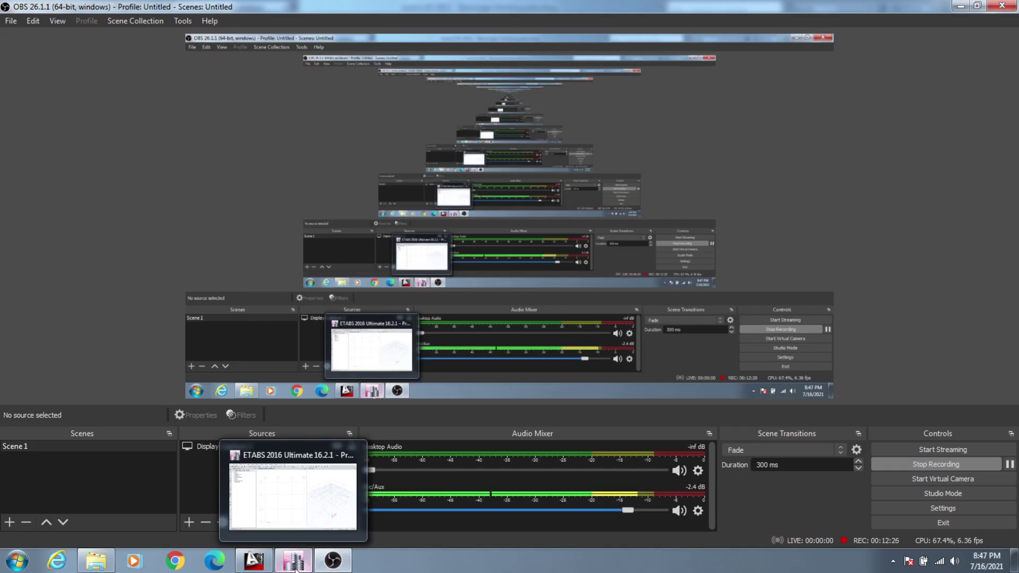
pyautogui.click(305, 565)
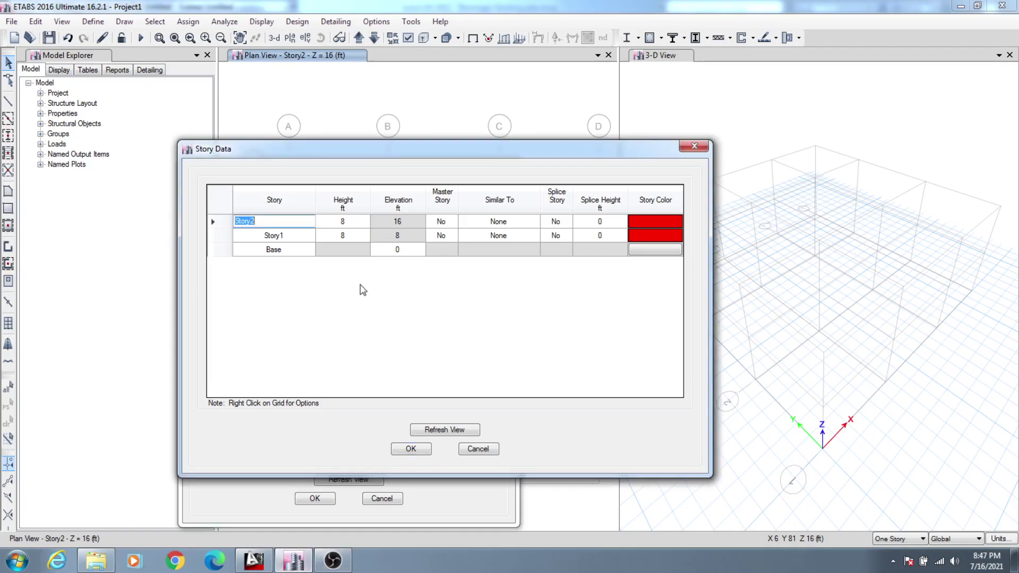
pyautogui.moveTo(401, 153); pyautogui.dragTo(414, 155)
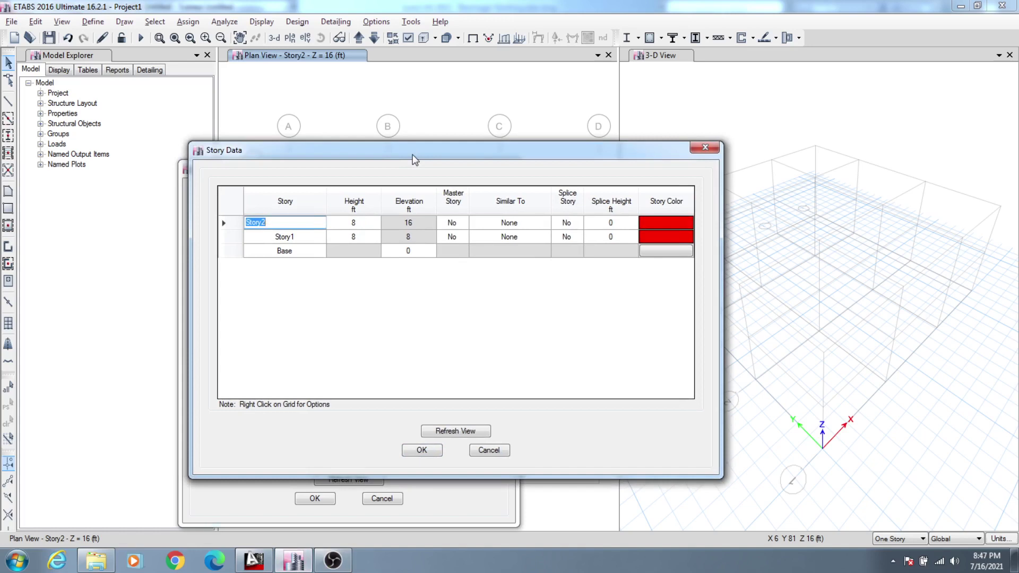
pyautogui.click(332, 560)
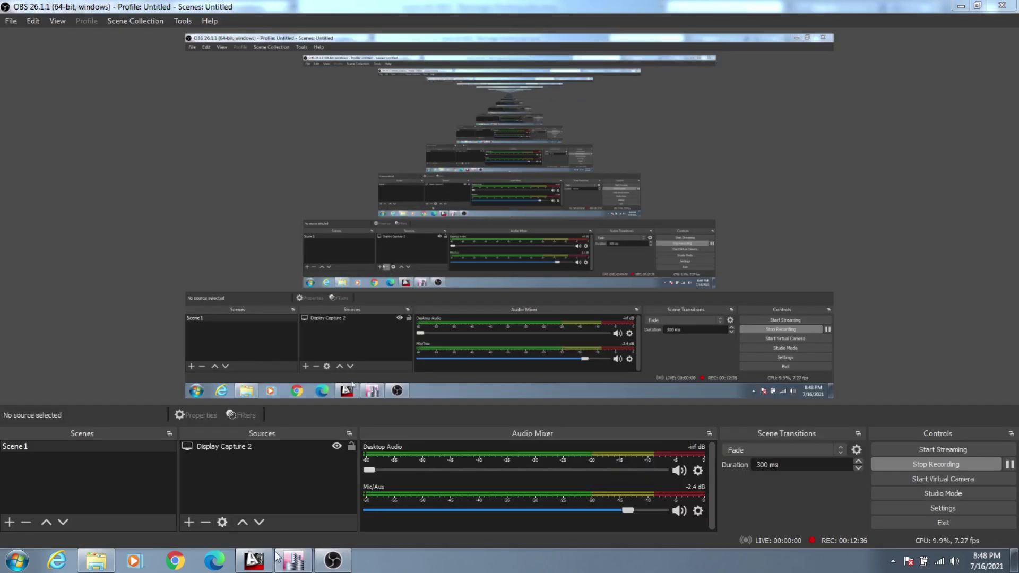
pyautogui.click(292, 560)
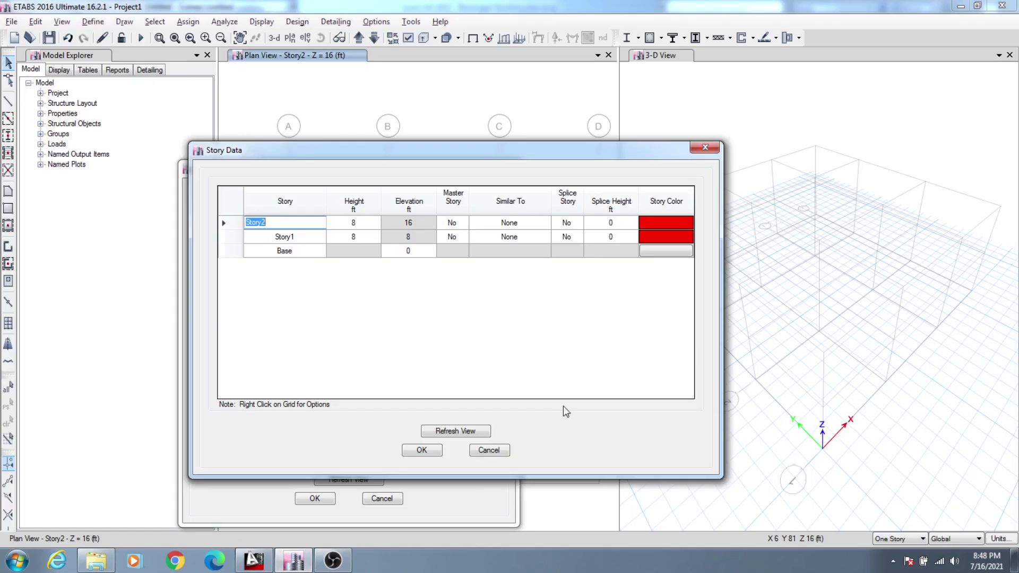
# Rename Story1 as BML and set its height to 6 ft.
pyautogui.click(281, 251)
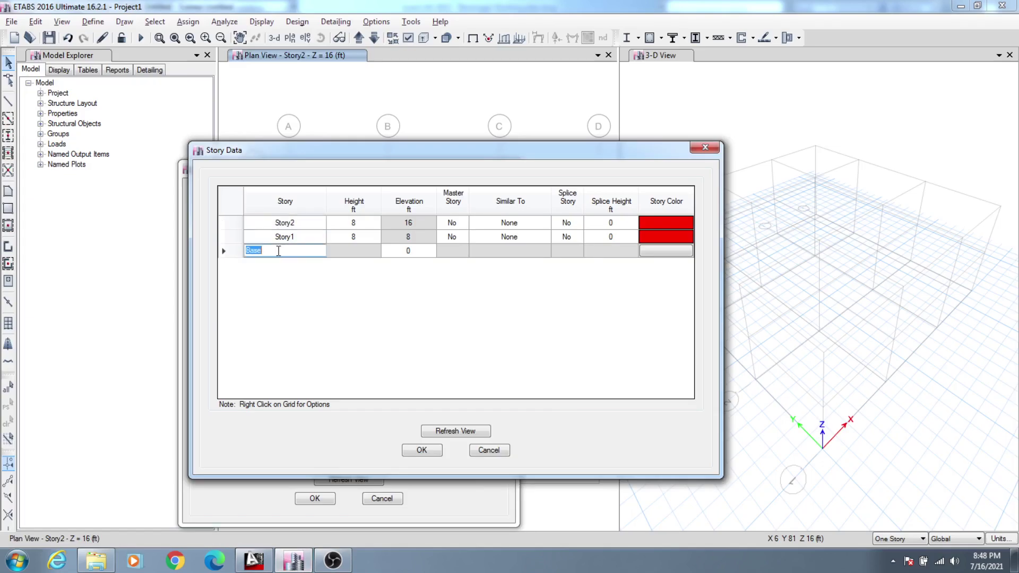
pyautogui.click(292, 236)
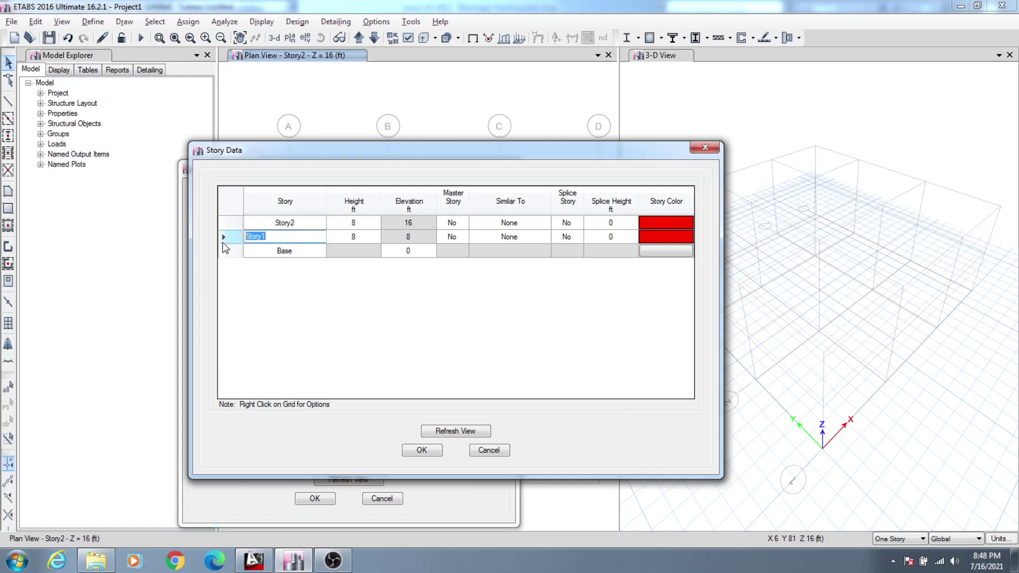
pyautogui.write('BML')
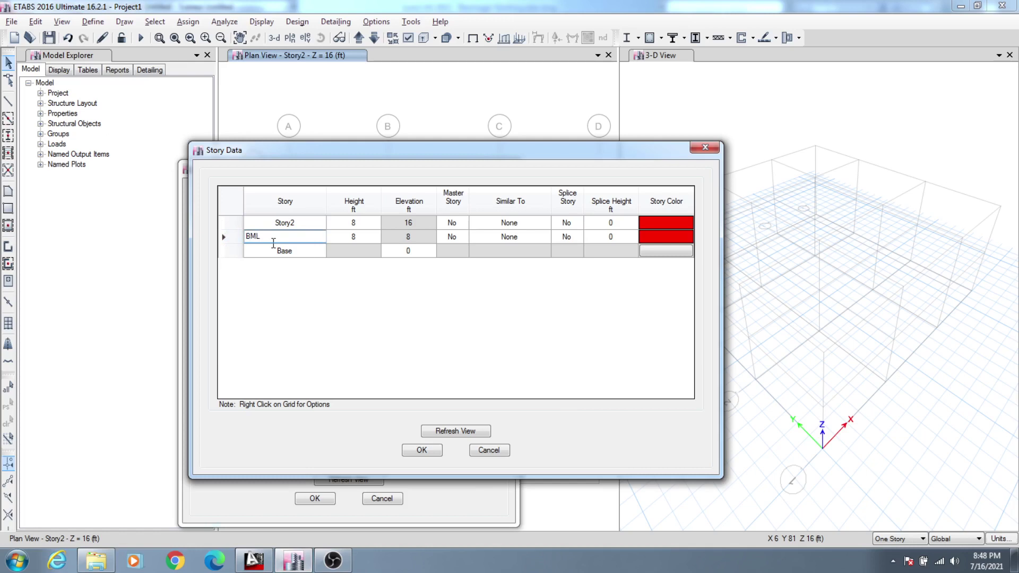
pyautogui.click(352, 237)
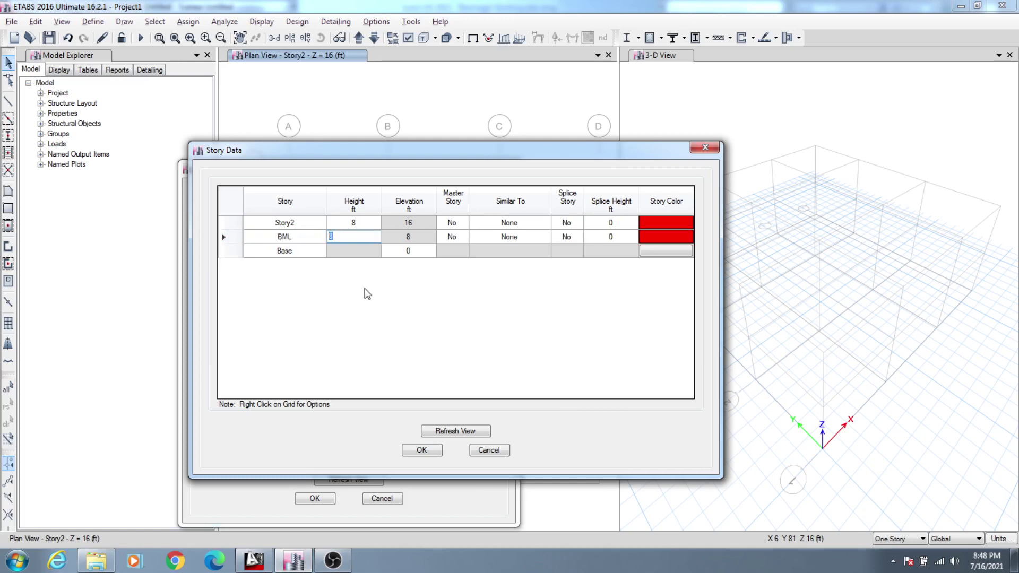
pyautogui.write('6')
# Rename Story2 as GFL and set its height to 10 ft.
pyautogui.click(354, 224)
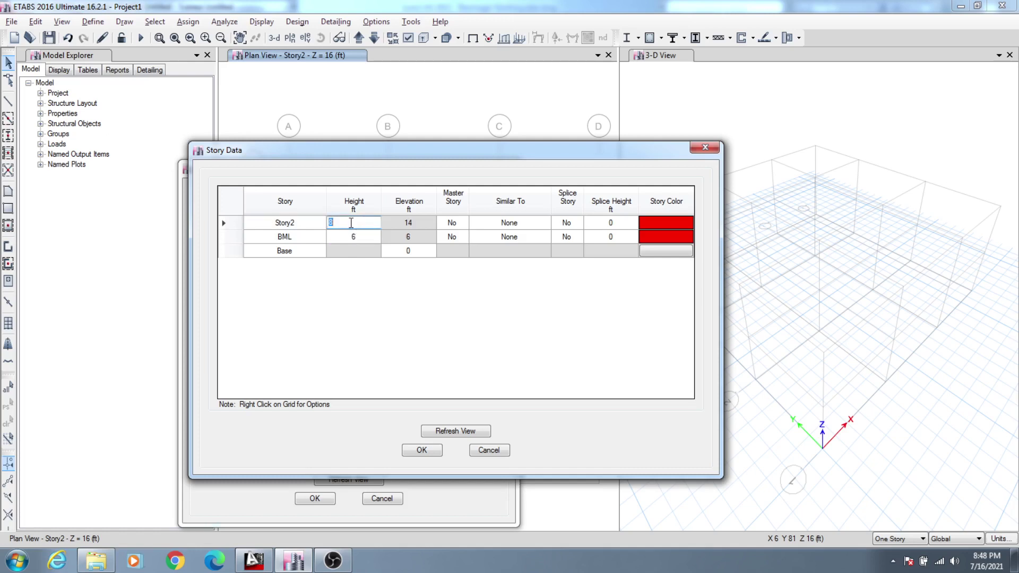
pyautogui.click(305, 221)
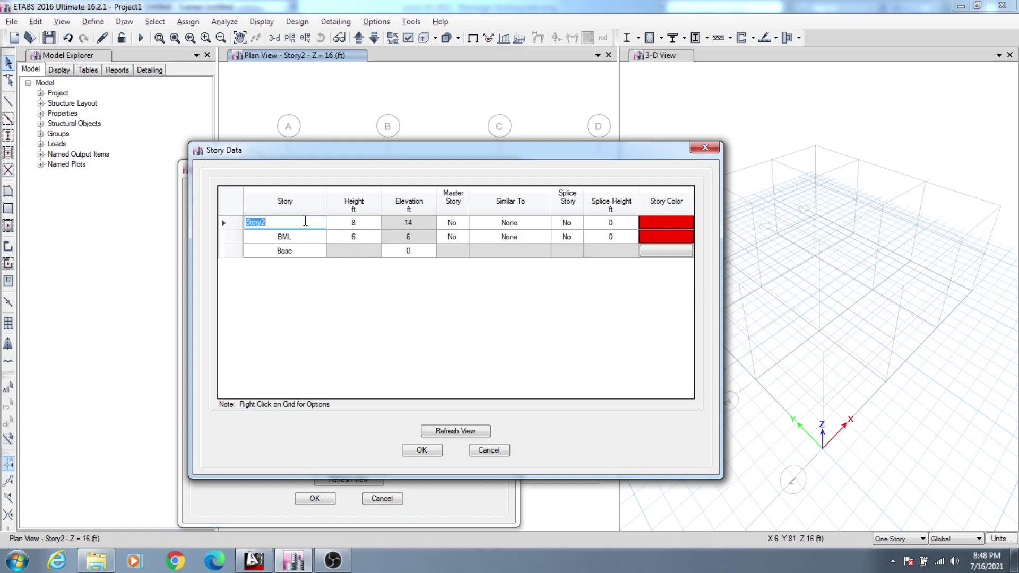
pyautogui.write('GFL')
pyautogui.click(354, 225)
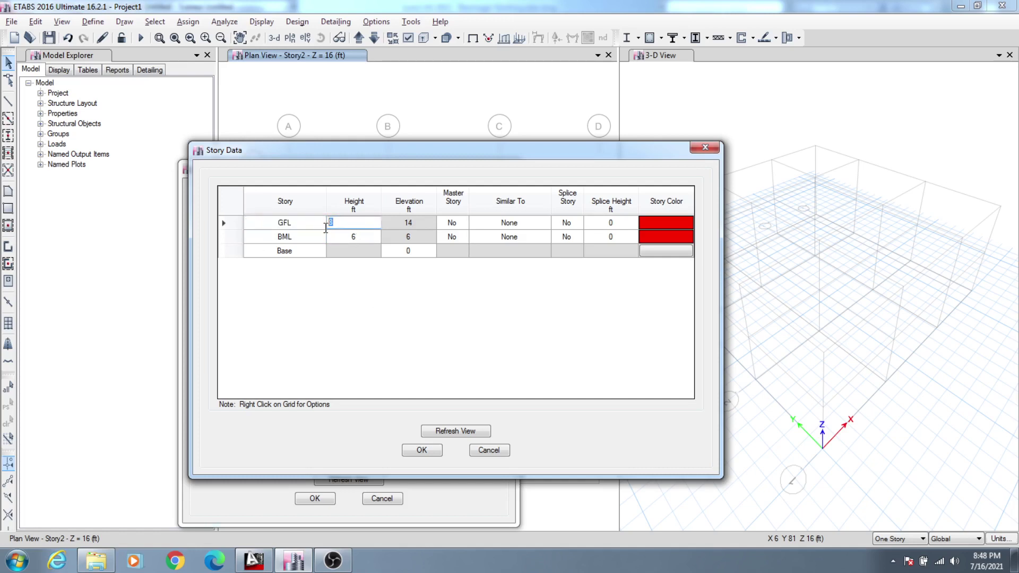
pyautogui.write('10')
pyautogui.click(290, 223)
pyautogui.click(297, 250)
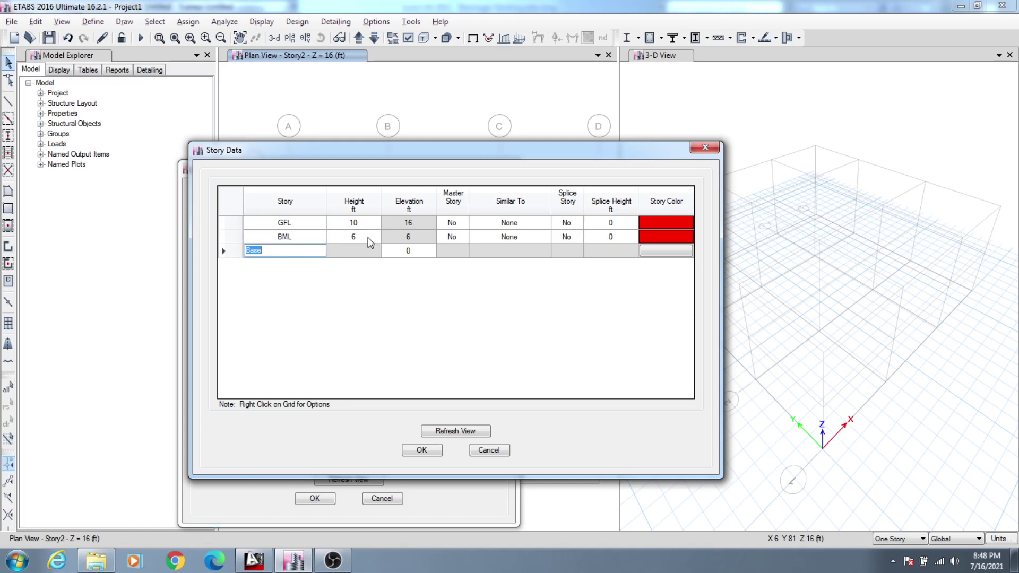
# Recheck the BML and GFL heights, refresh the model views and accept the story data.
pyautogui.click(345, 237)
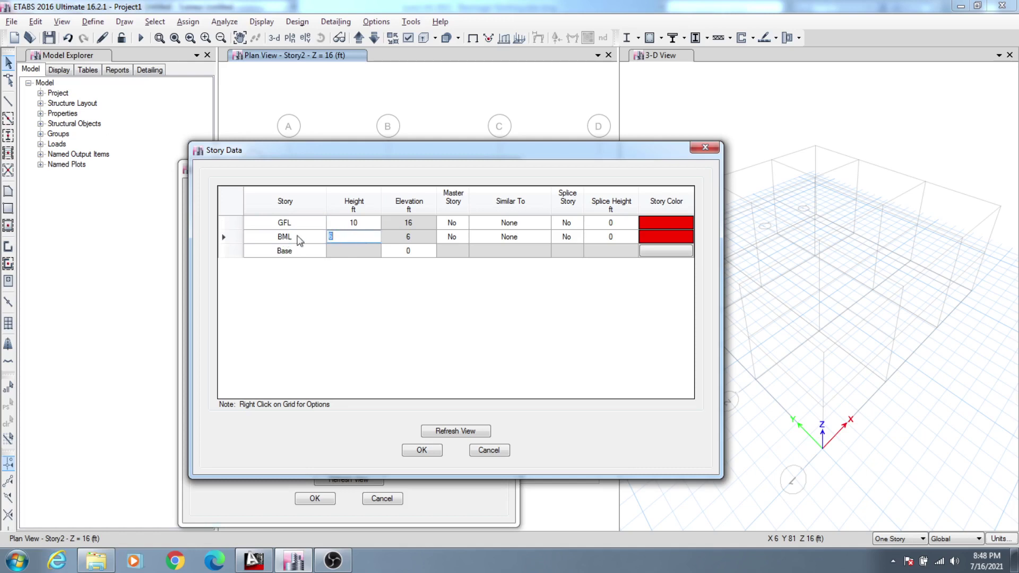
pyautogui.click(357, 223)
pyautogui.click(356, 223)
pyautogui.click(358, 222)
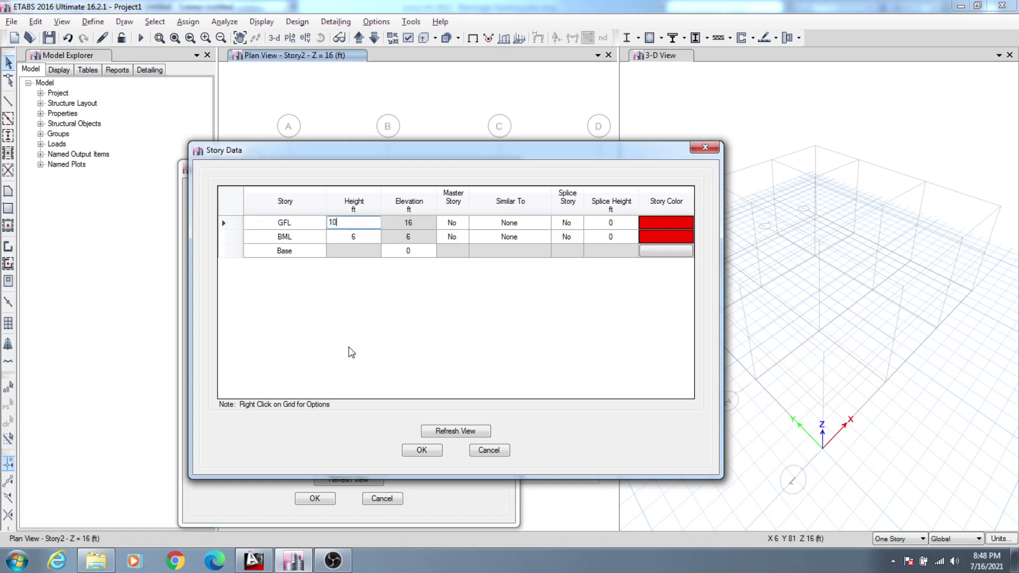
pyautogui.click(448, 430)
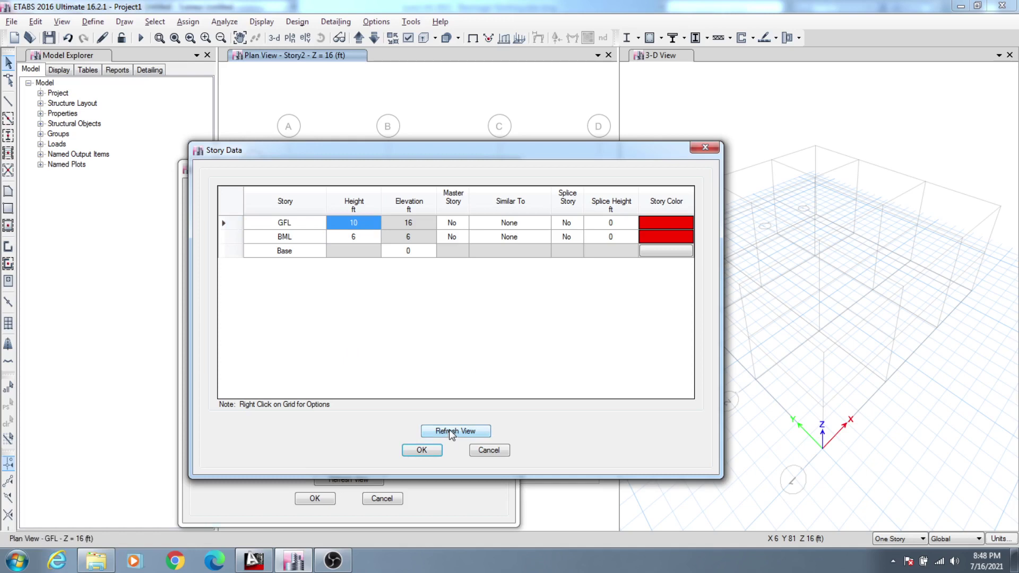
pyautogui.click(422, 450)
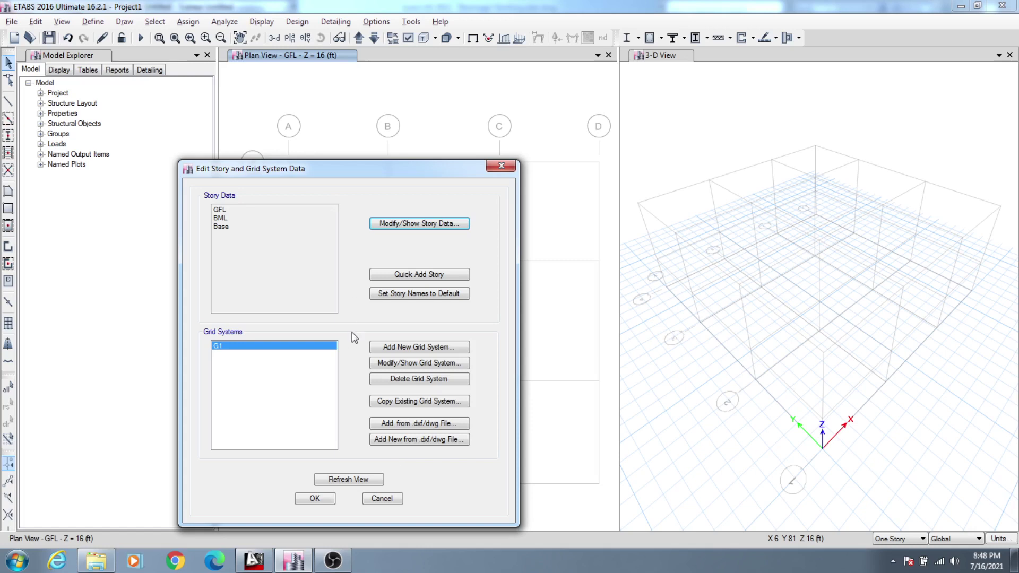
# Quick-add six stories, Story1 to Story6, above GFL.
pyautogui.click(419, 275)
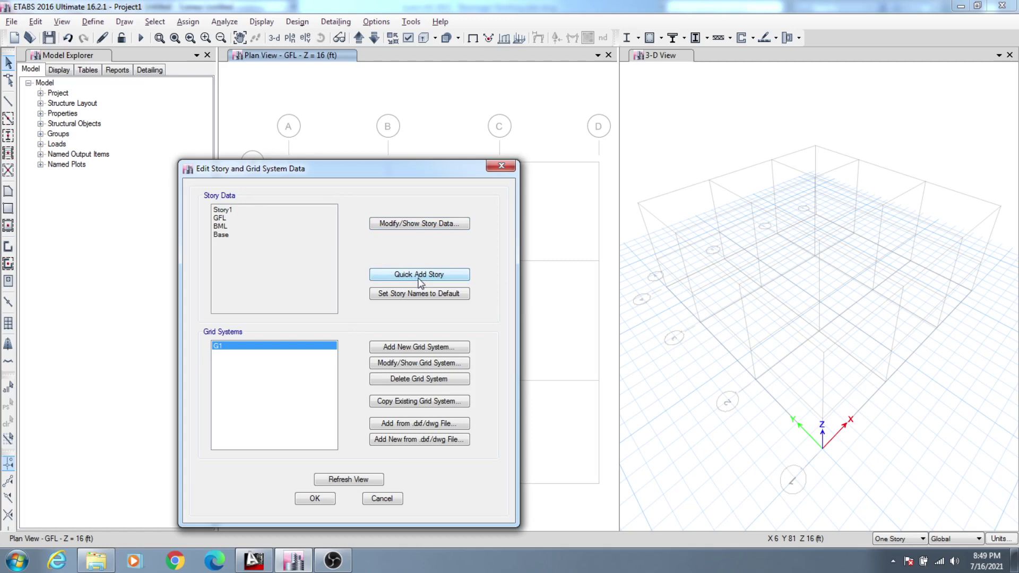
pyautogui.click(420, 274)
pyautogui.click(419, 275)
pyautogui.click(419, 275)
pyautogui.click(419, 274)
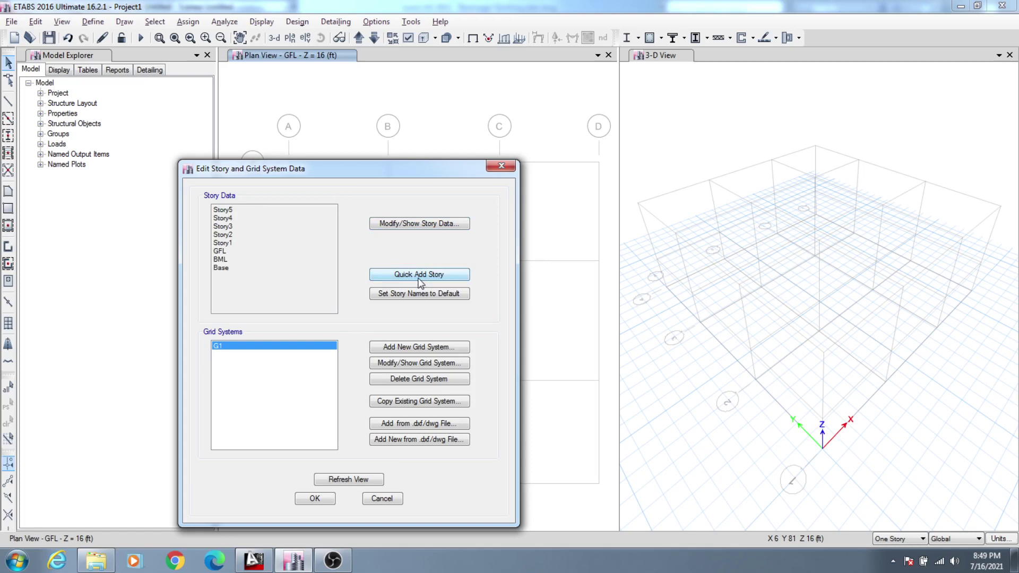
pyautogui.click(419, 275)
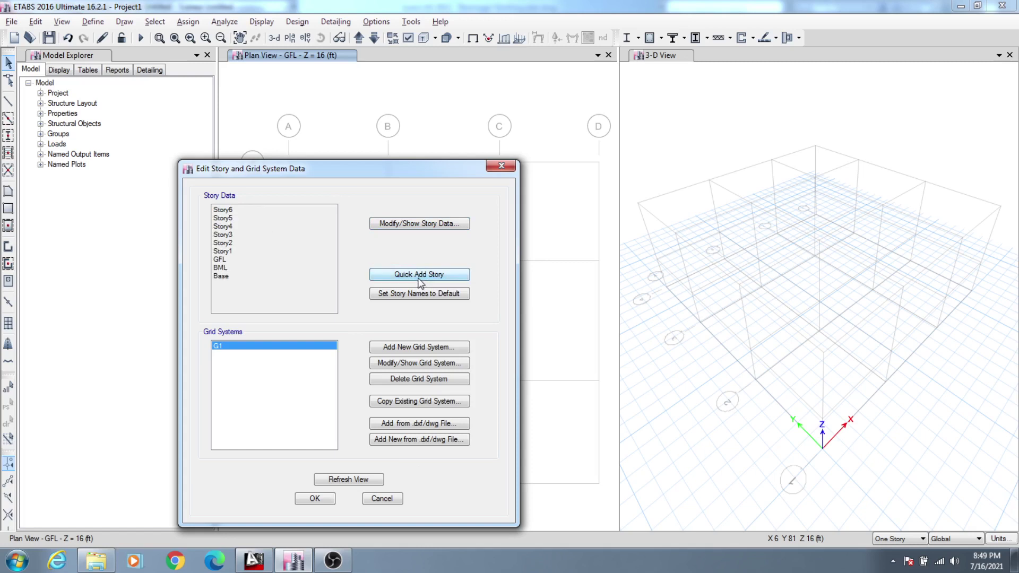
# Reopen the story data table, go through the added stories and rename Story5 as Roof.
pyautogui.click(426, 225)
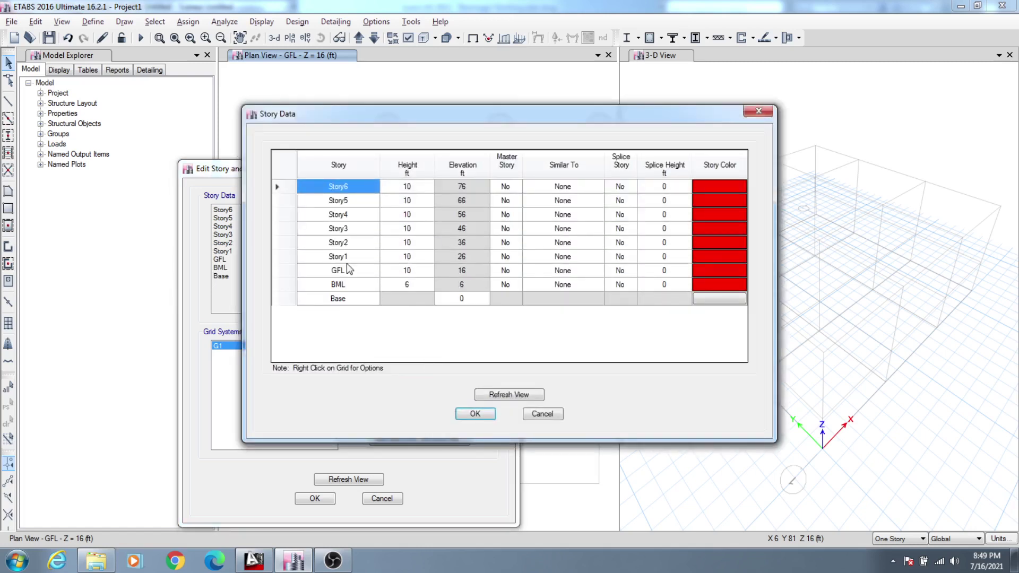
pyautogui.click(416, 257)
pyautogui.click(413, 244)
pyautogui.click(412, 232)
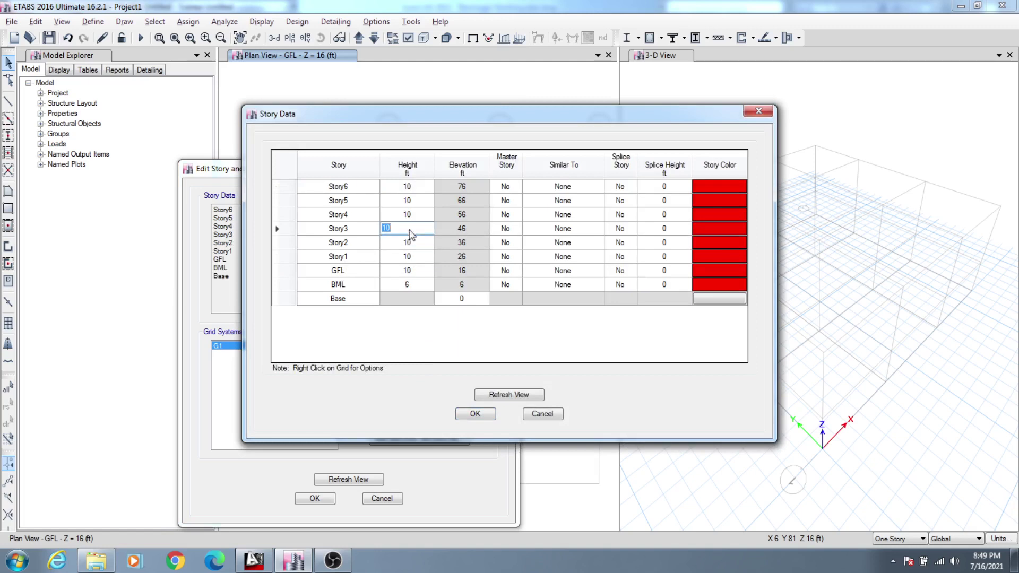
pyautogui.click(348, 261)
pyautogui.click(359, 245)
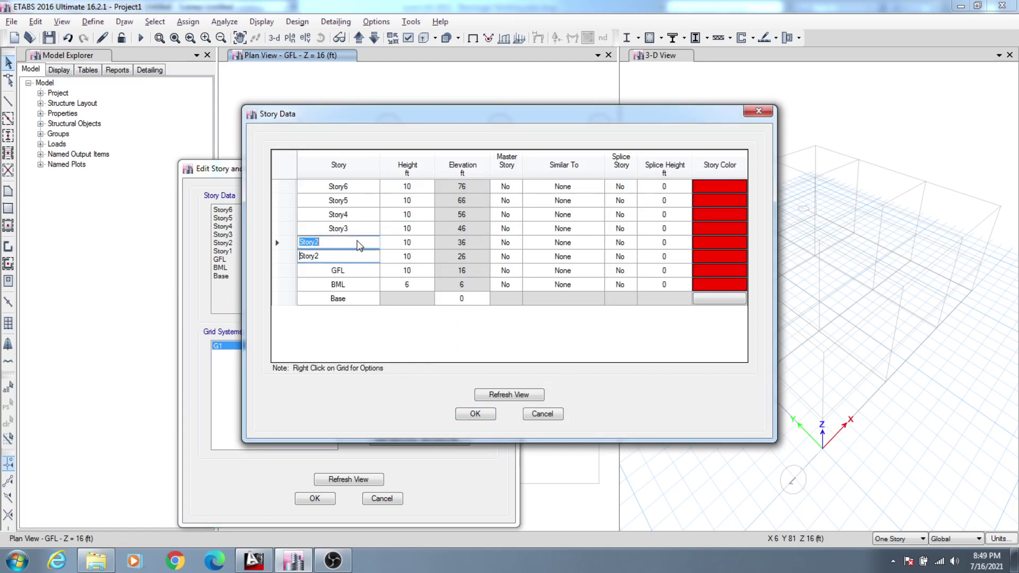
pyautogui.click(356, 230)
pyautogui.click(350, 215)
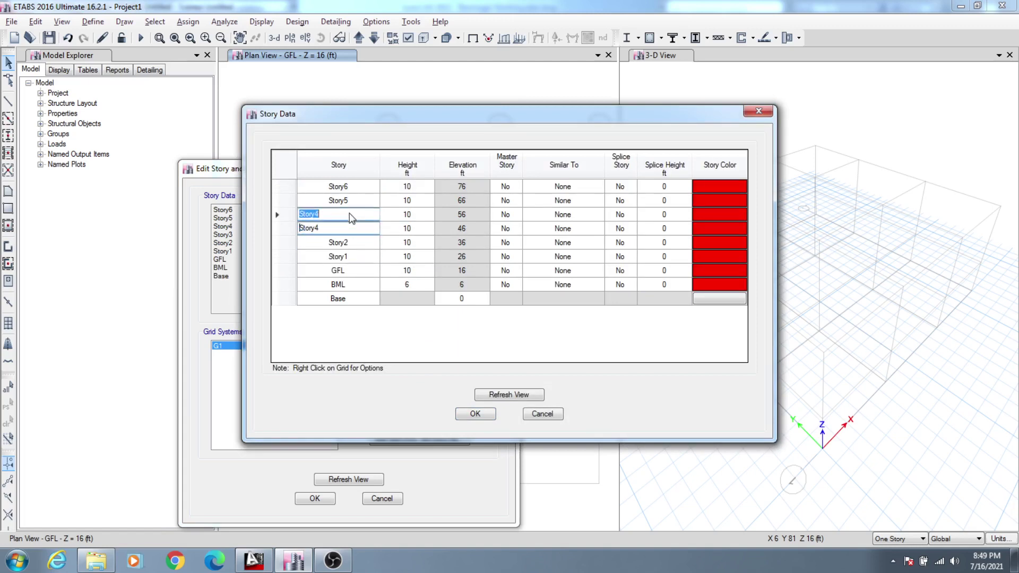
pyautogui.click(348, 202)
pyautogui.click(358, 200)
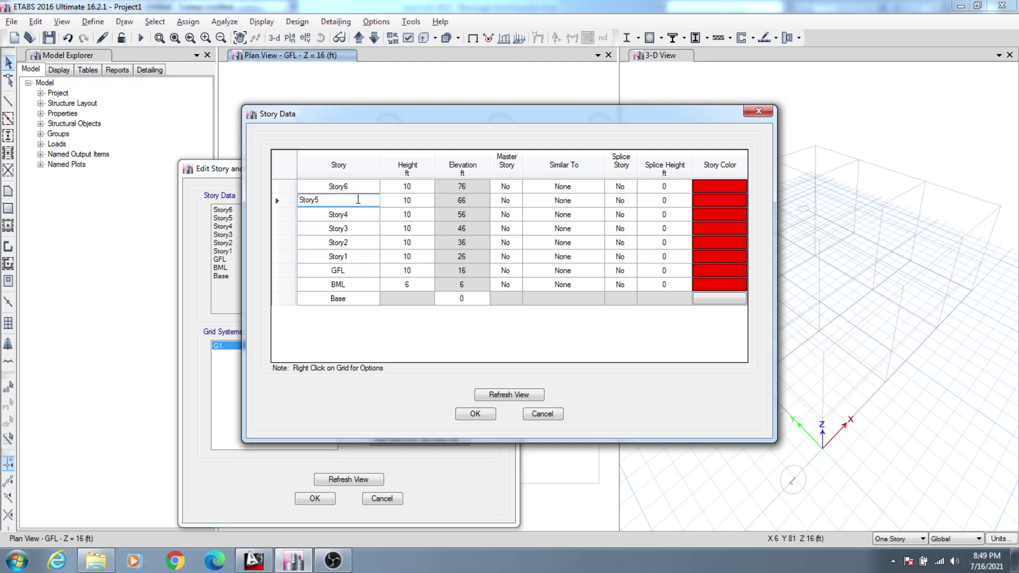
pyautogui.hotkey('shift', 'Home')
pyautogui.write('Roof')
# Rename the topmost story, Story6, as TR and set its height to 8 ft.
pyautogui.click(342, 187)
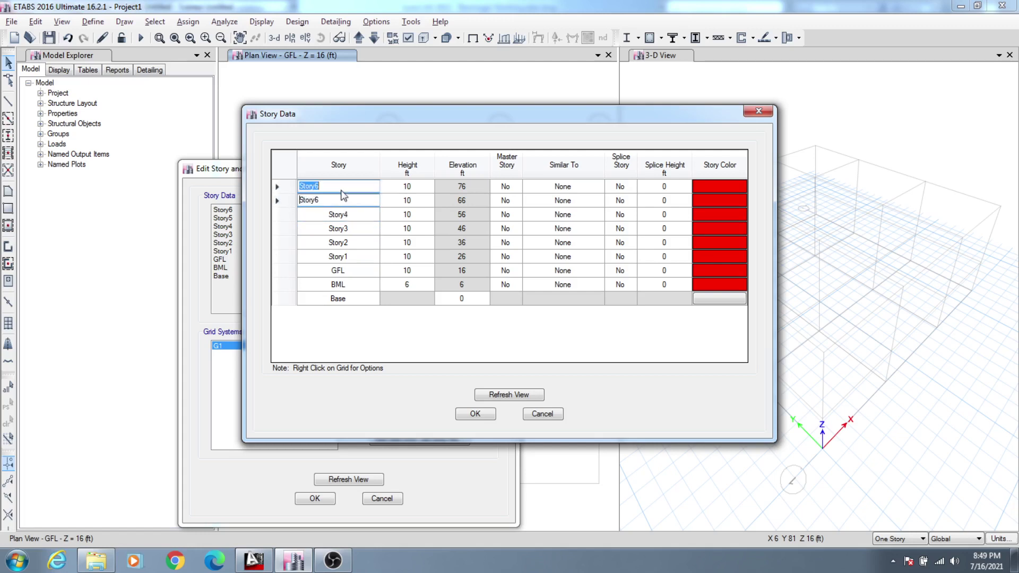
pyautogui.write('TR')
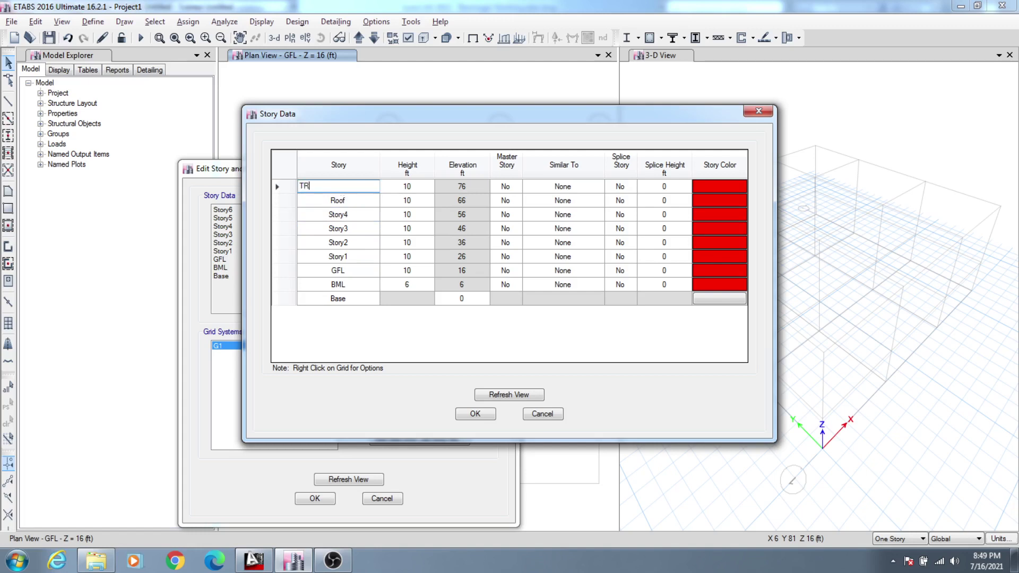
pyautogui.click(418, 187)
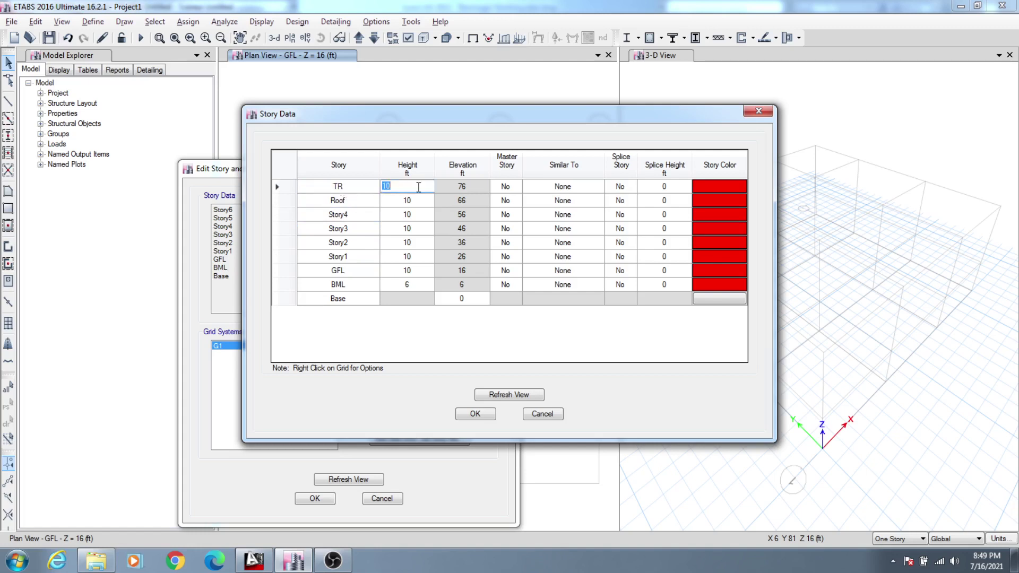
pyautogui.write('8')
pyautogui.click(409, 205)
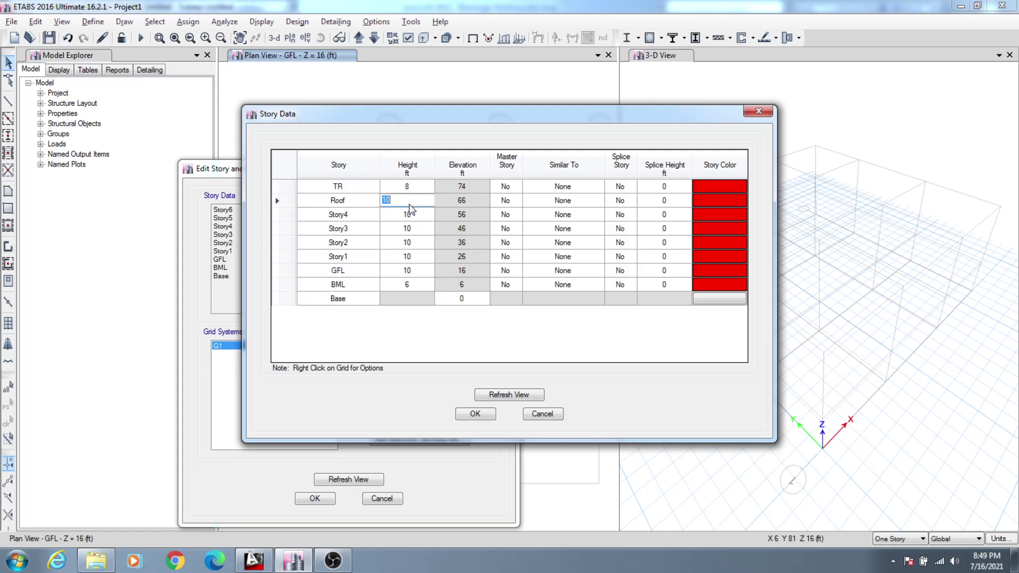
# Accept the revised story data, refresh the model views and accept the story and grid system settings.
pyautogui.click(412, 228)
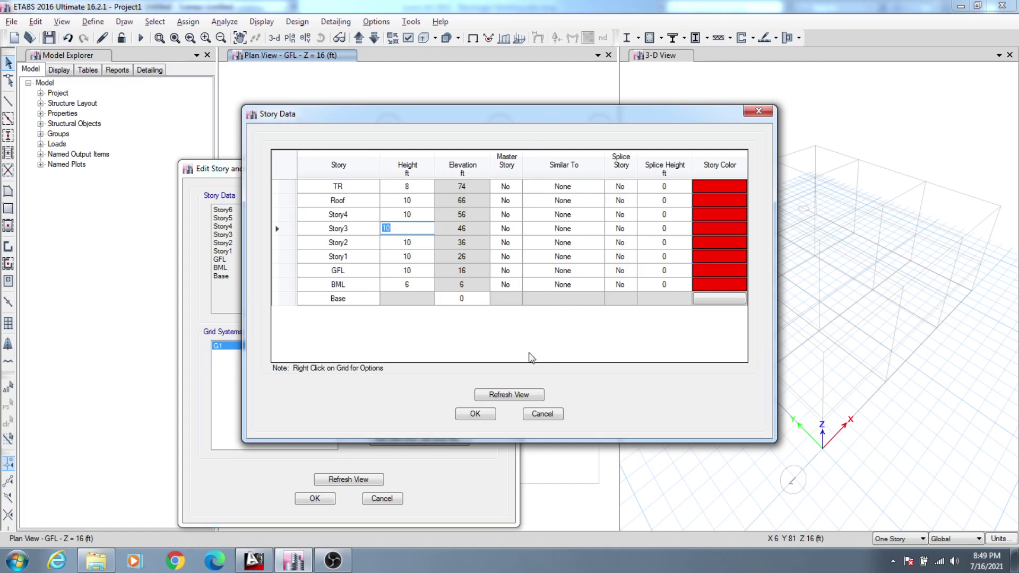
pyautogui.click(406, 214)
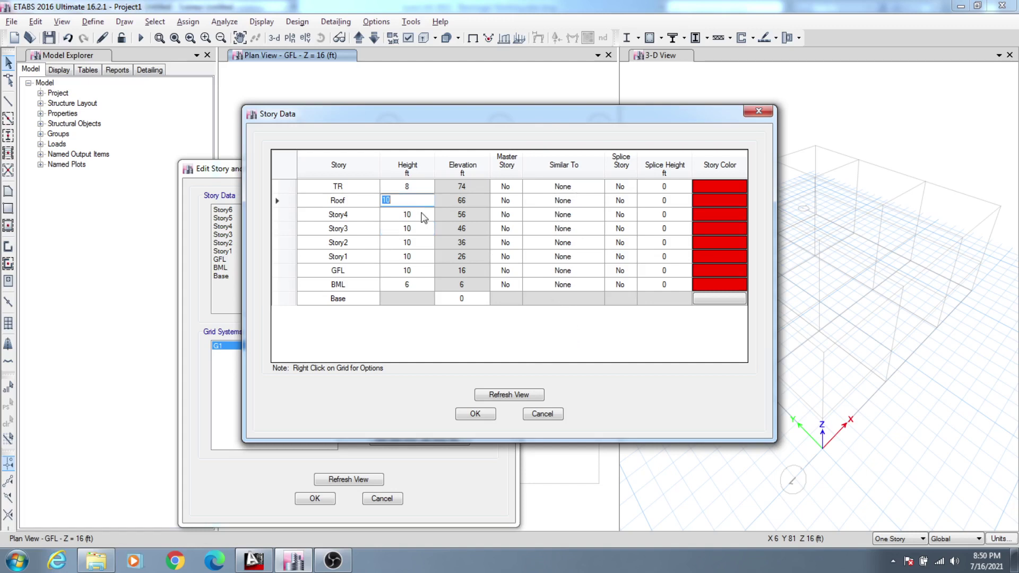
pyautogui.click(515, 396)
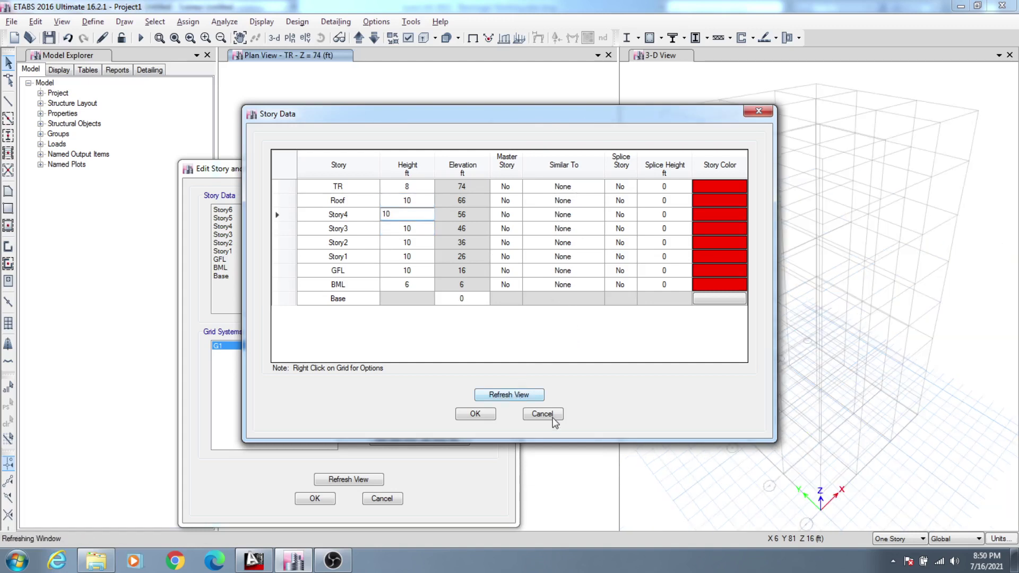
pyautogui.click(474, 413)
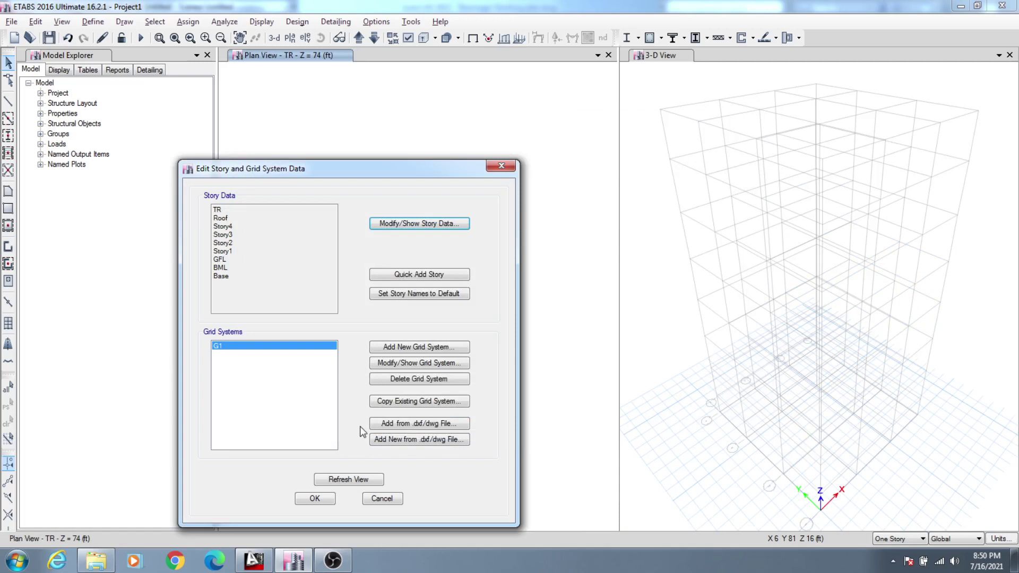
pyautogui.click(365, 480)
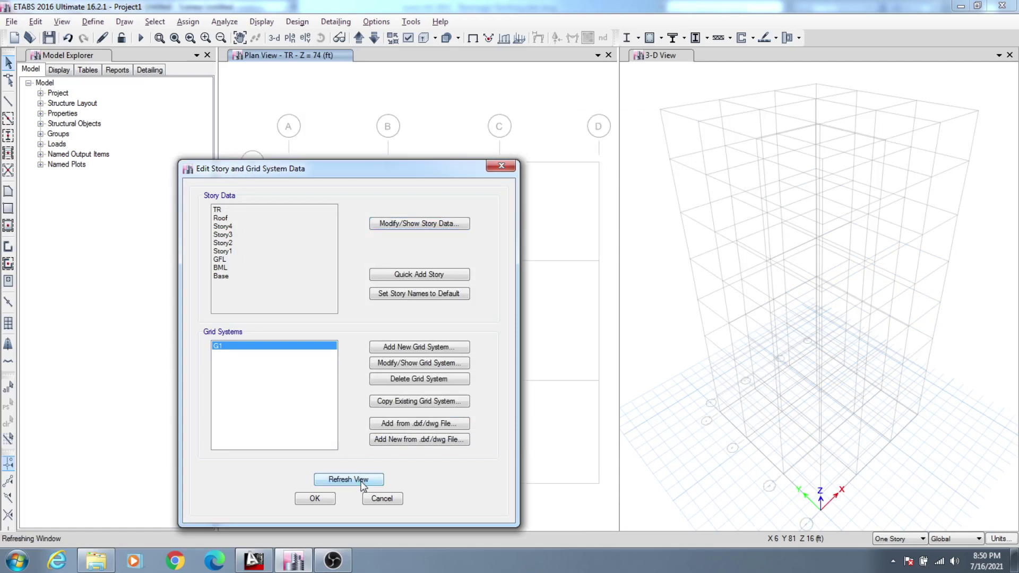
pyautogui.click(323, 500)
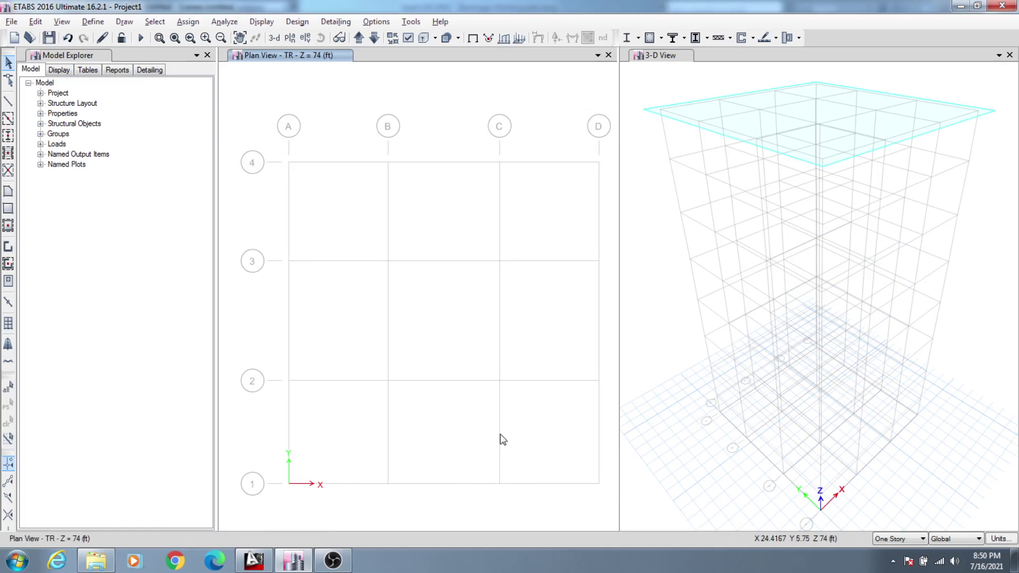
pyautogui.moveTo(471, 380); pyautogui.dragTo(464, 373, button='middle')
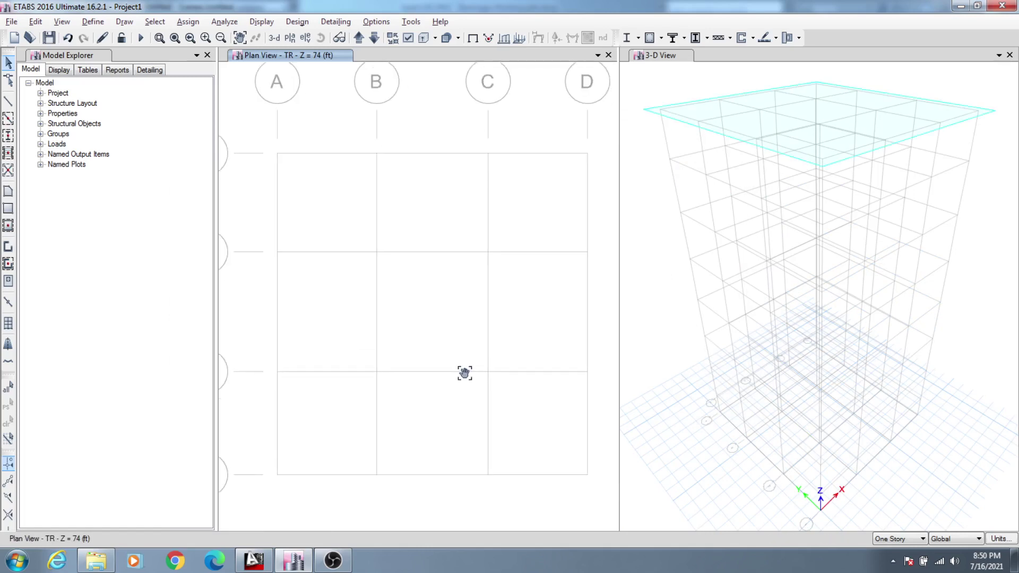